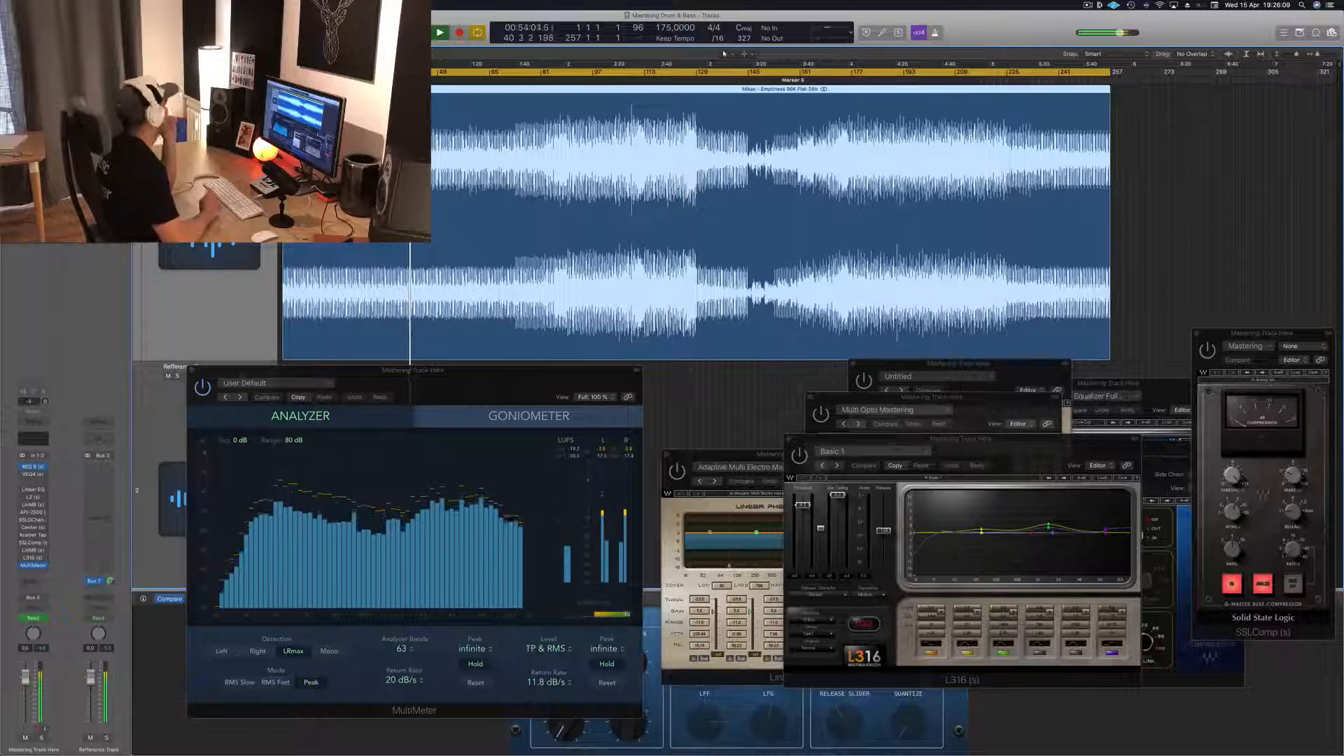
Step: Listen to the track at several points along its length and restart playback from the beginning
left_click(566, 88)
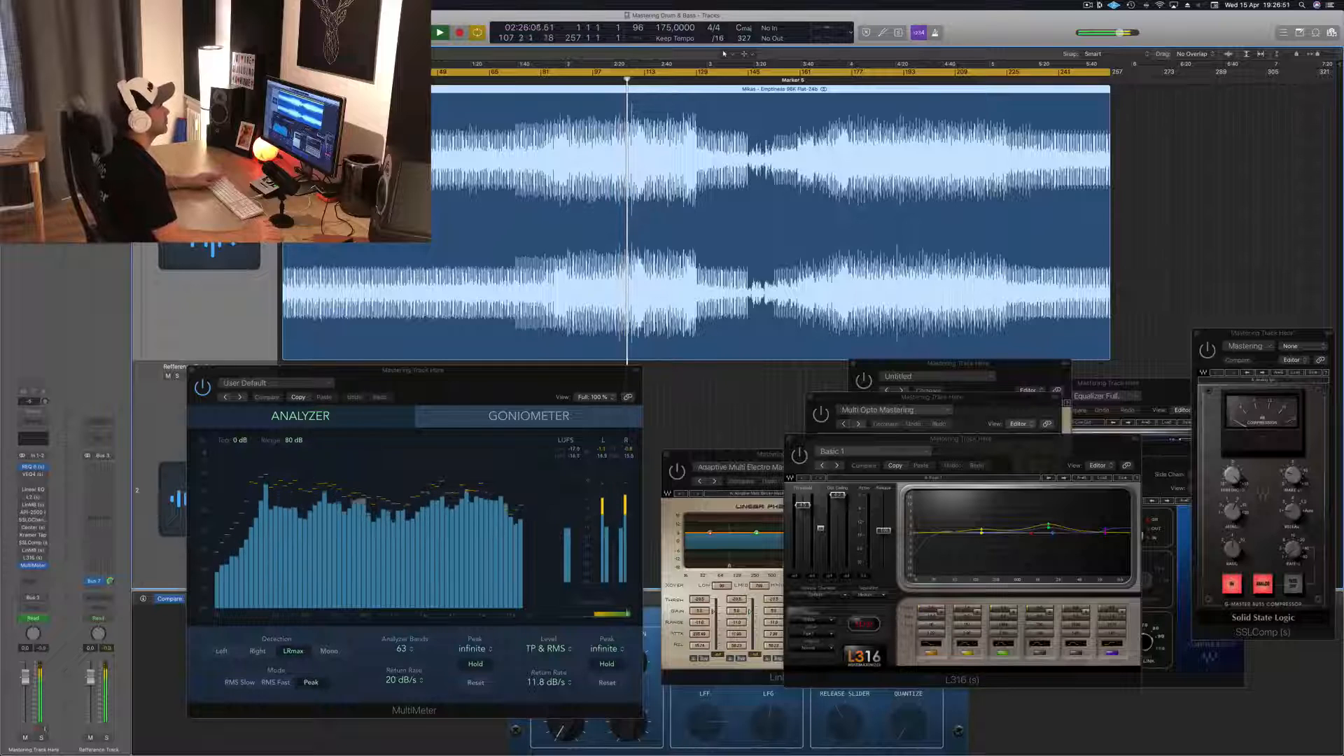
key("shift+period")
key("shift+period")
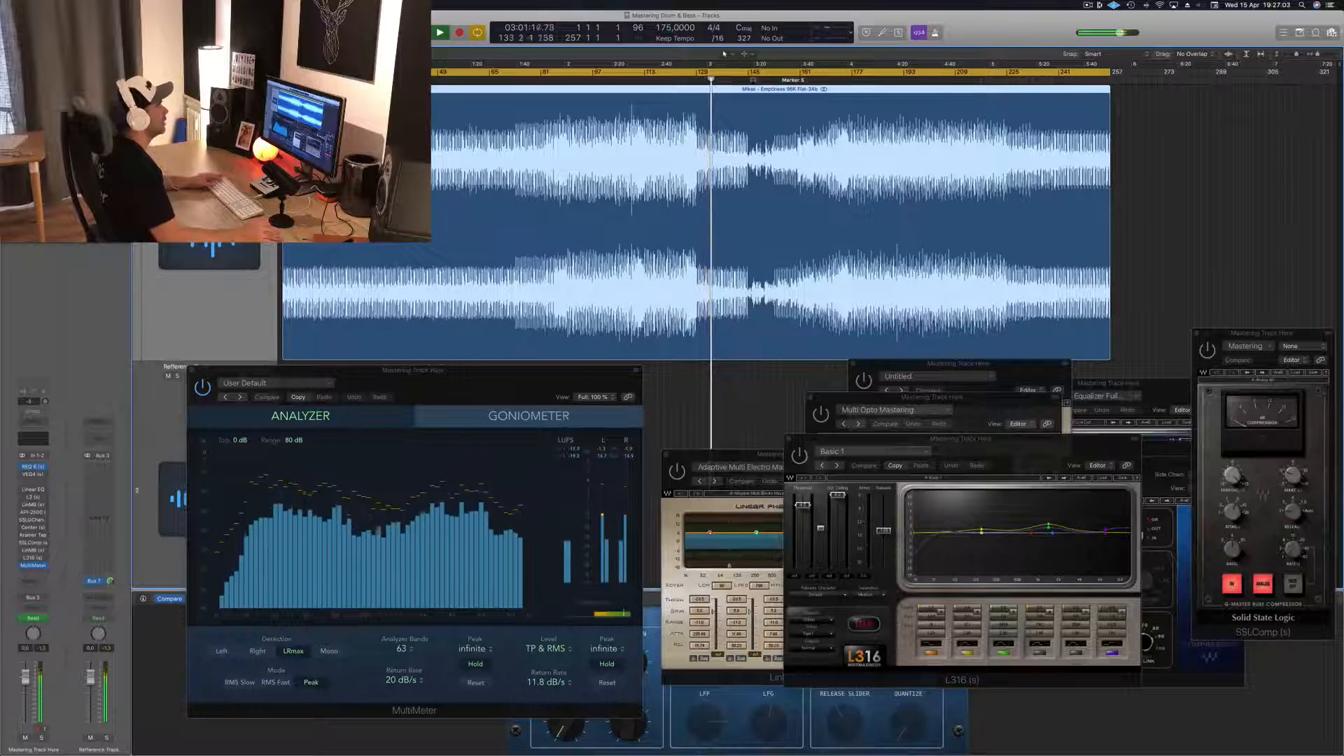
key("shift+period")
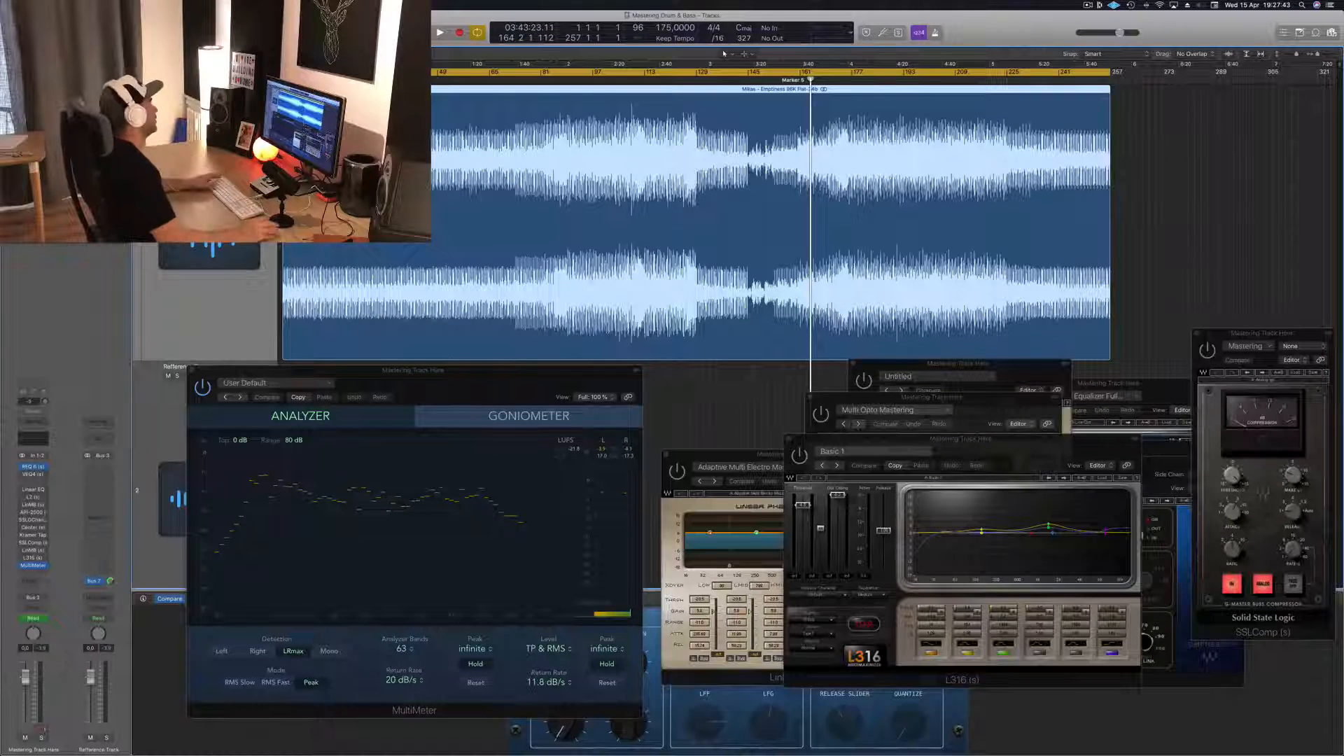
key("Return")
key("space")
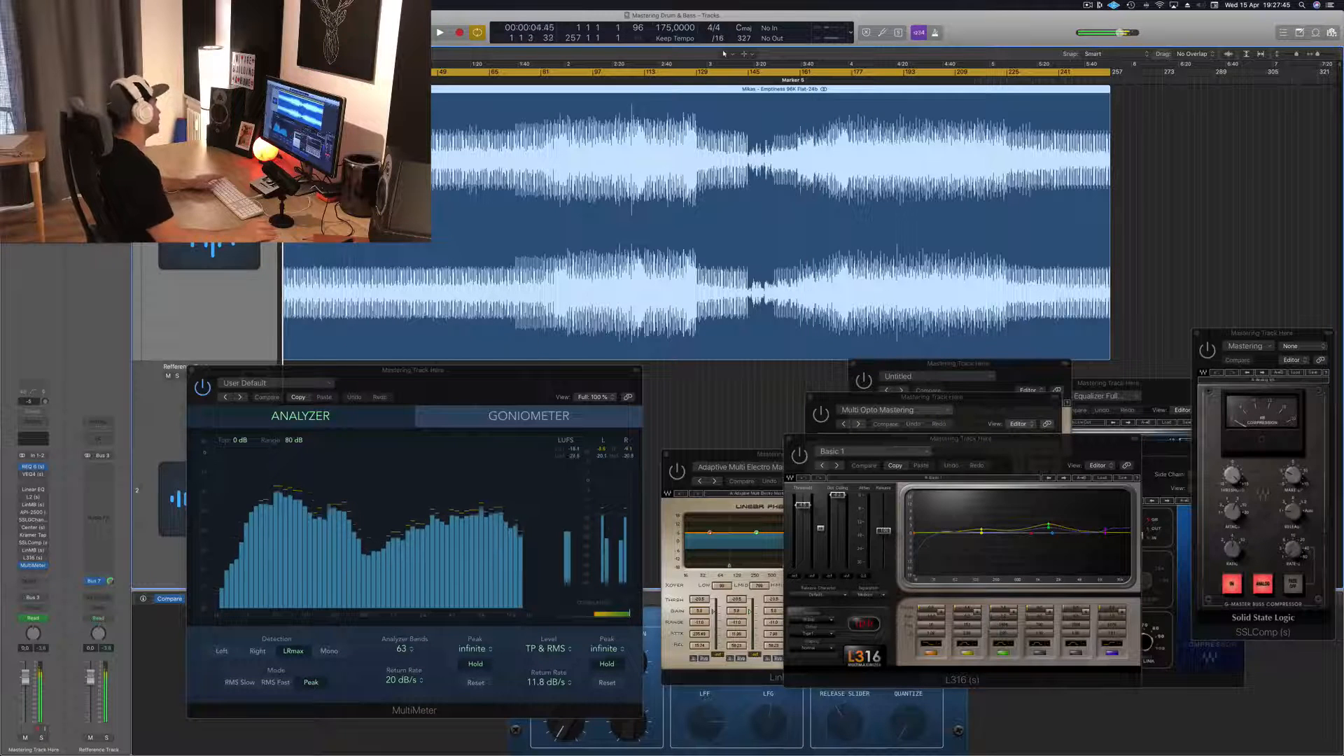
Step: Open the mastering track's REQ 6 equalizer, place its window over the end of the waveform, and play from about bar 102
left_click(33, 466)
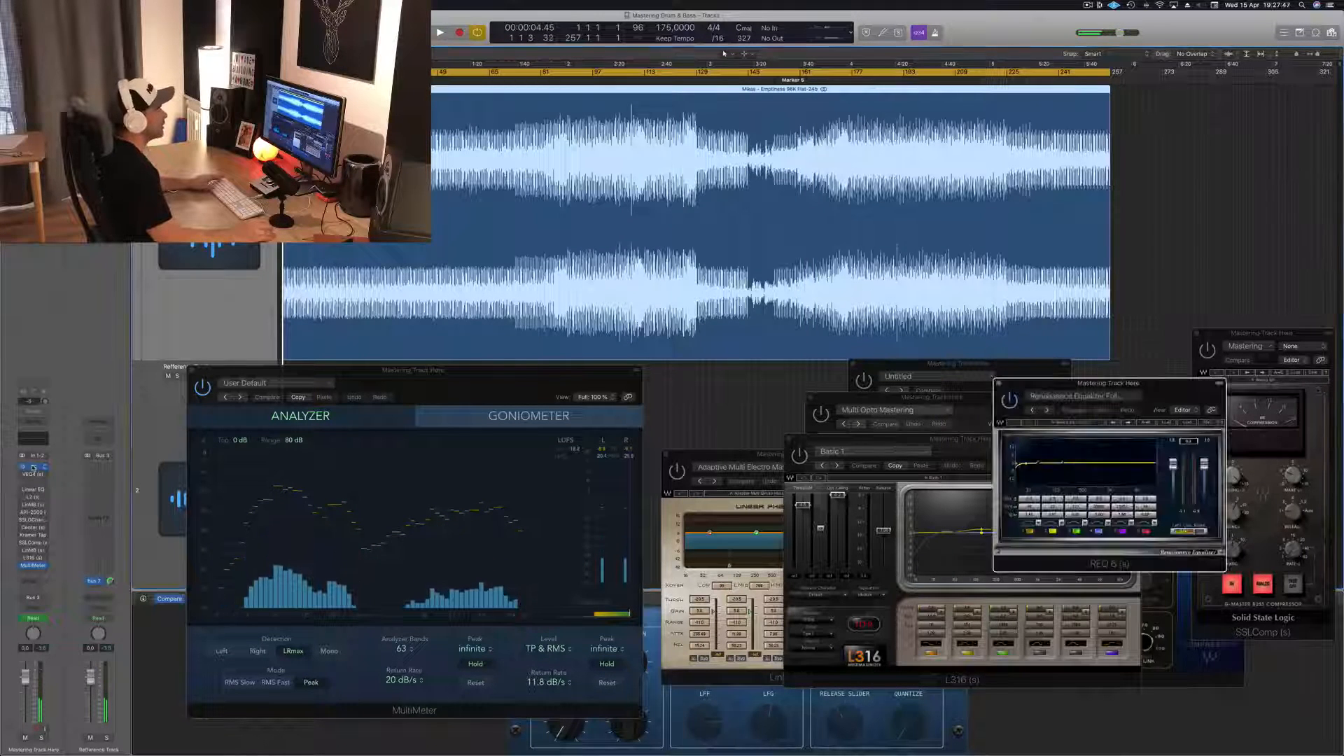
left_click_drag(1152, 395, 1212, 103)
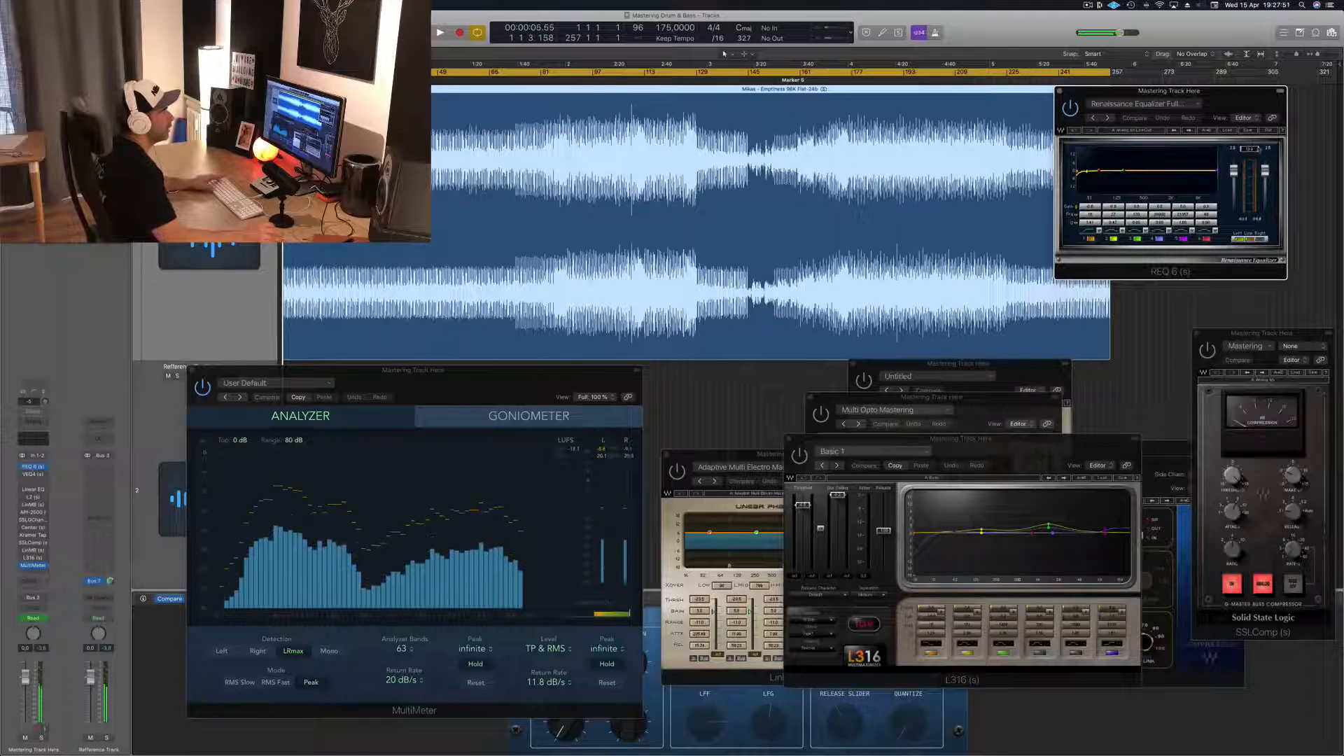
left_click(630, 73)
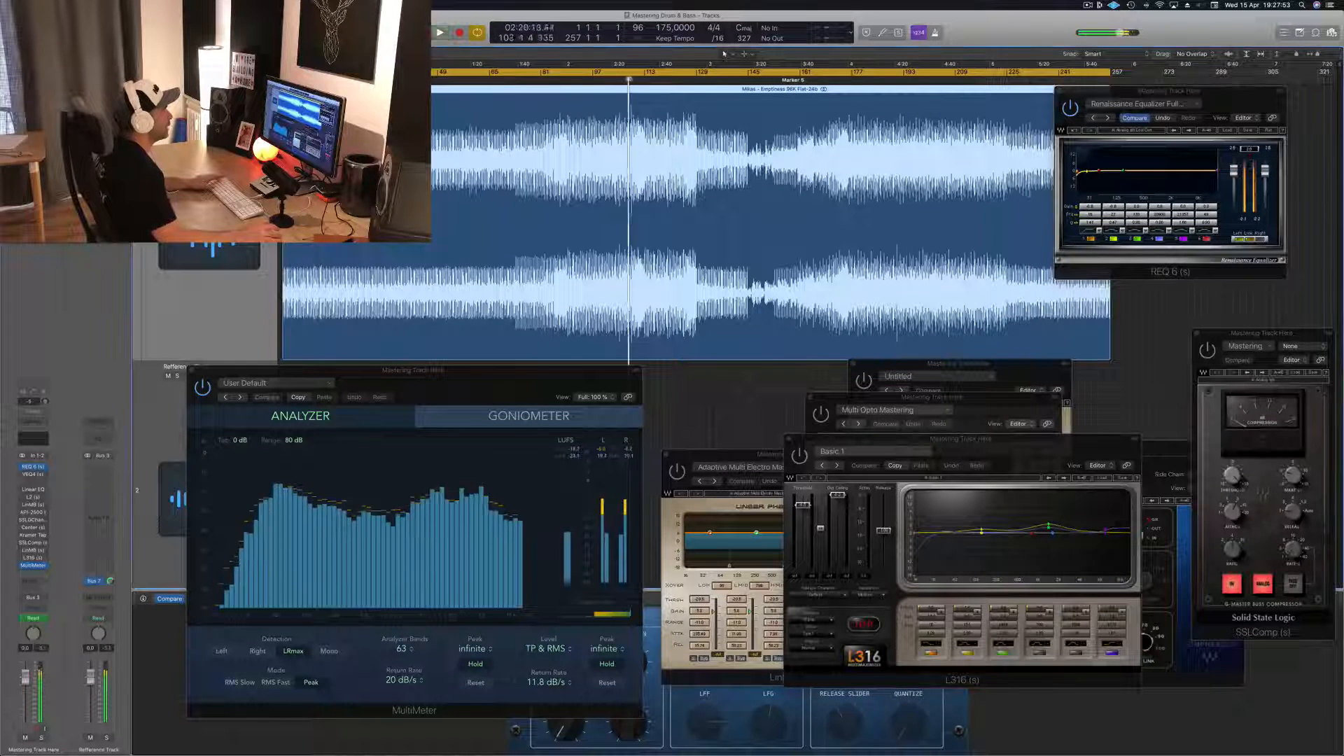
left_click(1242, 102)
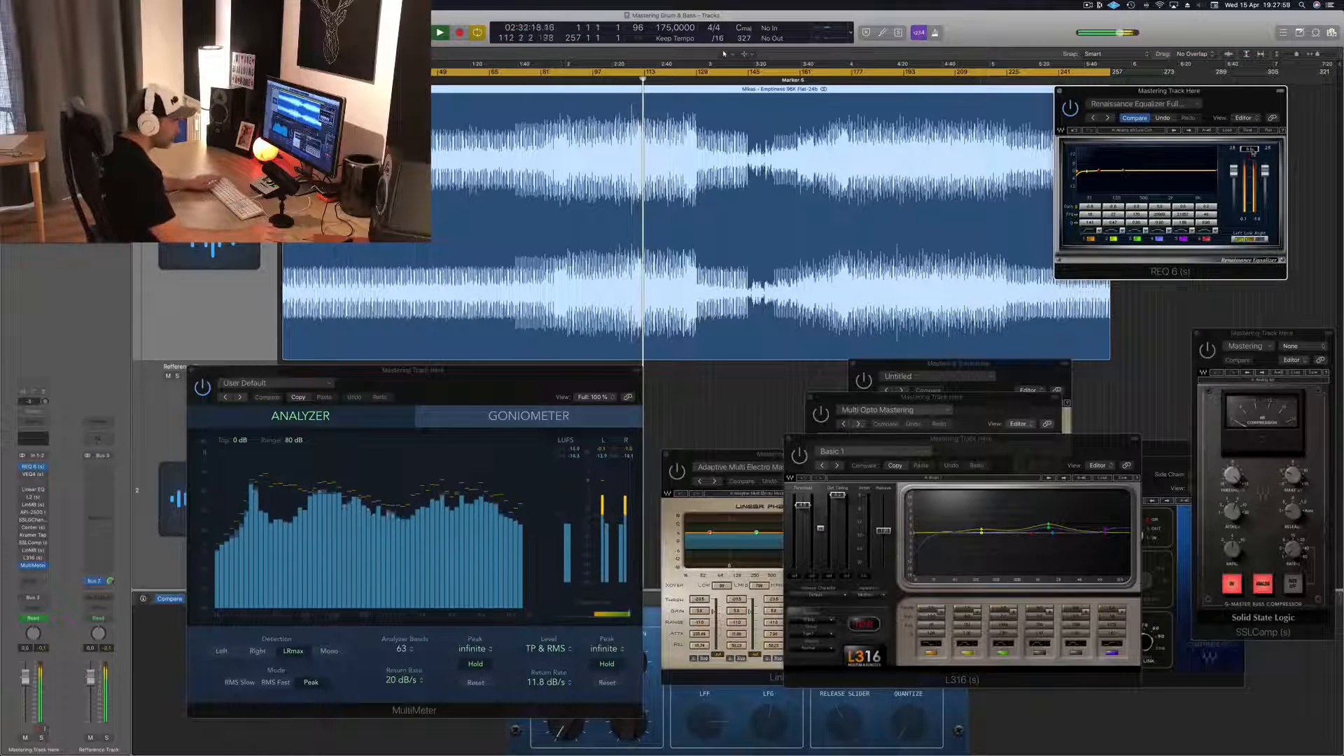
left_click_drag(1253, 96, 1247, 98)
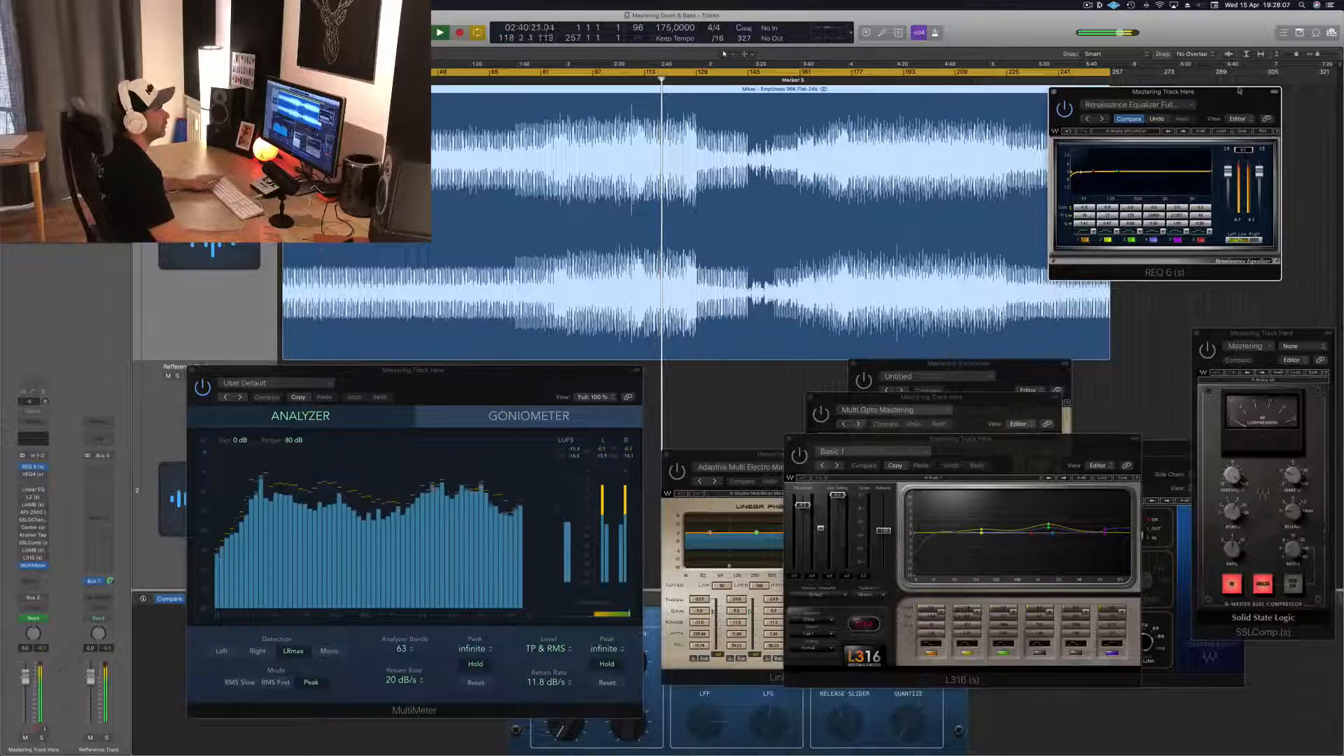
left_click_drag(1239, 91, 1245, 91)
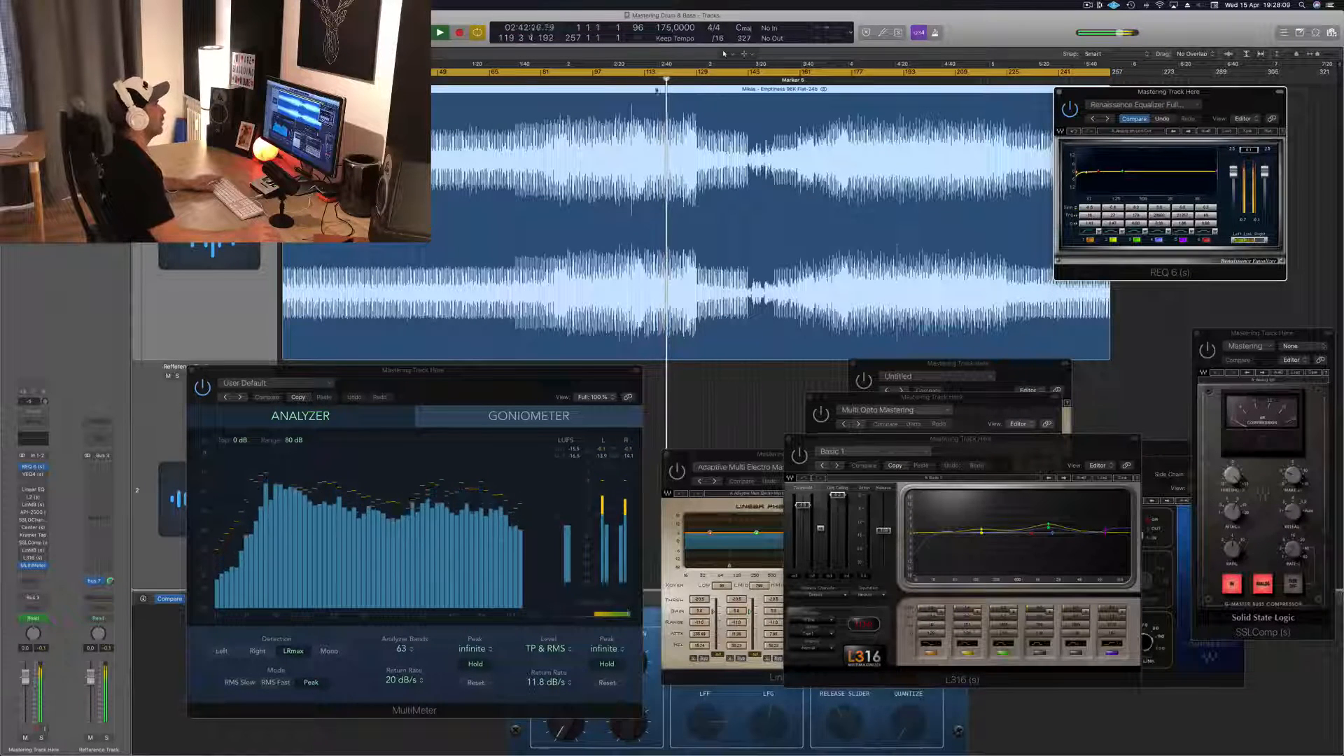
Step: Set the cycle range to run from bar 113 to bar 128
left_click(651, 73)
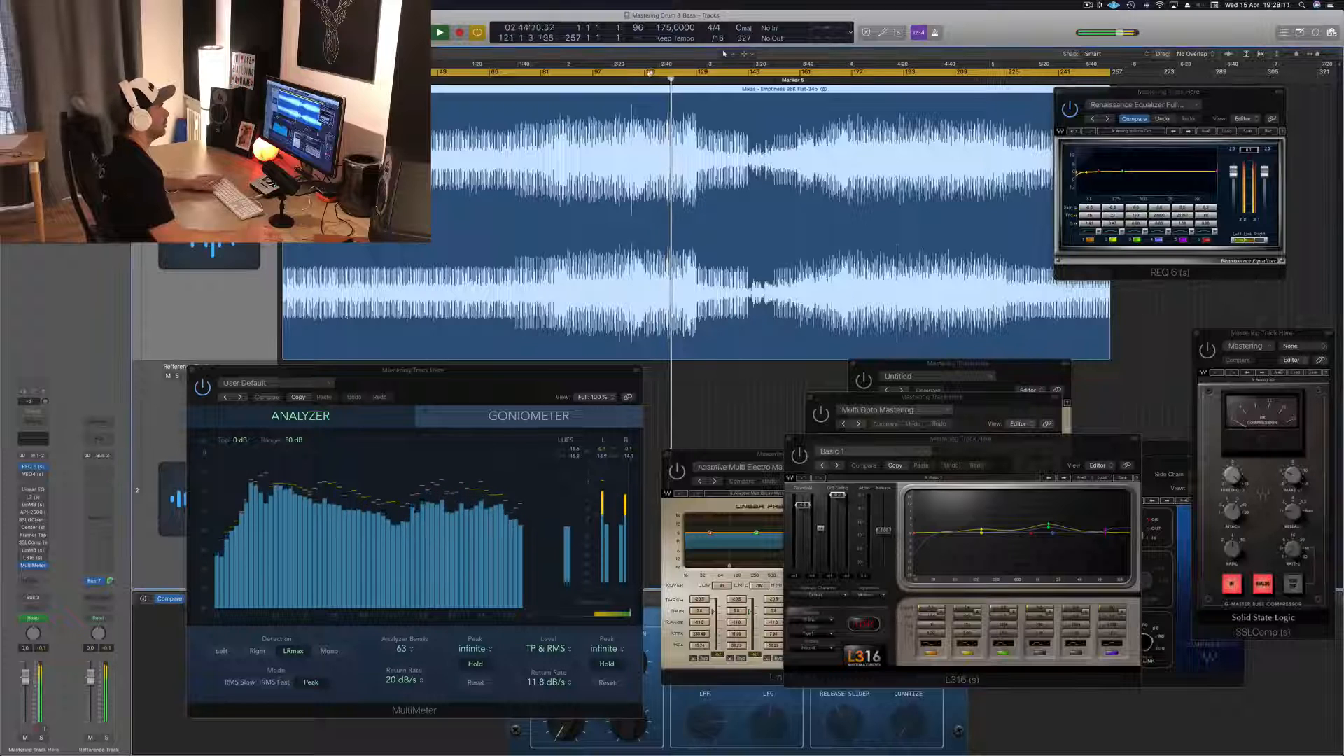
mouse_move(650, 72)
left_mouse_down()
mouse_move(687, 75)
mouse_move(630, 75)
left_mouse_up()
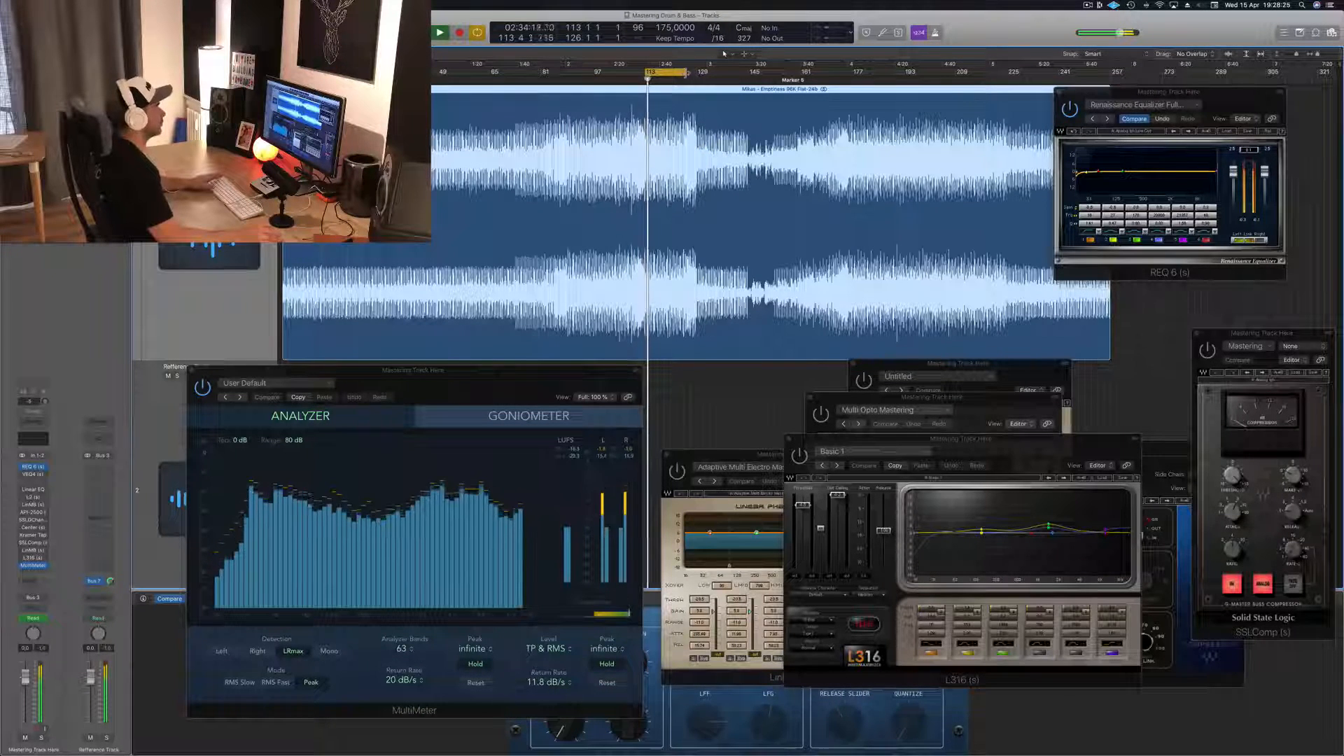
left_click_drag(687, 73, 692, 73)
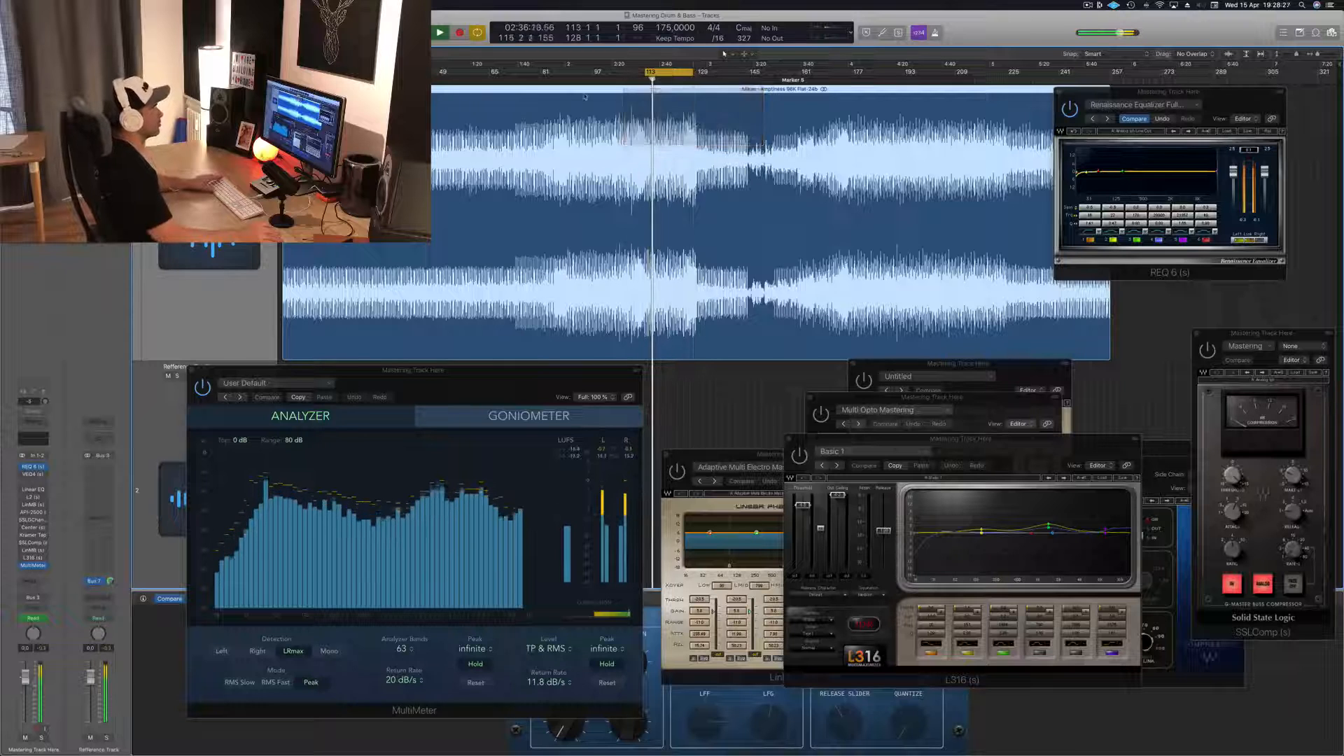
Step: Open and enable the VEQ4 equalizer on the mastering track, arranging its window directly below a slightly raised REQ 6
left_click(1234, 94)
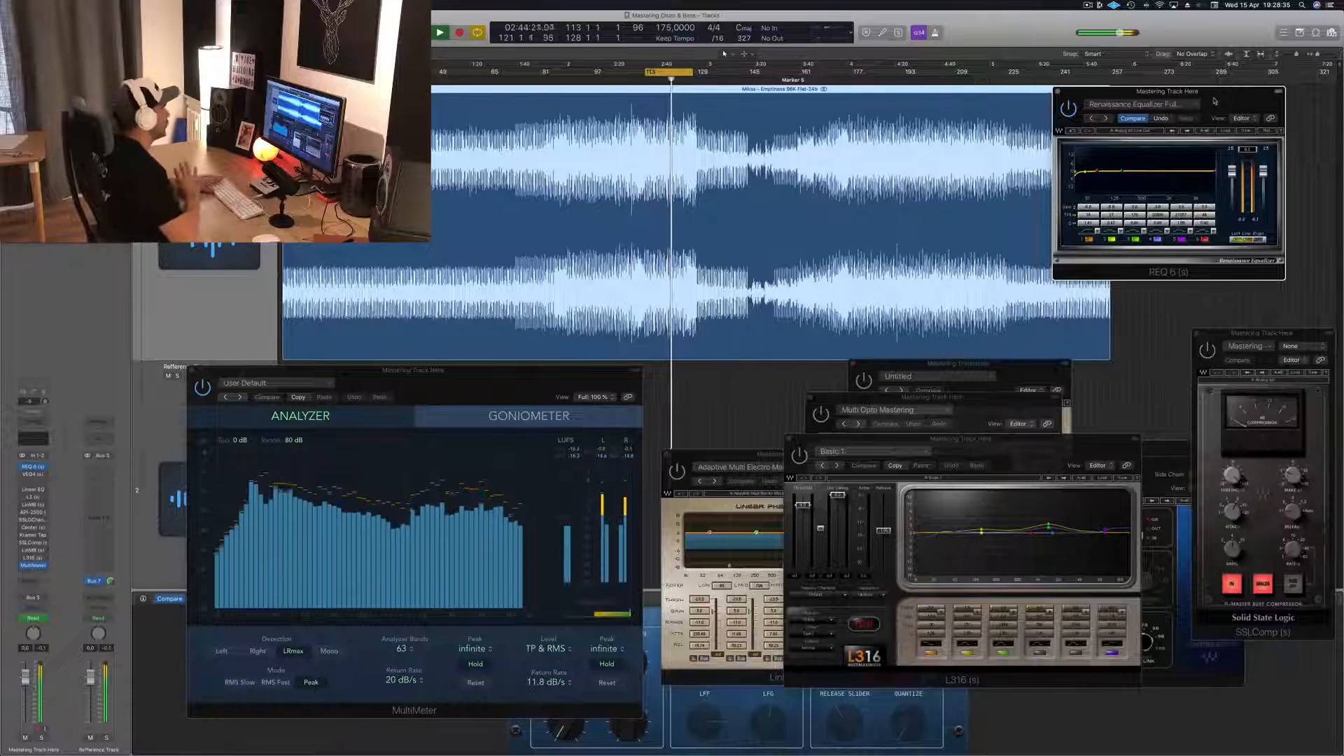
left_click_drag(1225, 98, 1228, 80)
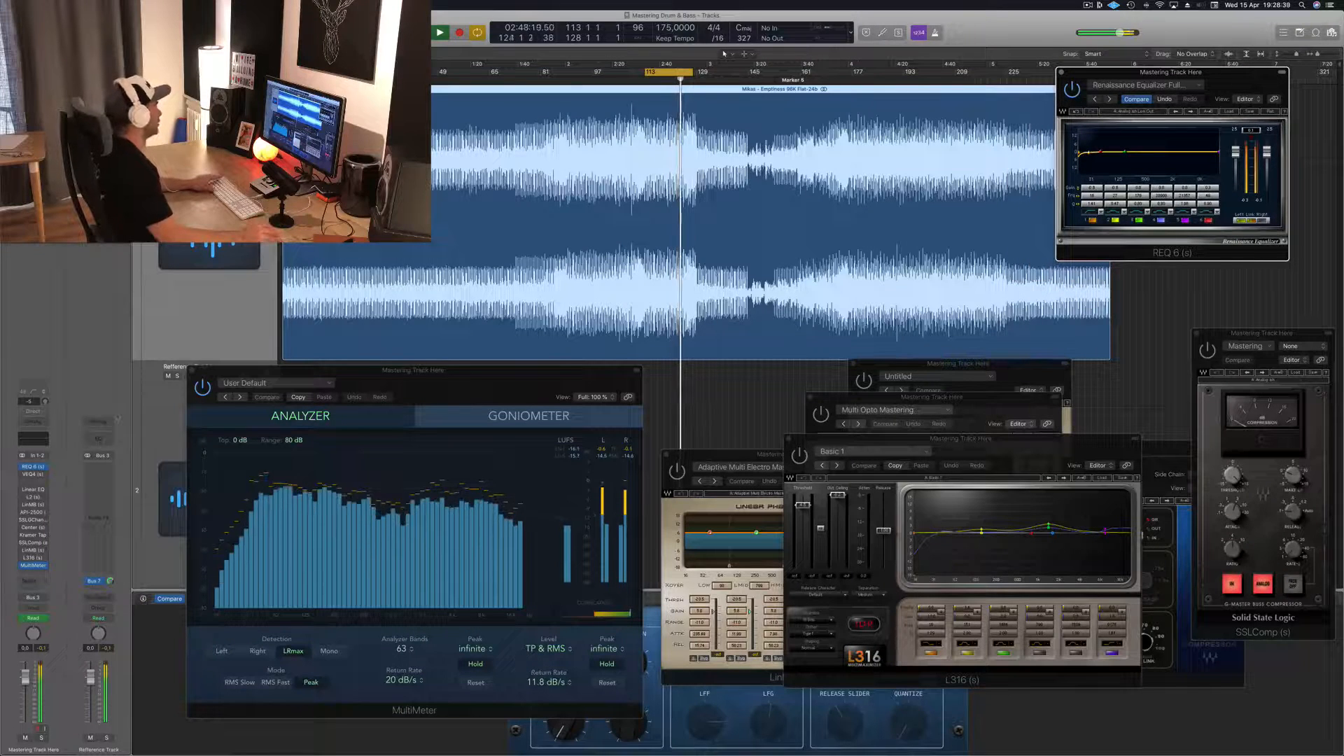
left_click(36, 476)
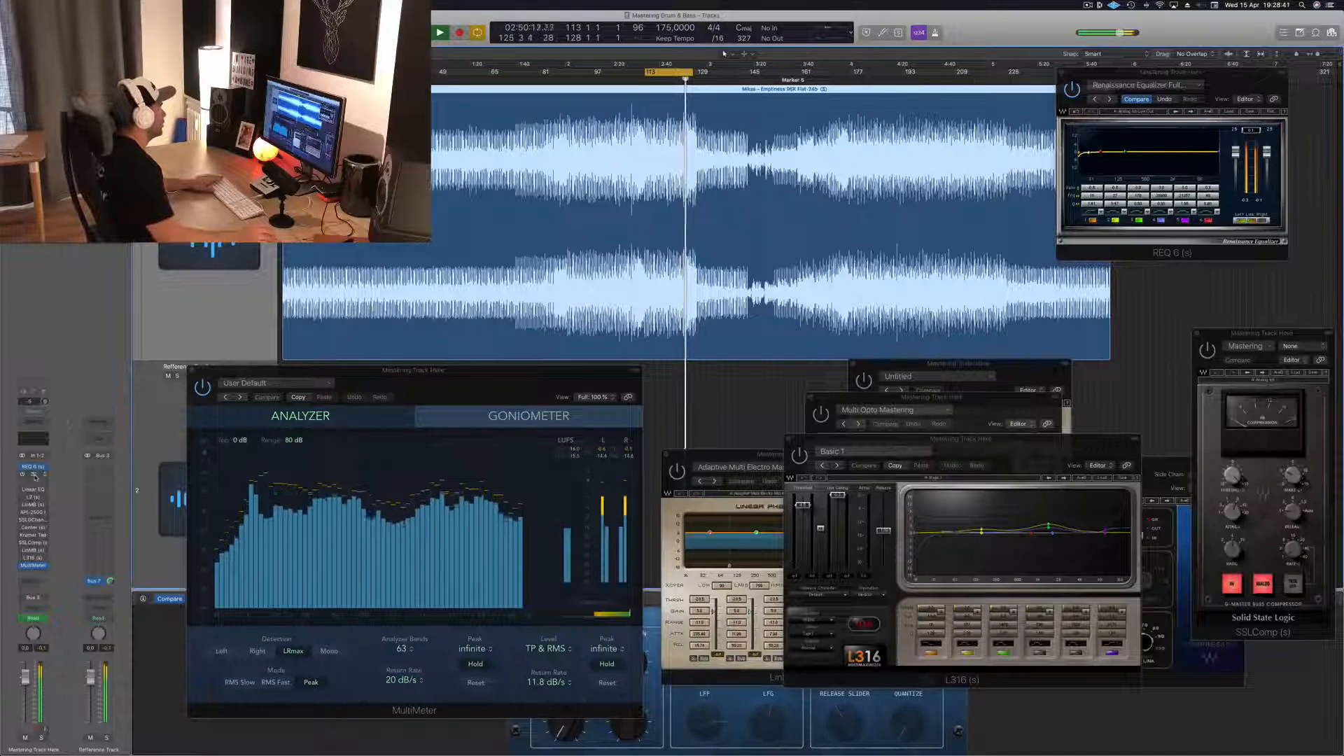
left_click(36, 476)
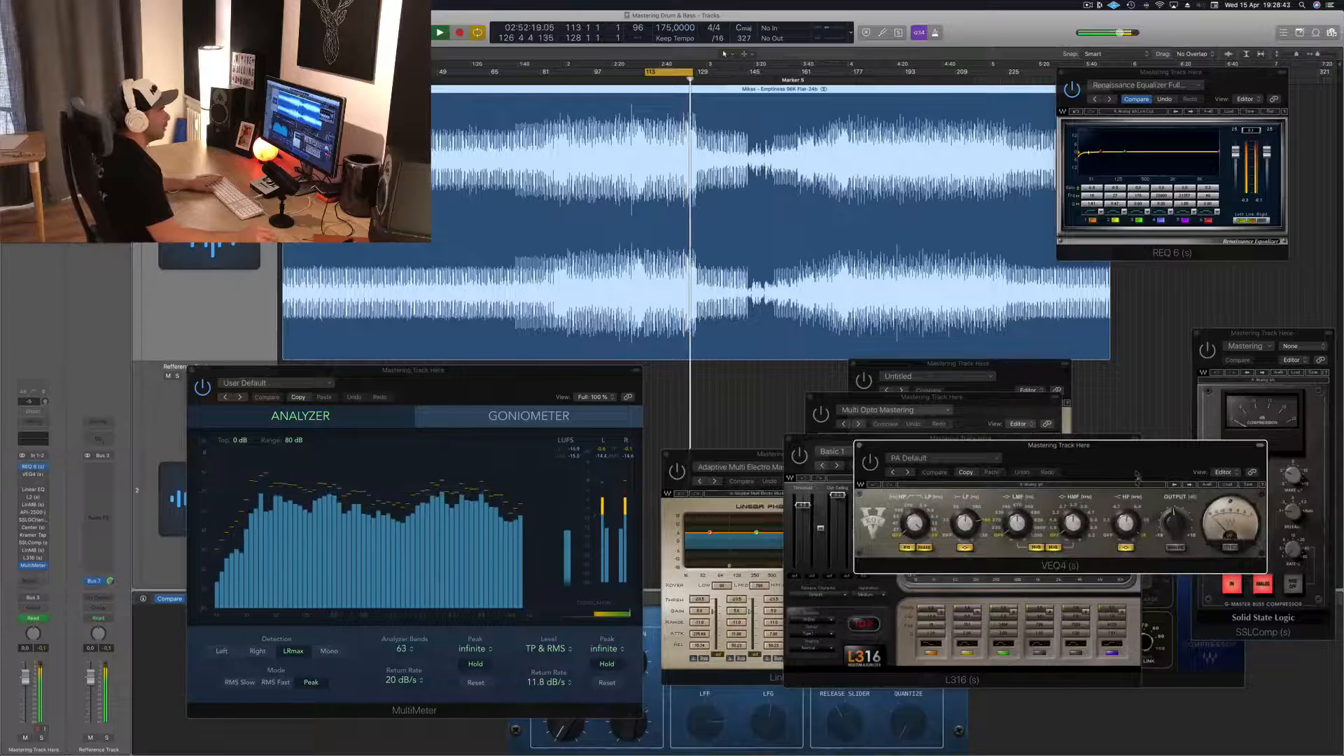
left_click_drag(1135, 473, 1140, 296)
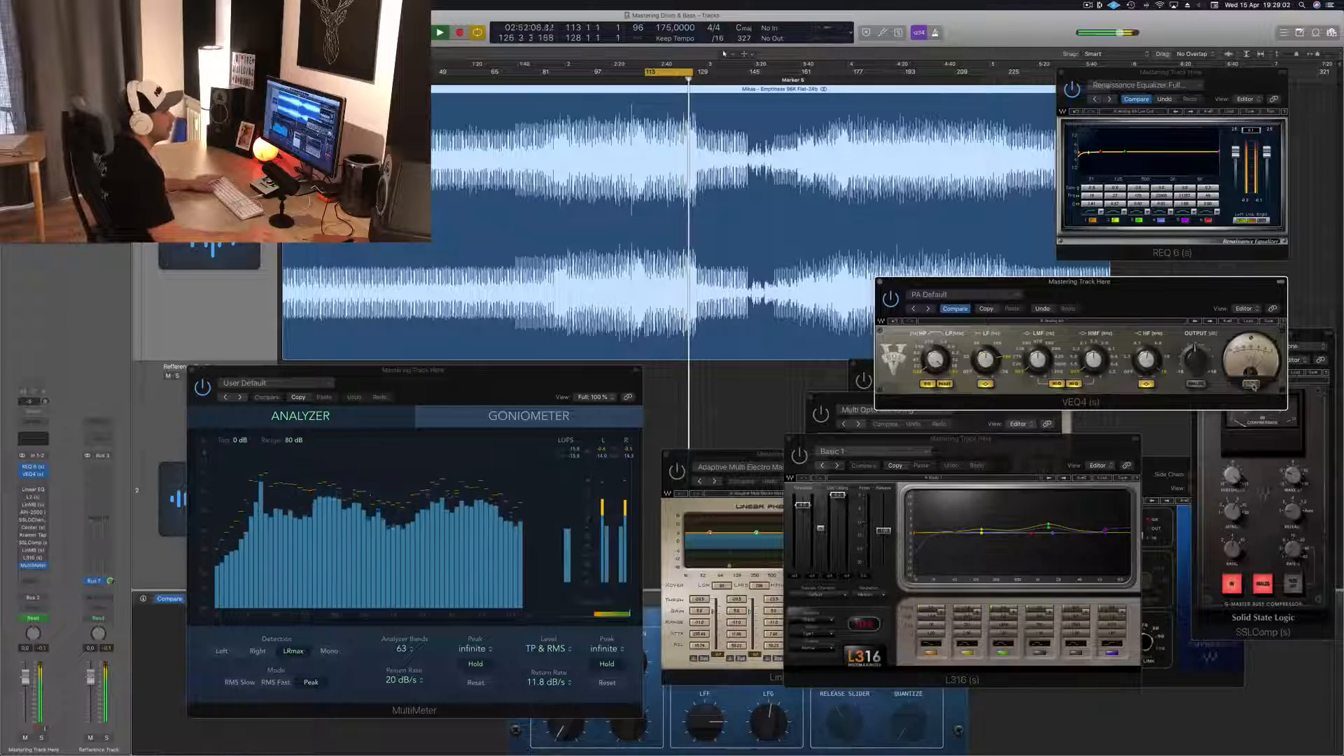
mouse_move(1188, 299)
left_mouse_down()
mouse_move(1210, 284)
mouse_move(1188, 279)
left_mouse_up()
key("space")
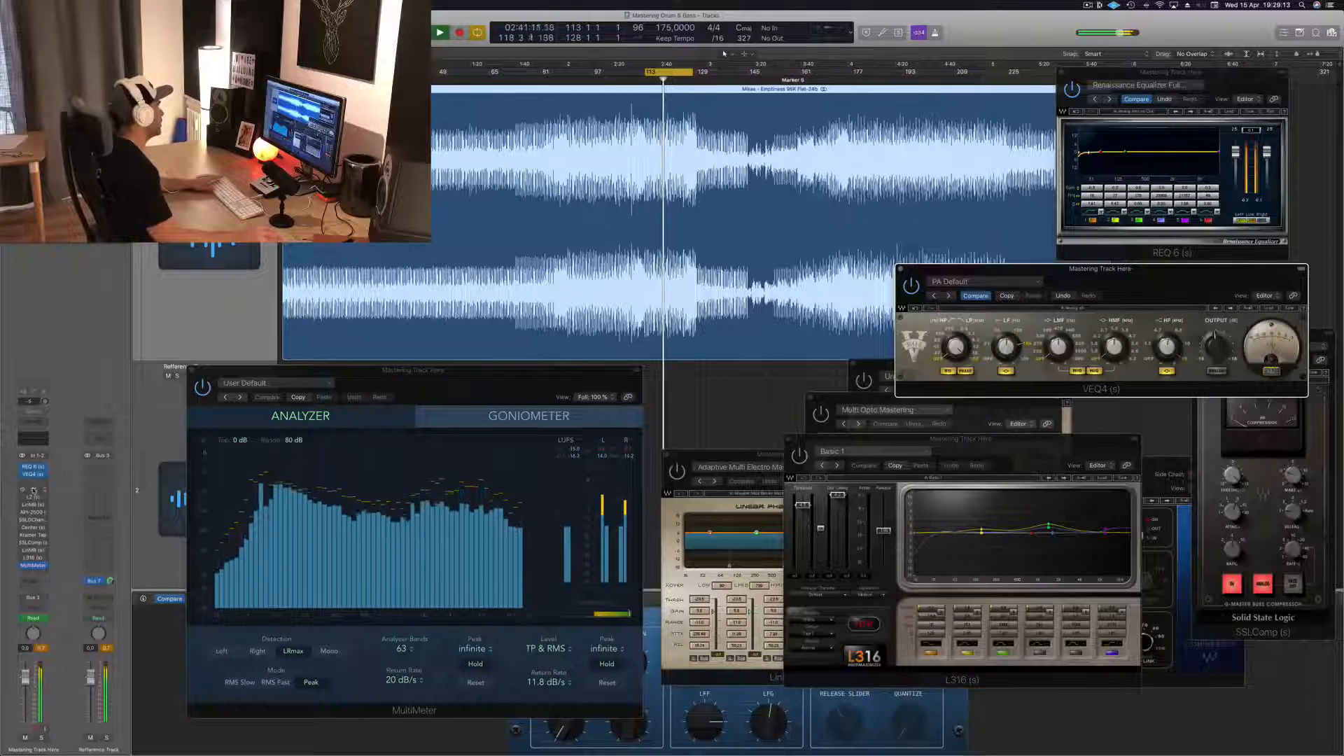
Step: Open the Linear Phase EQ, bring its window fully into view, switch it on, and close it
left_click(33, 490)
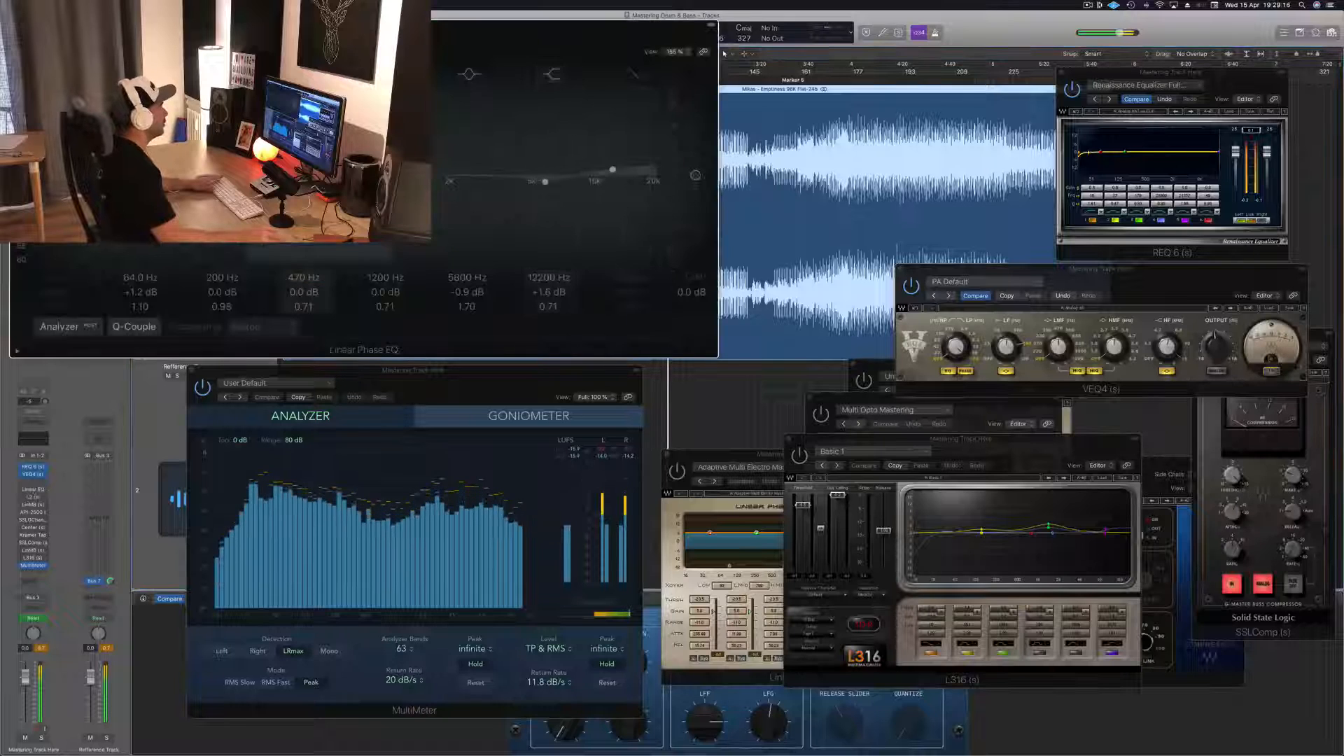
left_click_drag(467, 50, 857, 201)
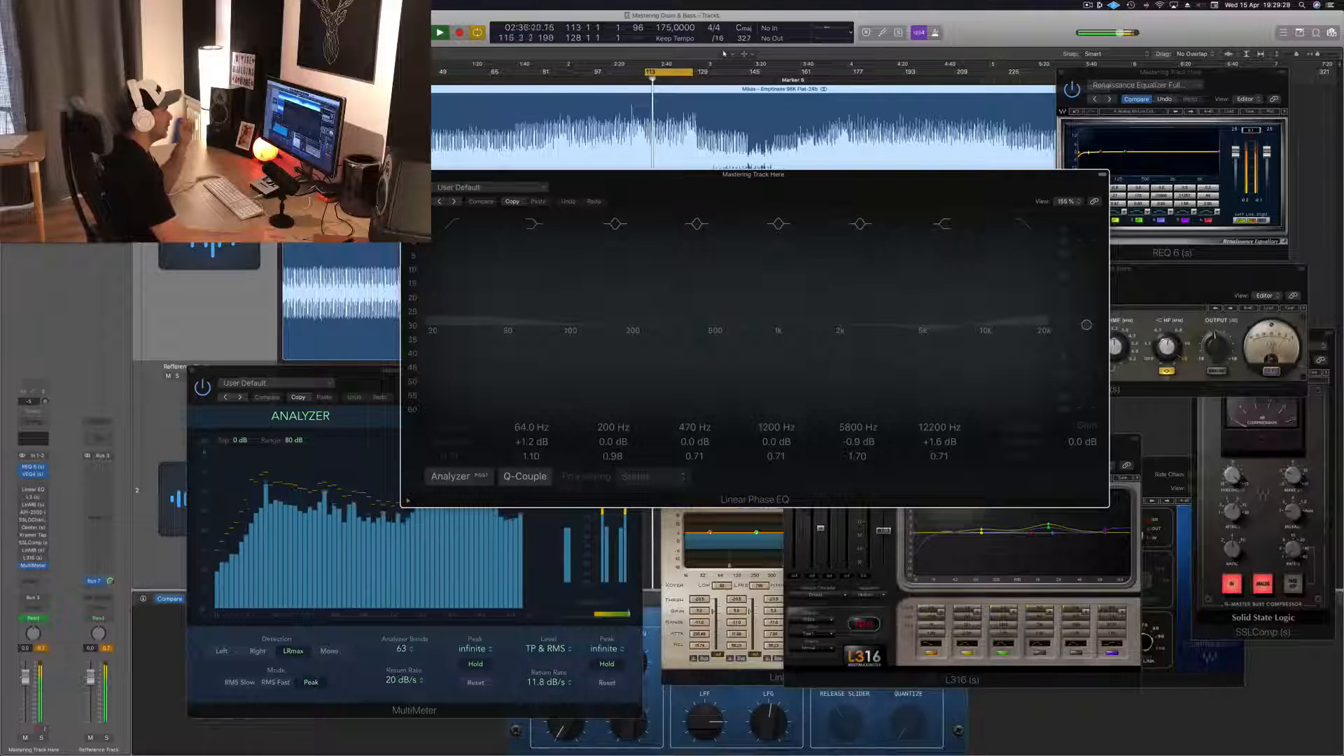
left_click_drag(771, 191, 647, 228)
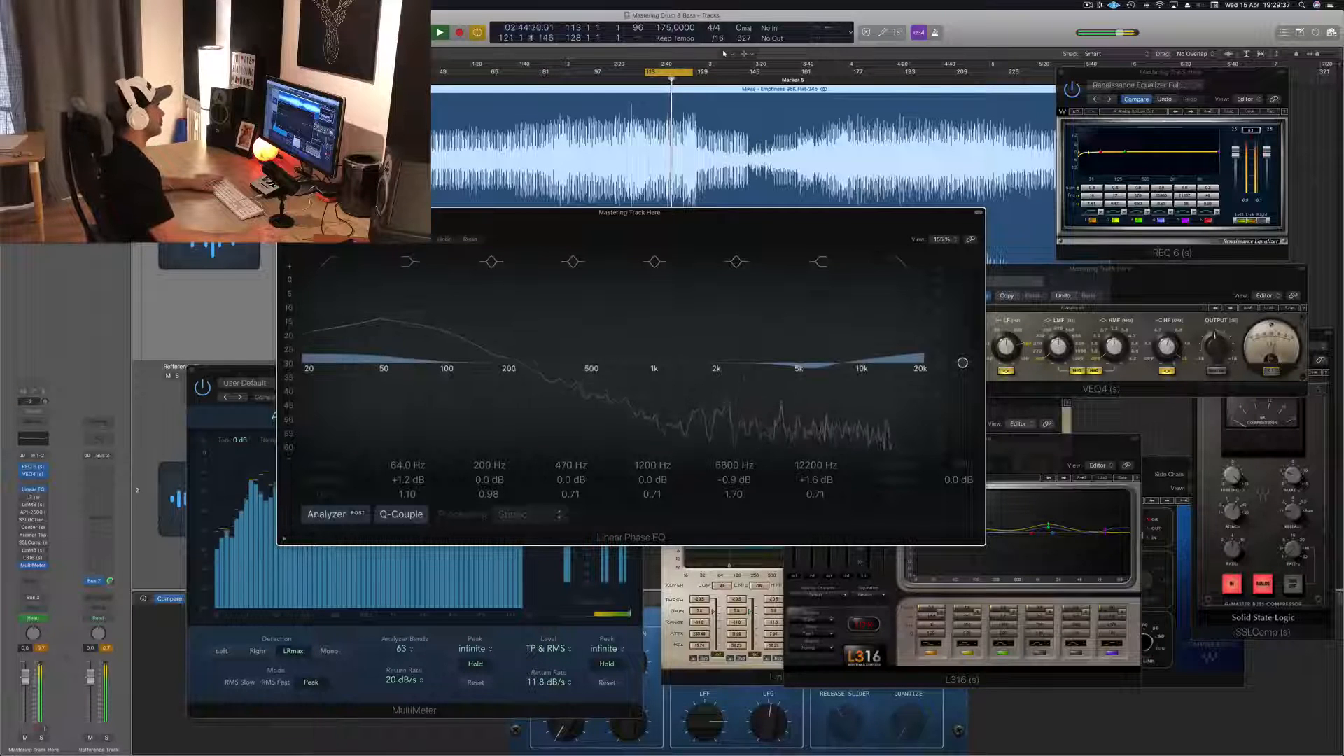
left_click_drag(644, 235, 700, 280)
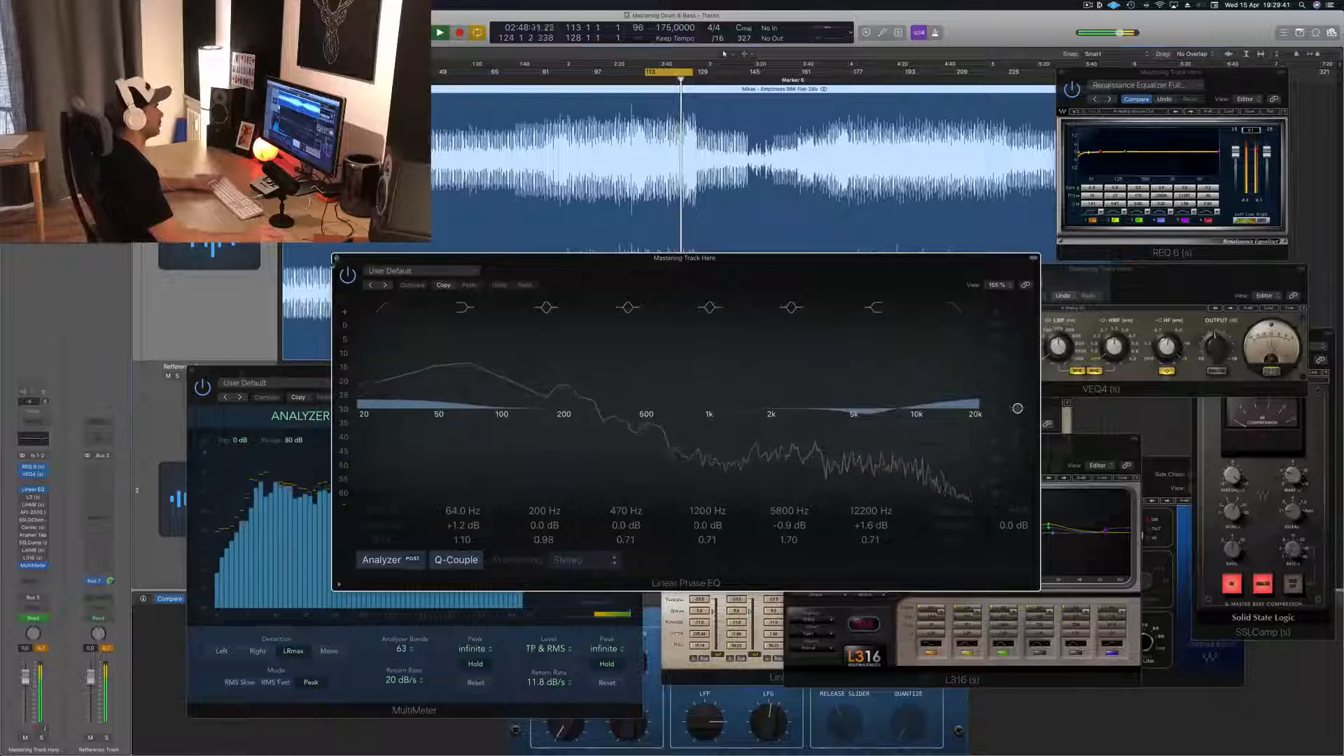
key("super+w")
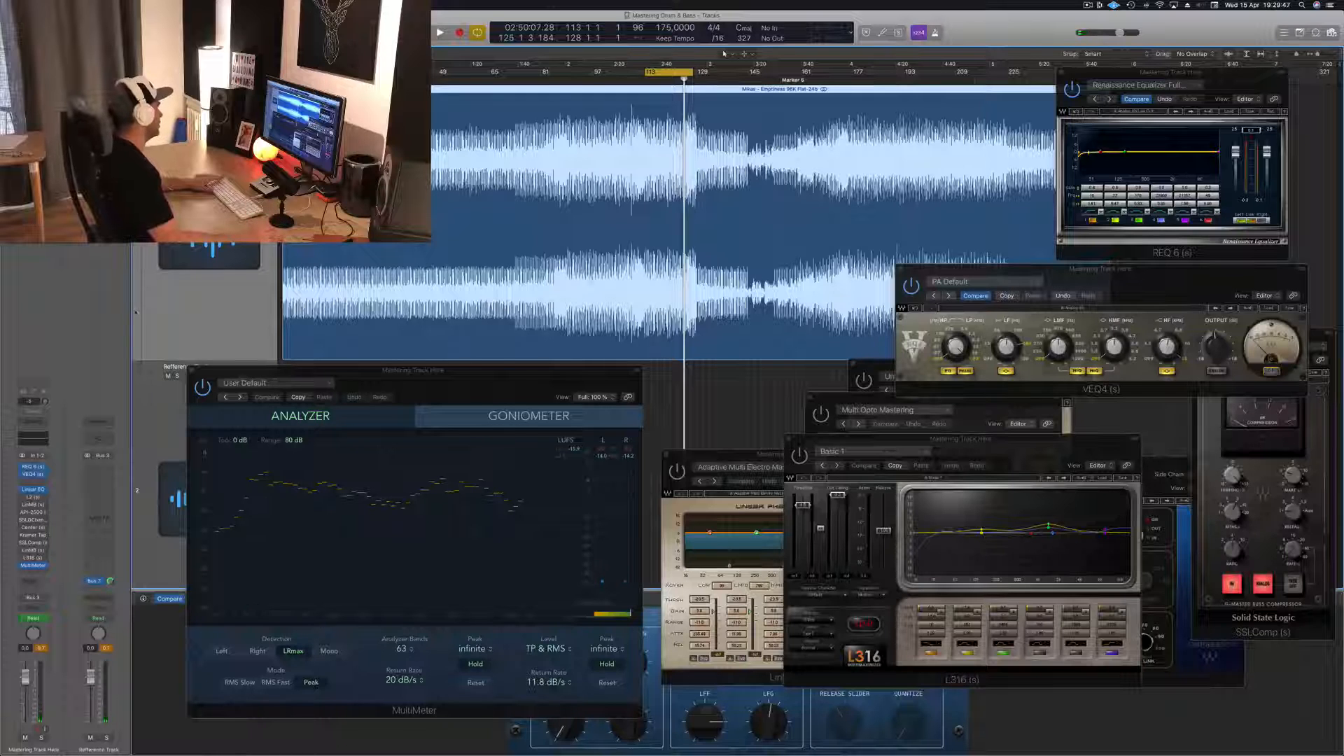
Step: Resume looped playback and close the MultiMeter analyzer window
key("space")
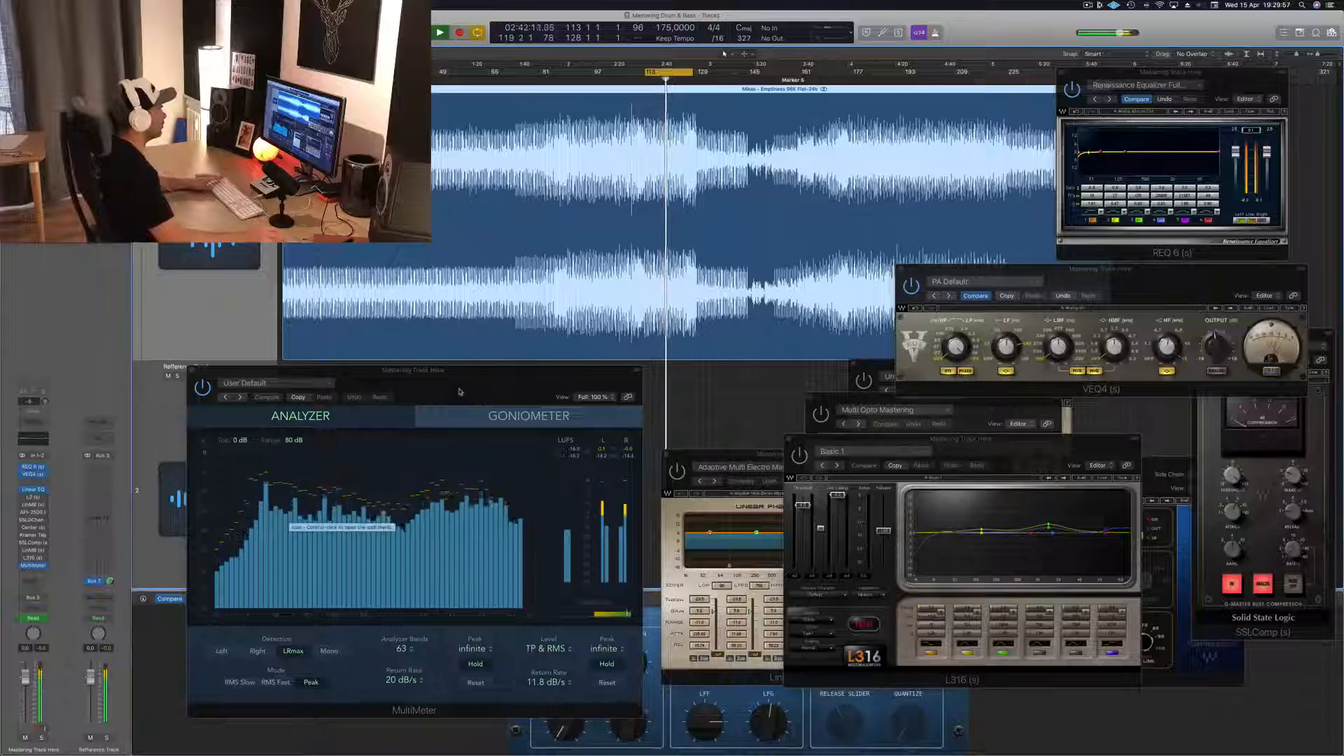
left_click_drag(471, 391, 443, 399)
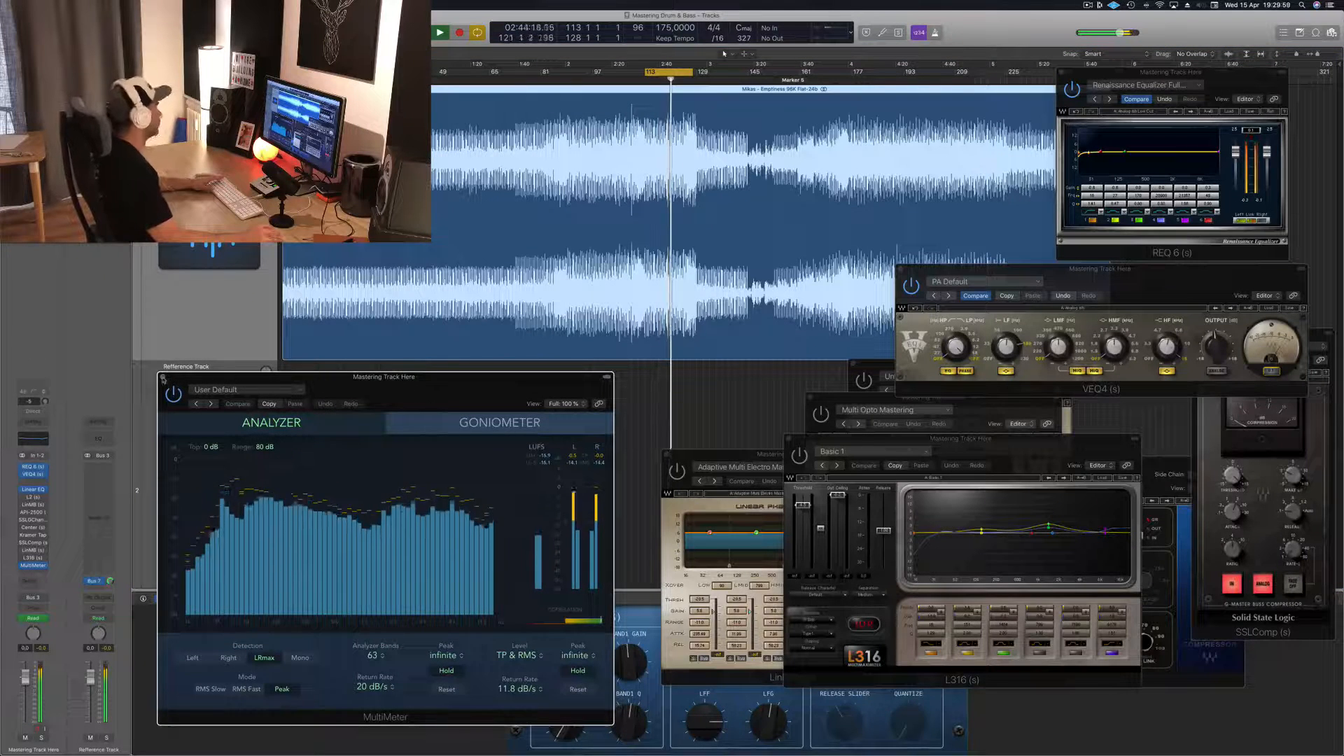
key("super+w")
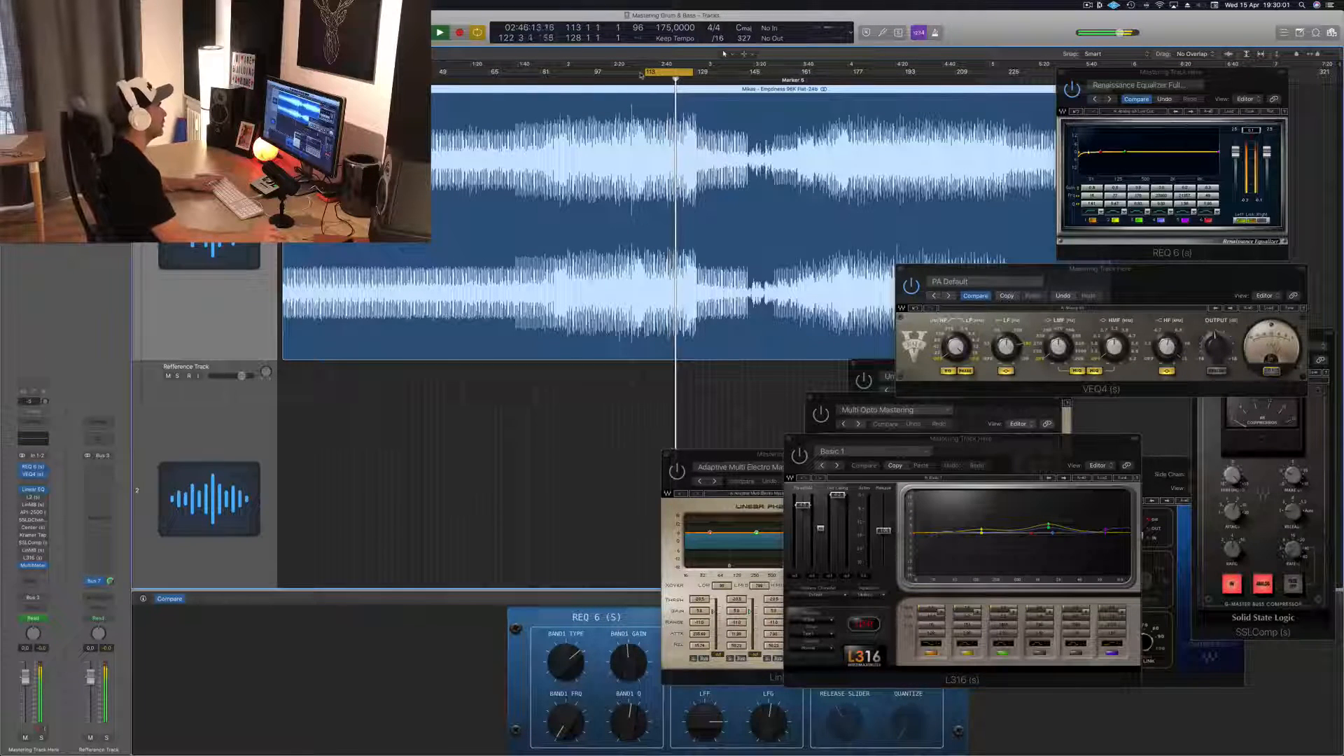
Step: Extend the cycle range back to start at bar 89 and restart playback from there
left_click_drag(642, 72, 566, 86)
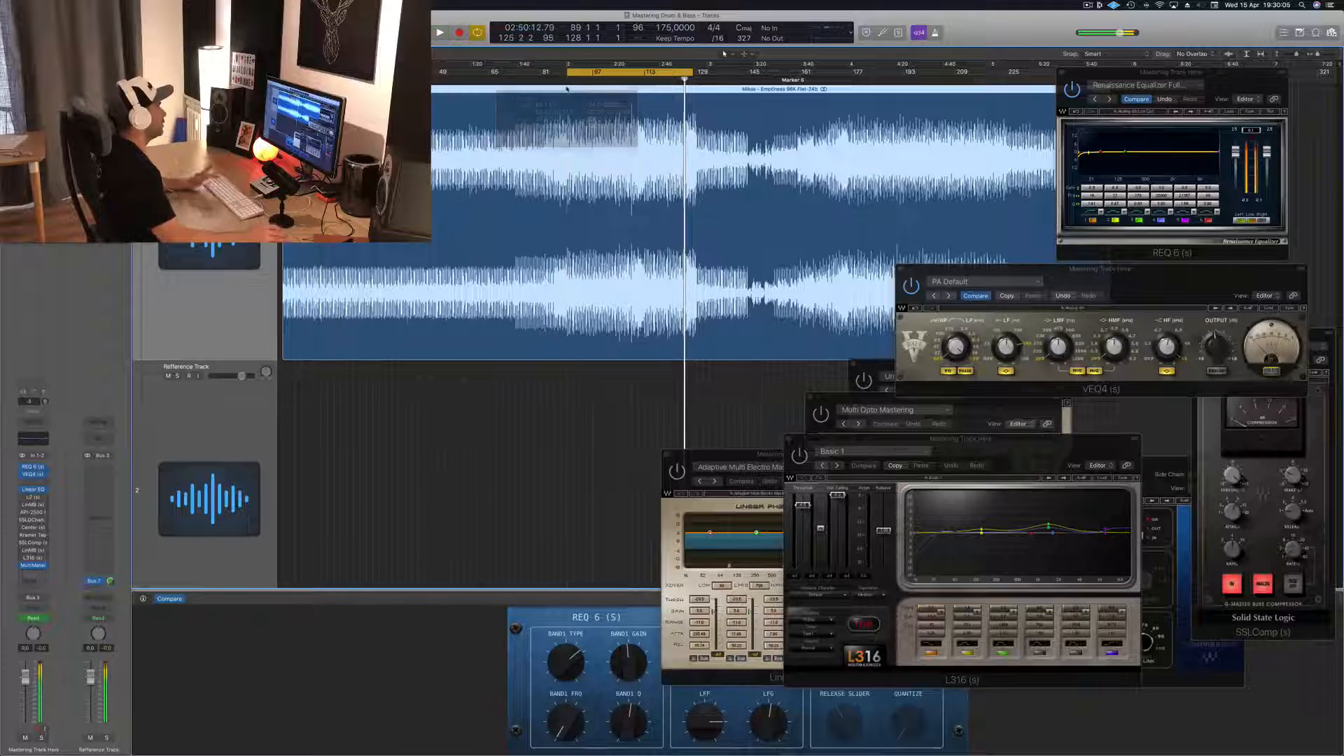
key("space")
key("space")
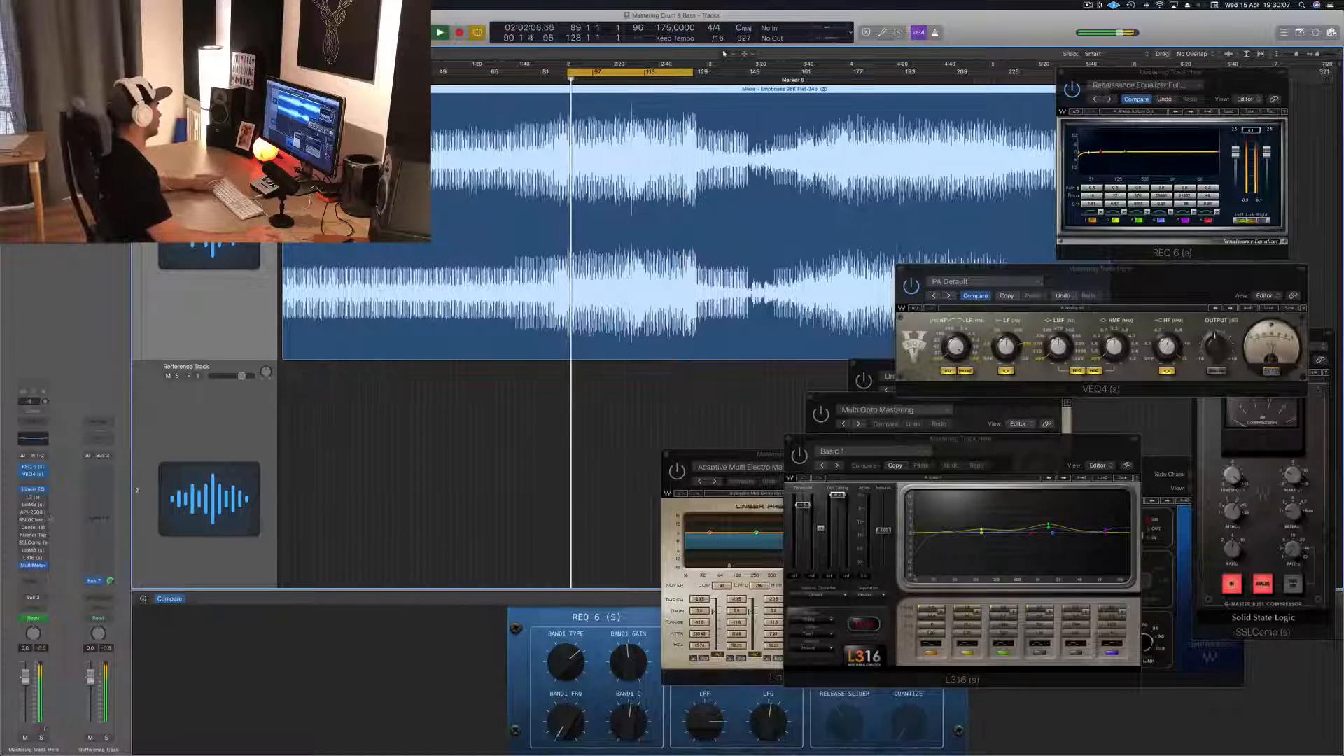
Step: Open and enable the L2 Ultramaximizer on the mastering track, placing its window just below VEQ4
left_click(33, 497)
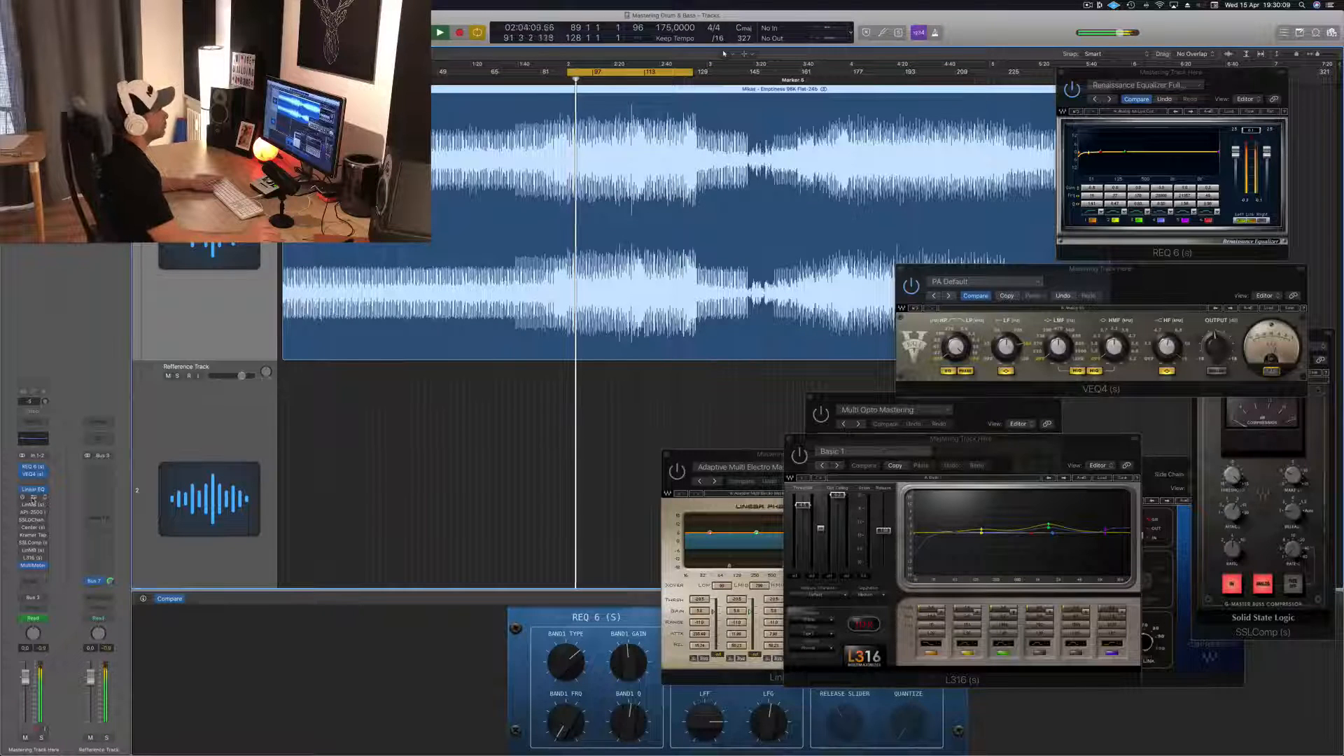
left_click(33, 497)
left_click_drag(1032, 373, 1064, 412)
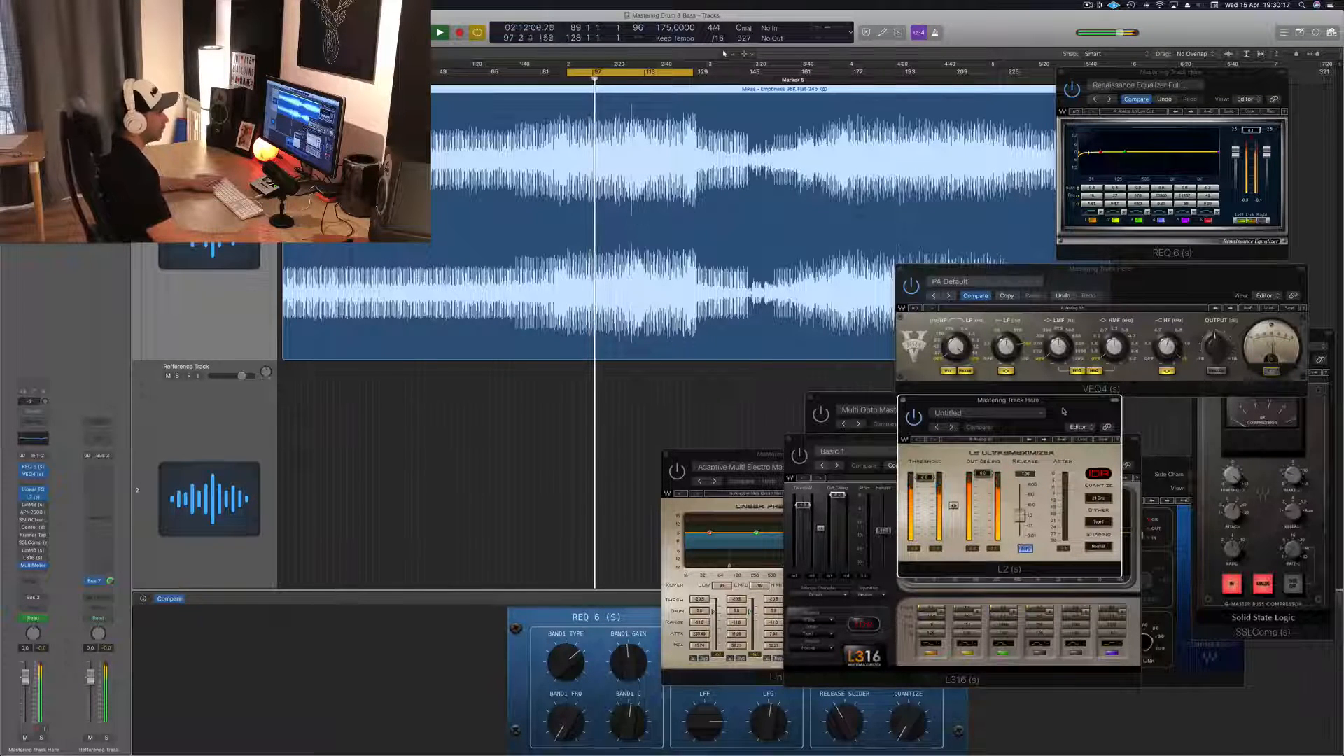
left_click_drag(1064, 412, 1063, 415)
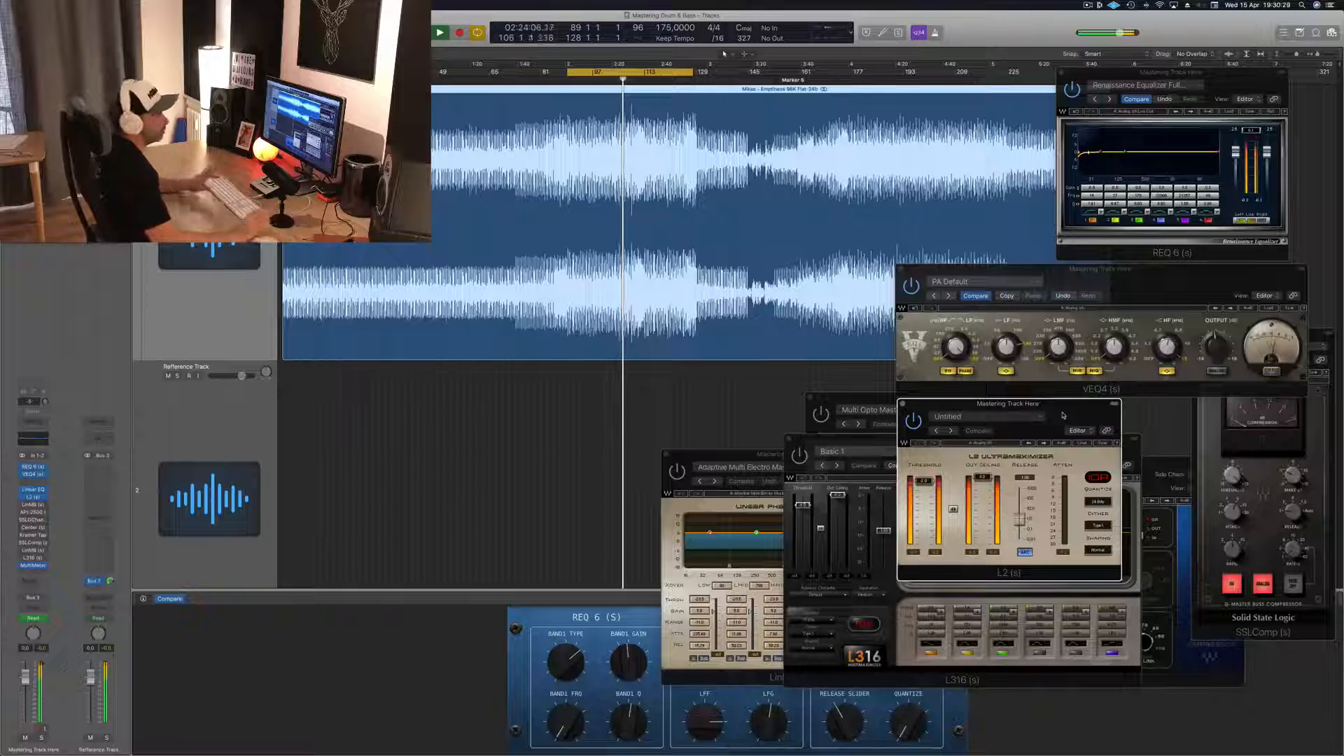
left_click_drag(1063, 416, 1060, 417)
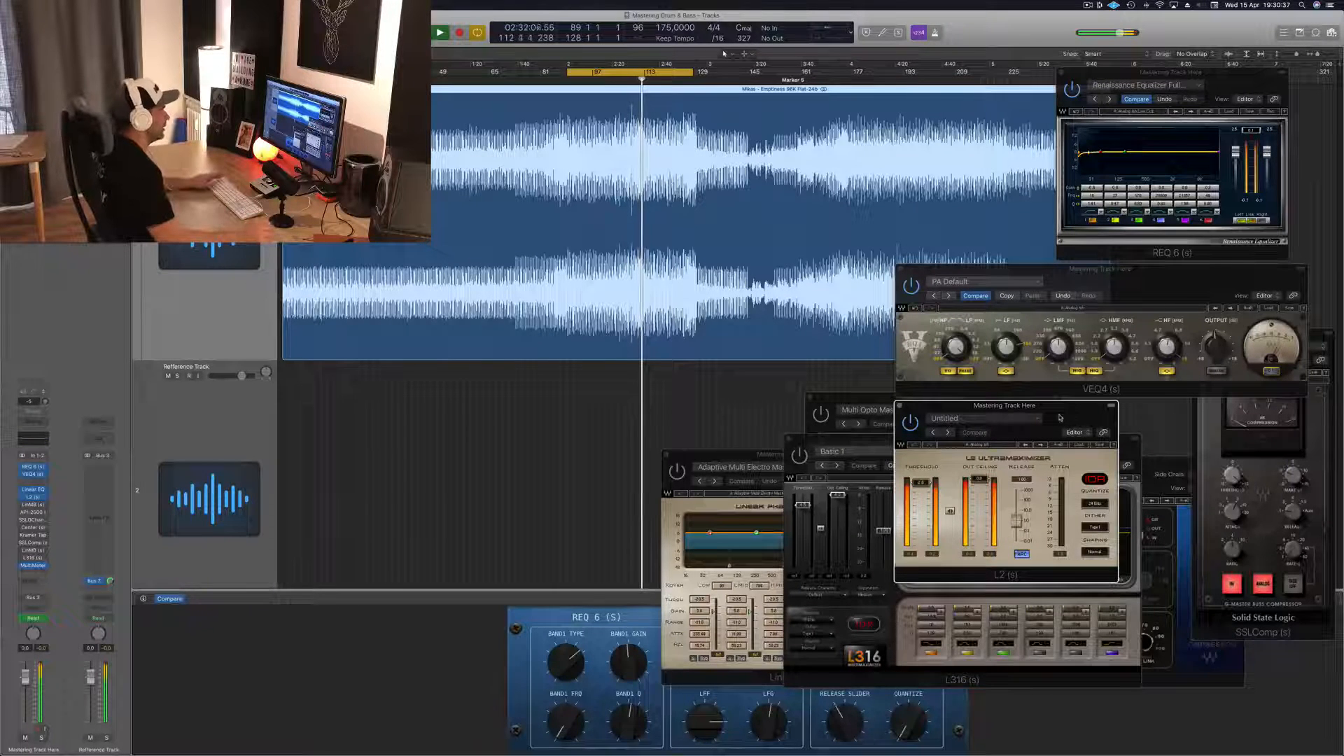
left_click_drag(1060, 418, 1064, 421)
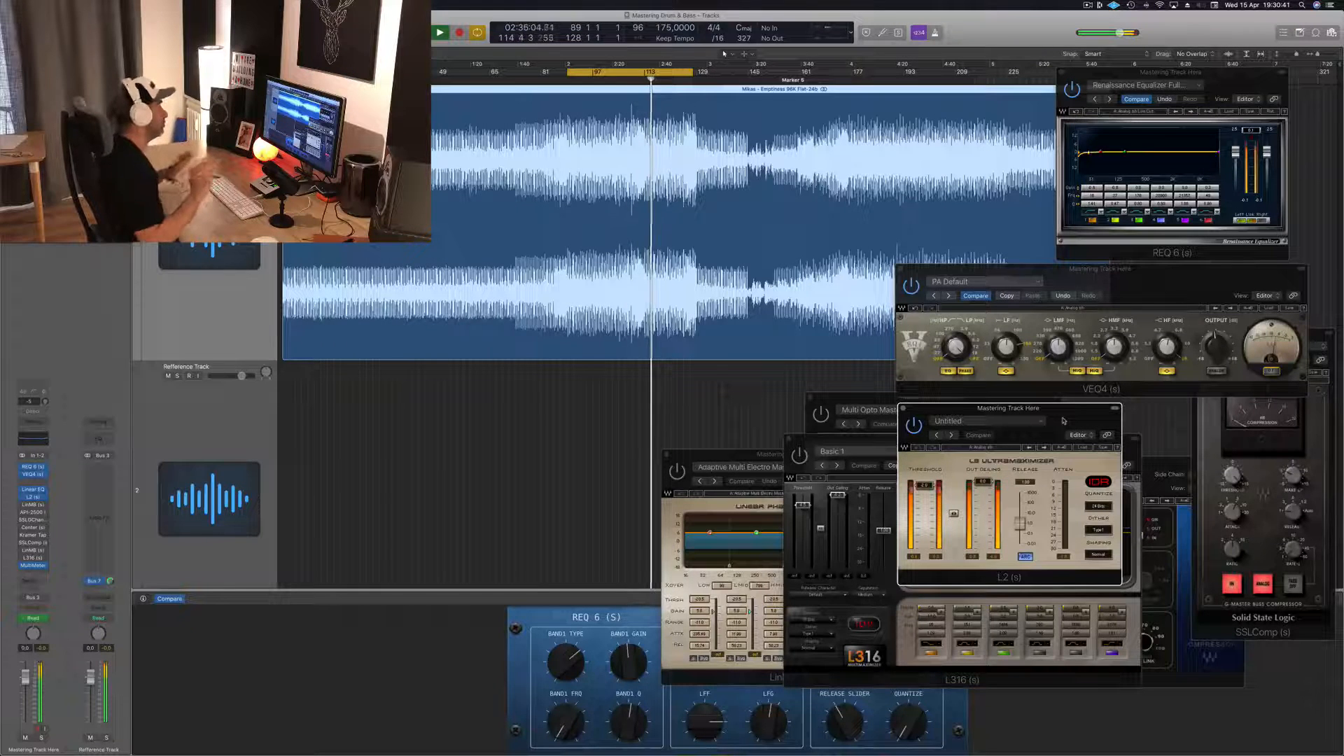
Step: Open the LinMB linear phase multiband compressor, bring its window into view over VEQ4, and switch it on
left_click(32, 503)
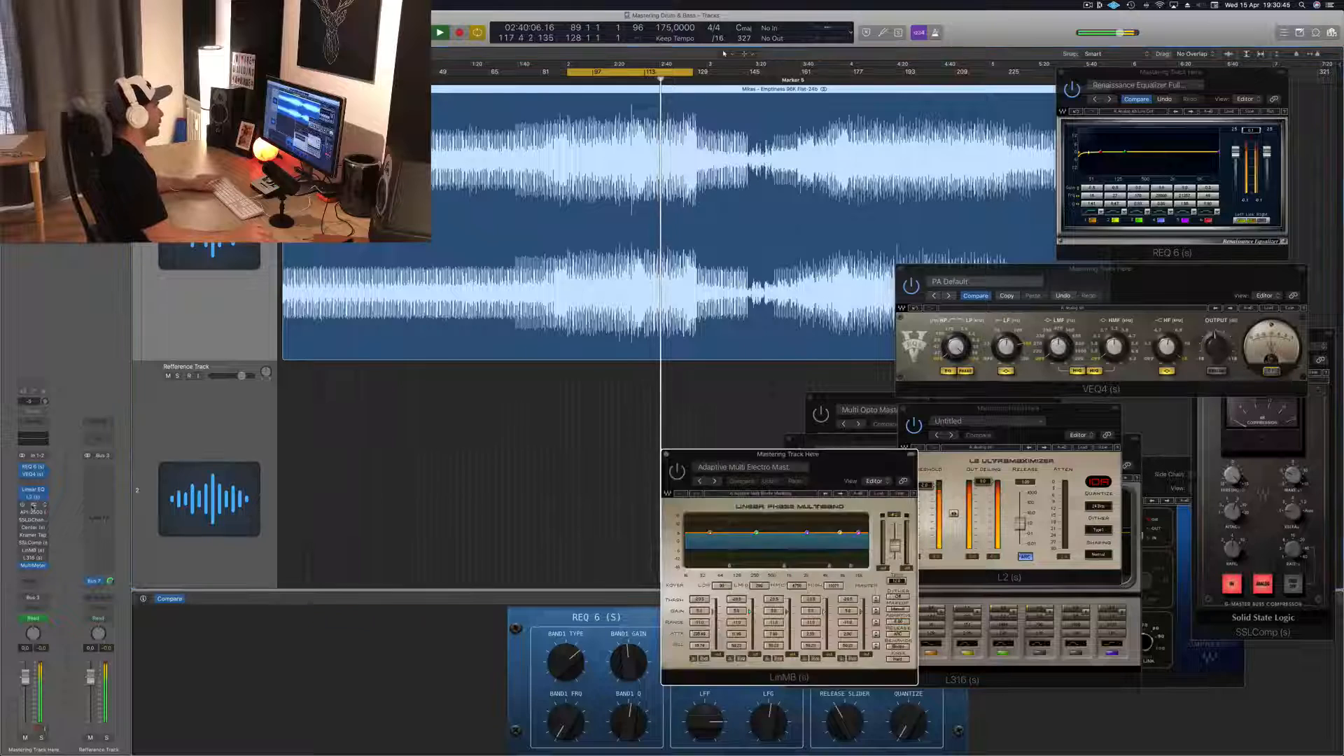
left_click_drag(815, 454, 1137, 277)
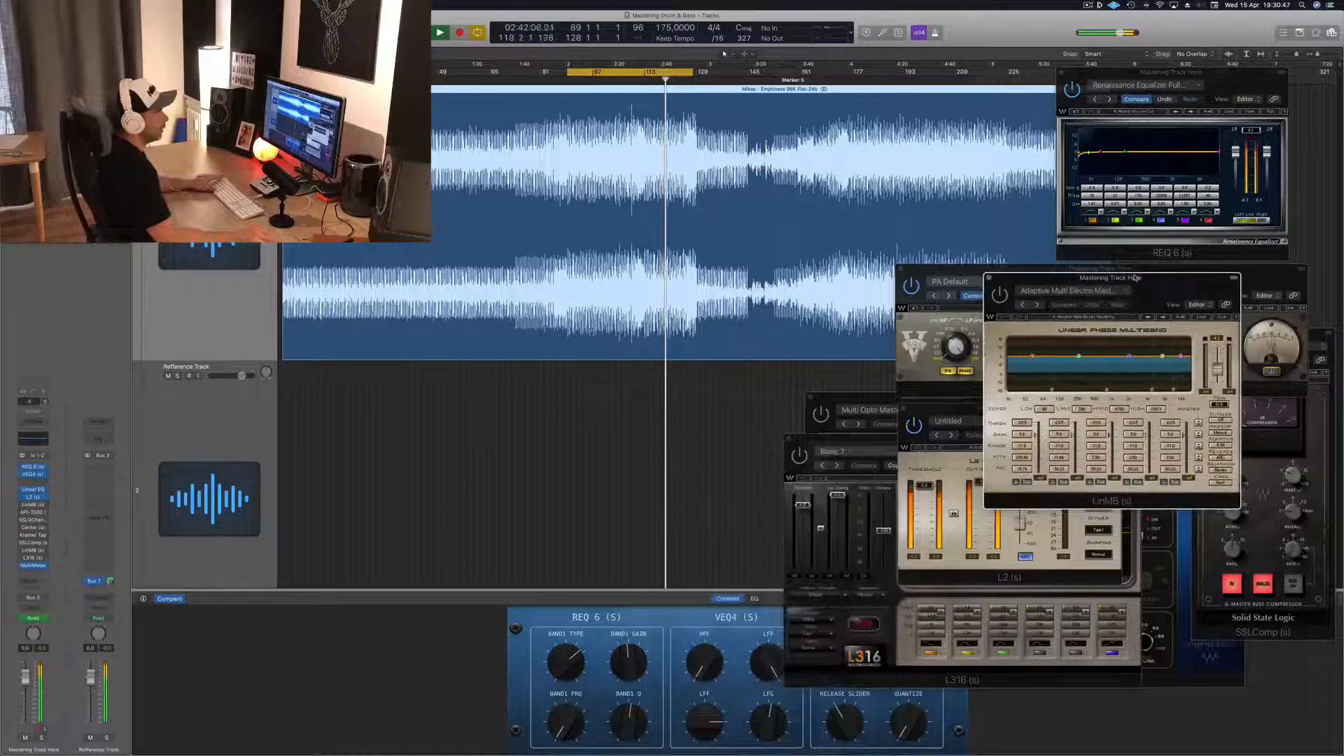
left_click_drag(1036, 278, 962, 280)
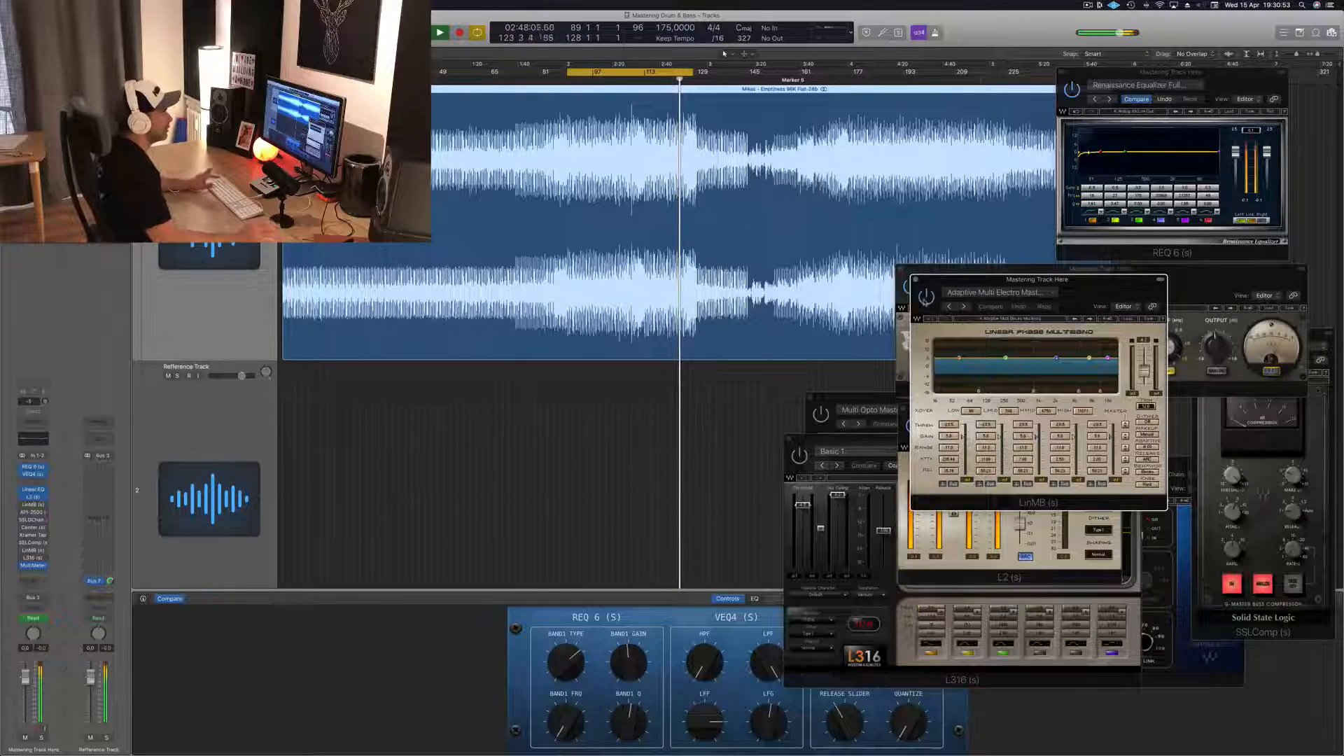
left_click_drag(962, 279, 934, 286)
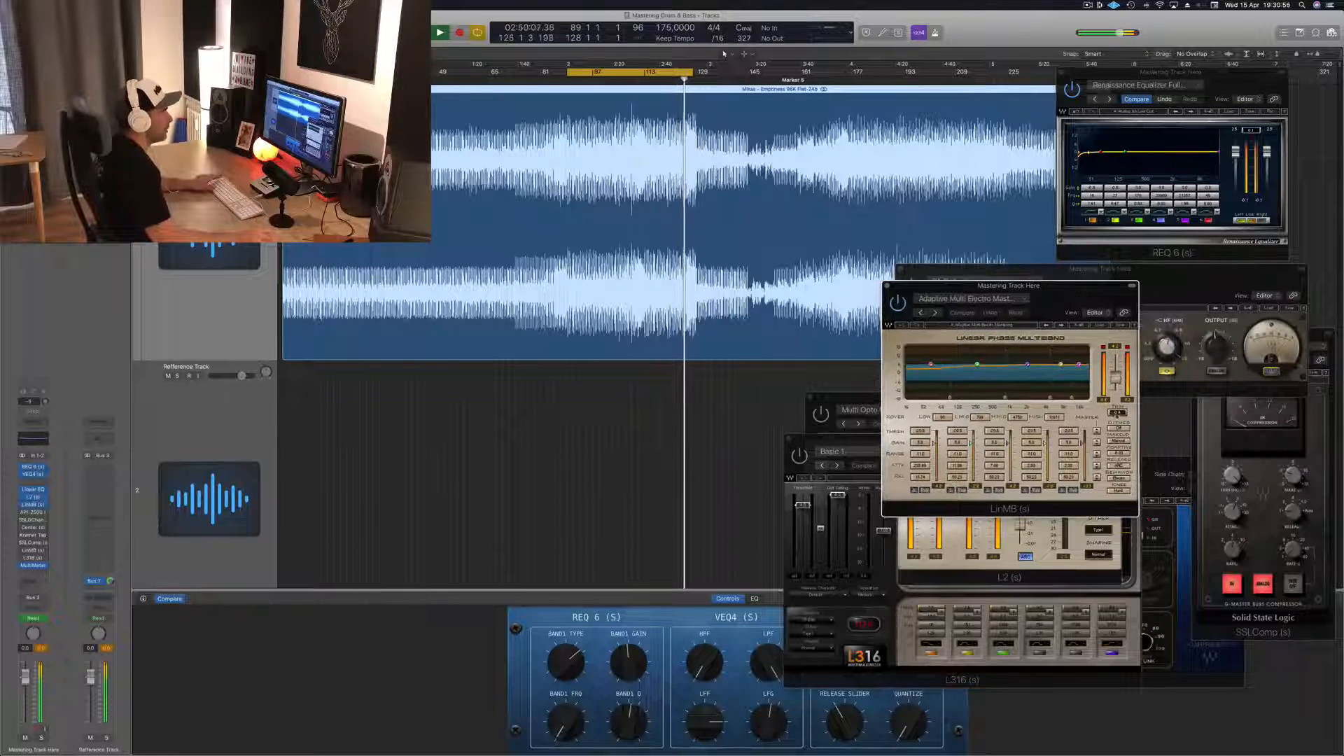
Step: Audition the LinMB's lowest band in solo, turn the solo off, and place the window just below VEQ4
left_click_drag(1078, 296, 1080, 295)
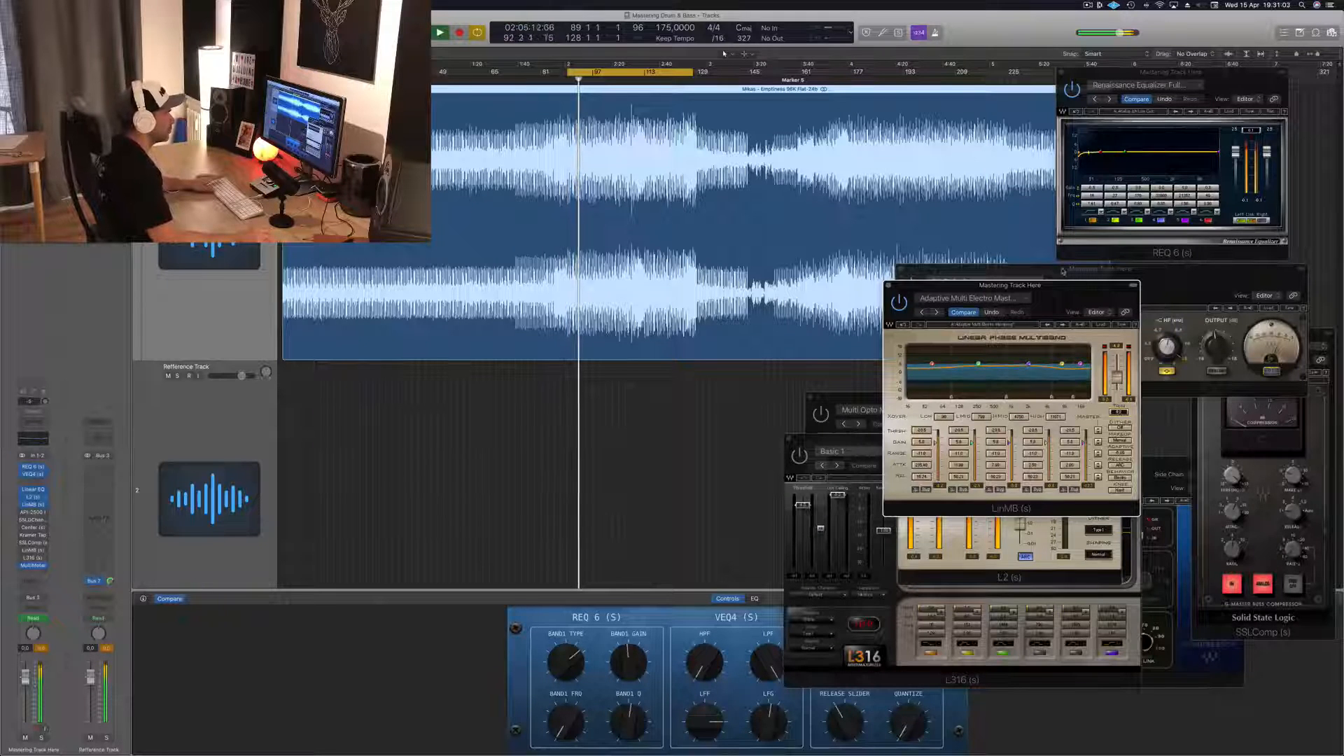
left_click_drag(1063, 285, 1064, 286)
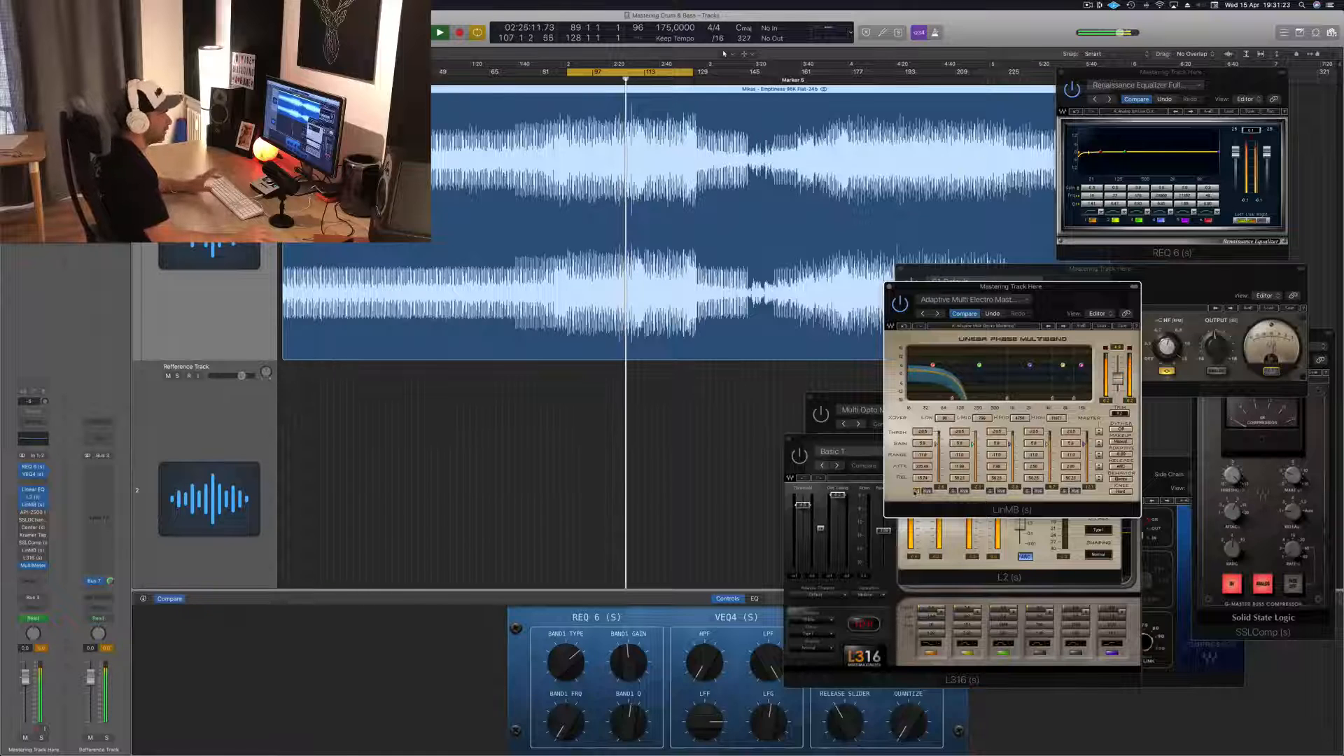
left_click(916, 492)
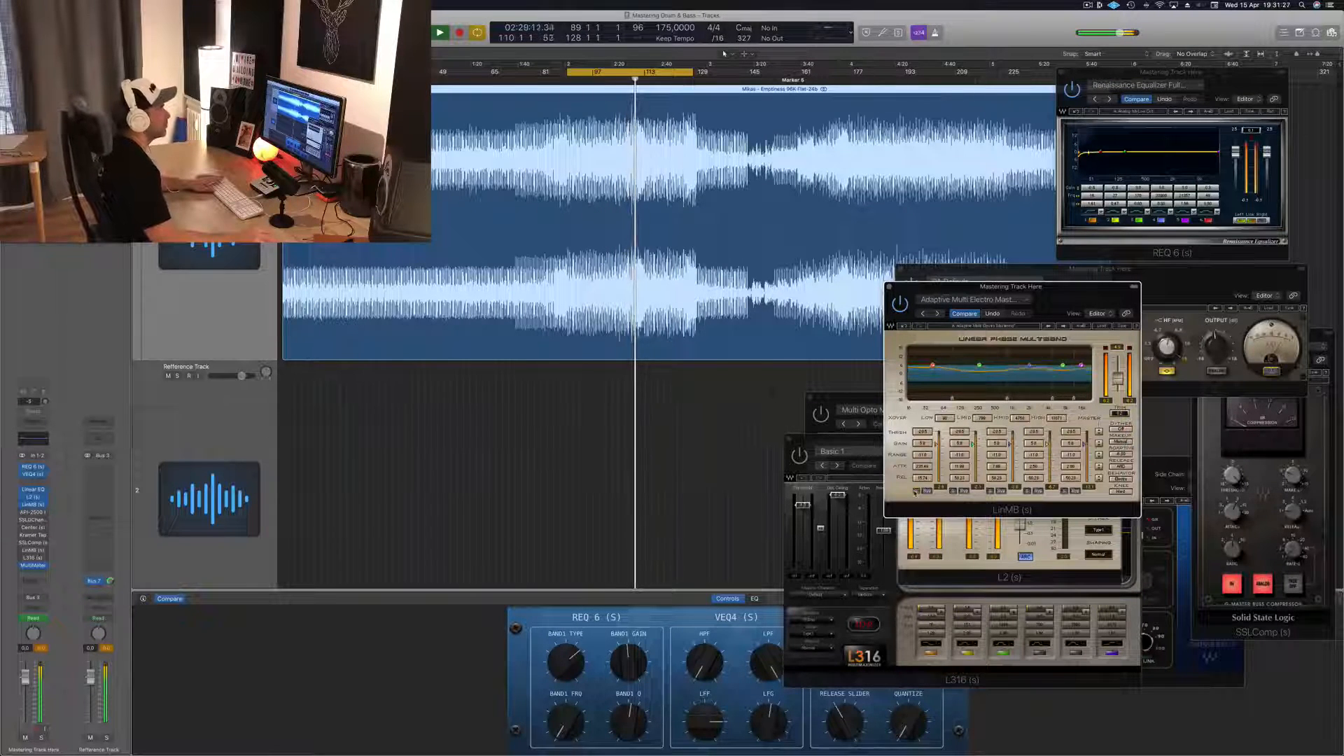
left_click_drag(1085, 294, 1091, 381)
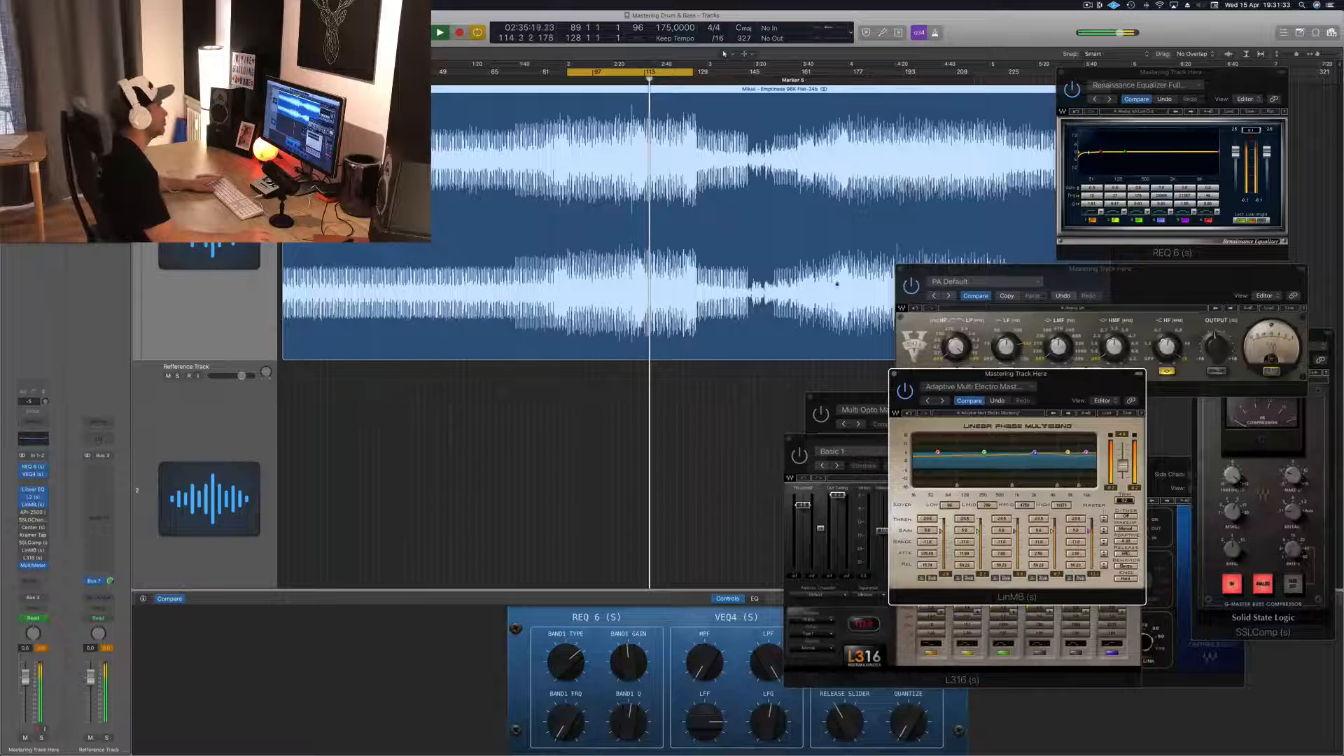
Step: Open the API-2500 compressor, place it over LinMB, restart looped playback, switch the compressor on, and close its window
left_click(34, 515)
left_click(34, 514)
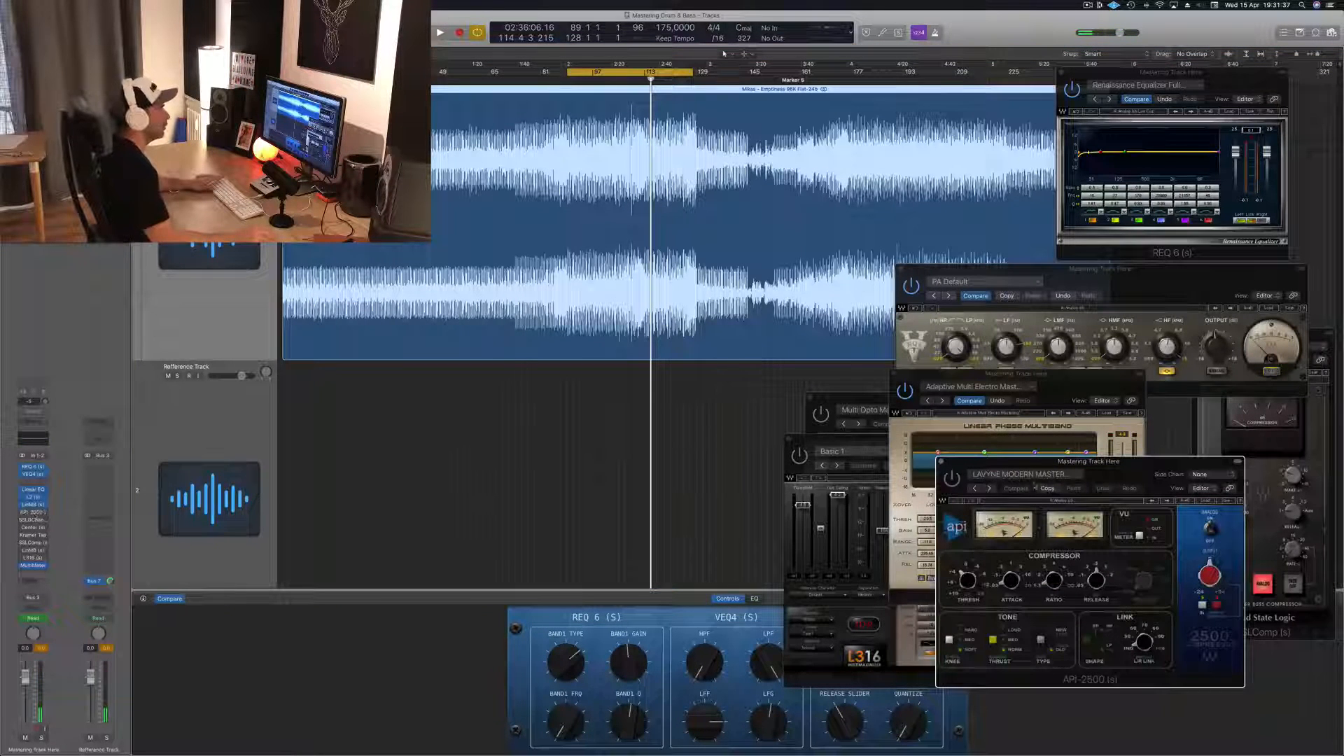
key("space")
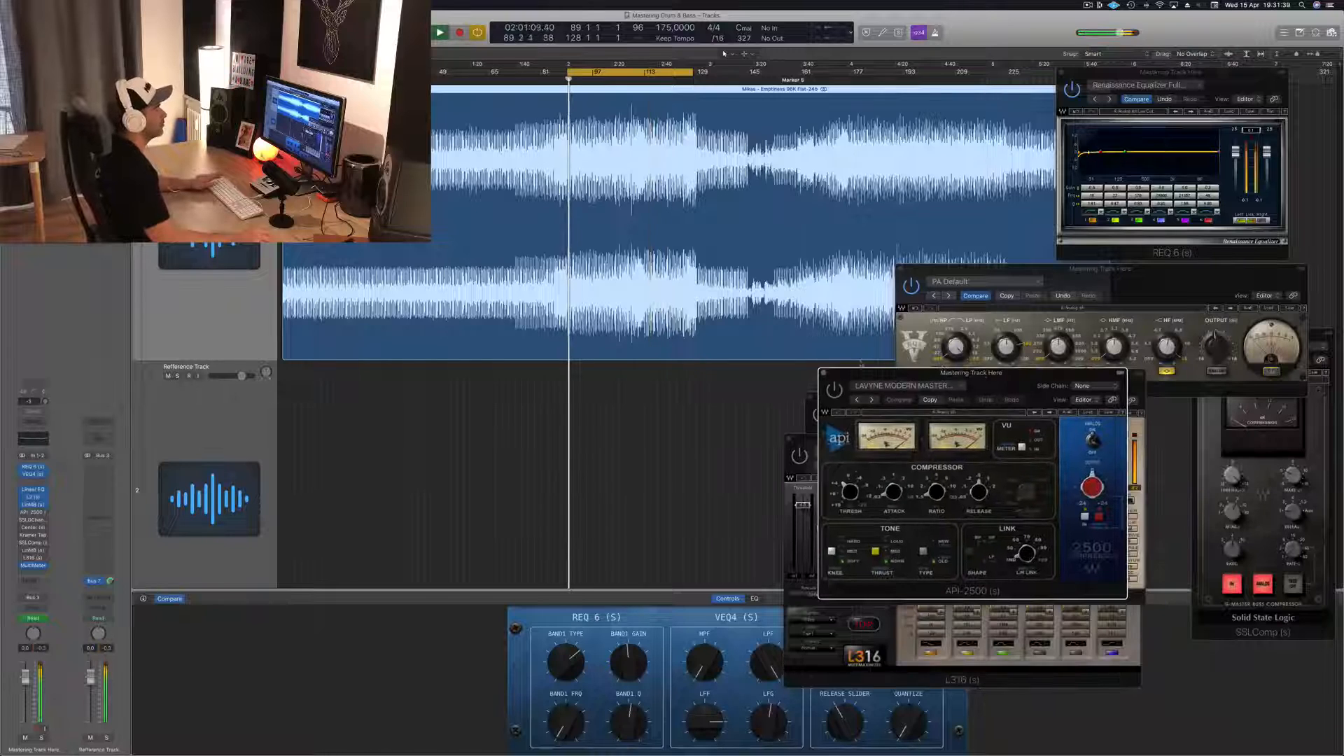
left_click_drag(1000, 374, 983, 384)
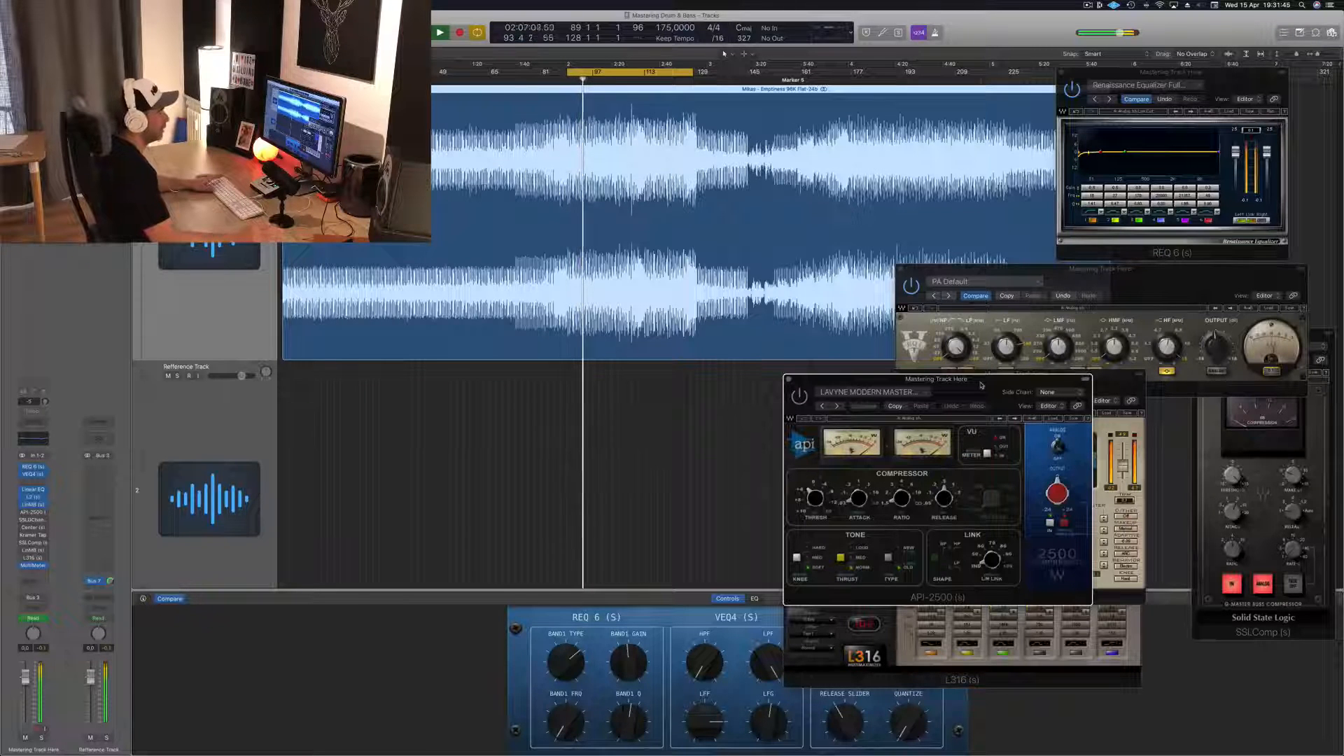
left_click_drag(981, 385, 981, 383)
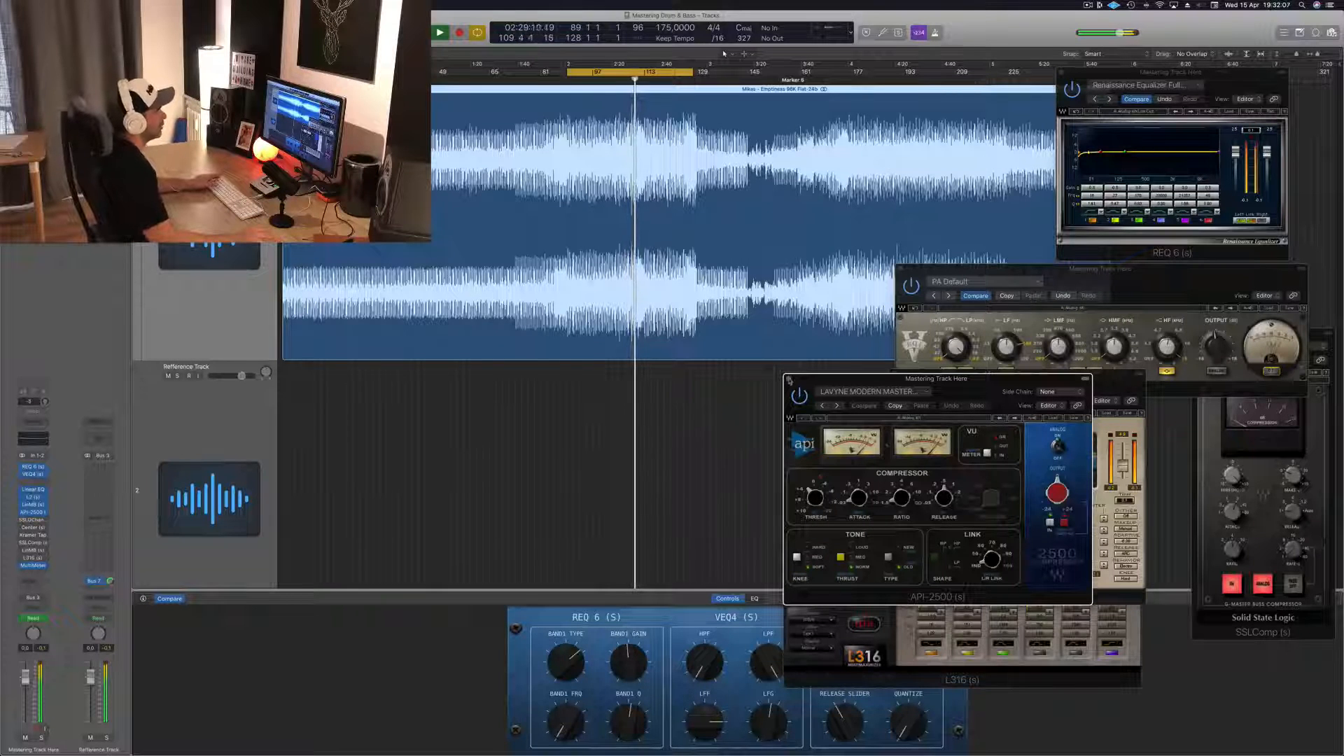
key("super+w")
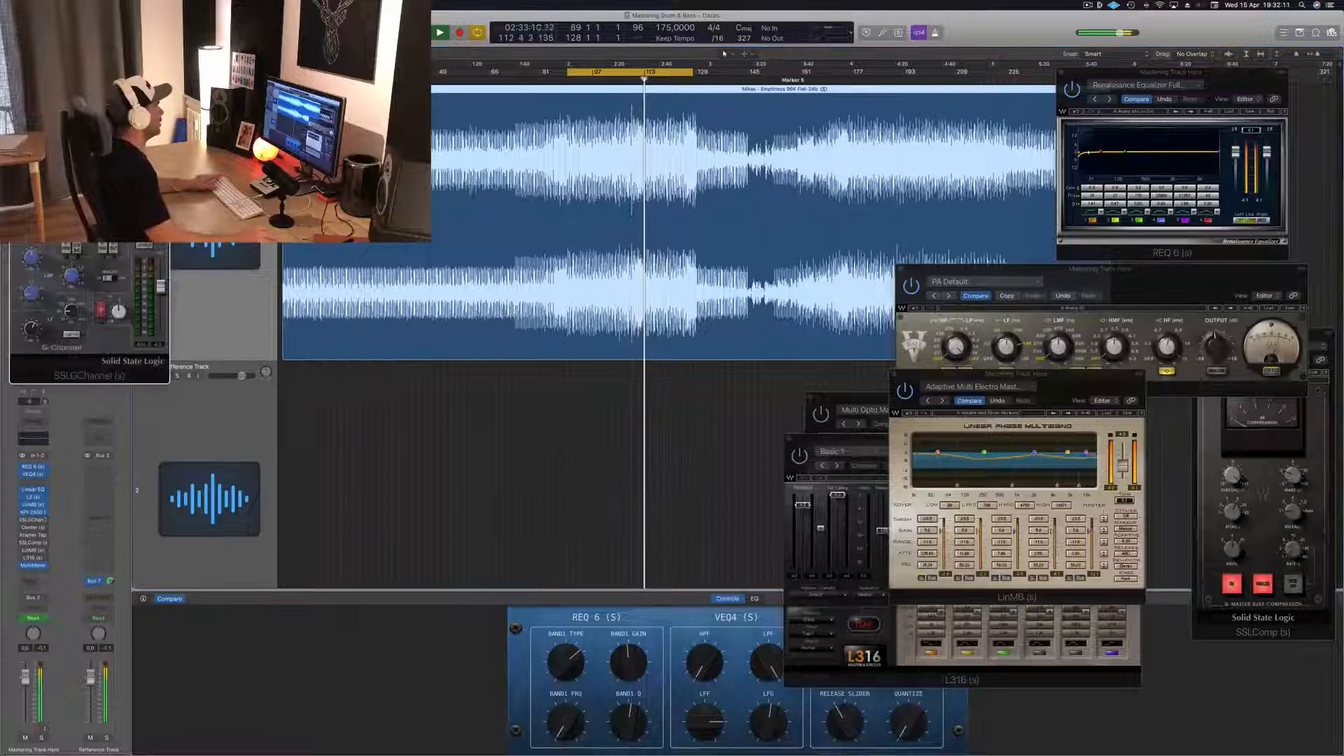
Step: Open and enable the SSLGChannel plug-in, placing its window directly beside LinMB
left_click(33, 521)
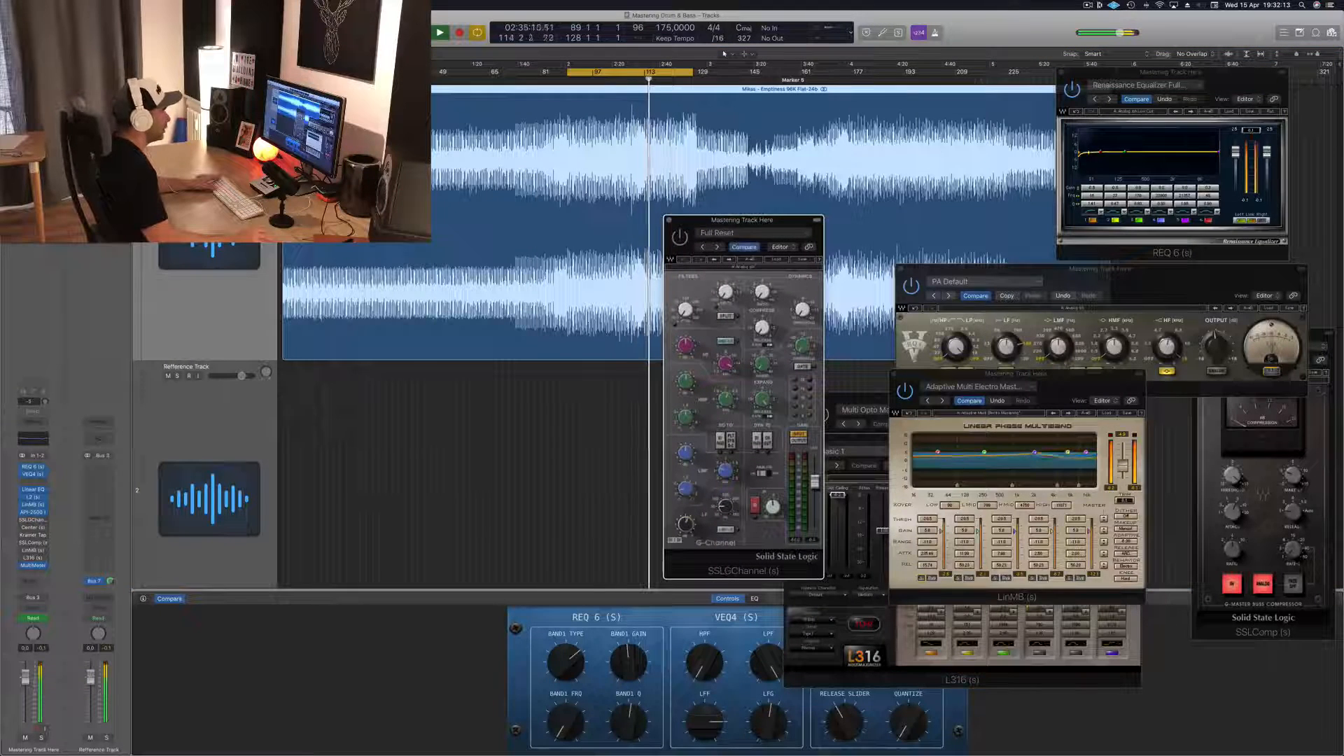
left_click_drag(686, 523, 686, 518)
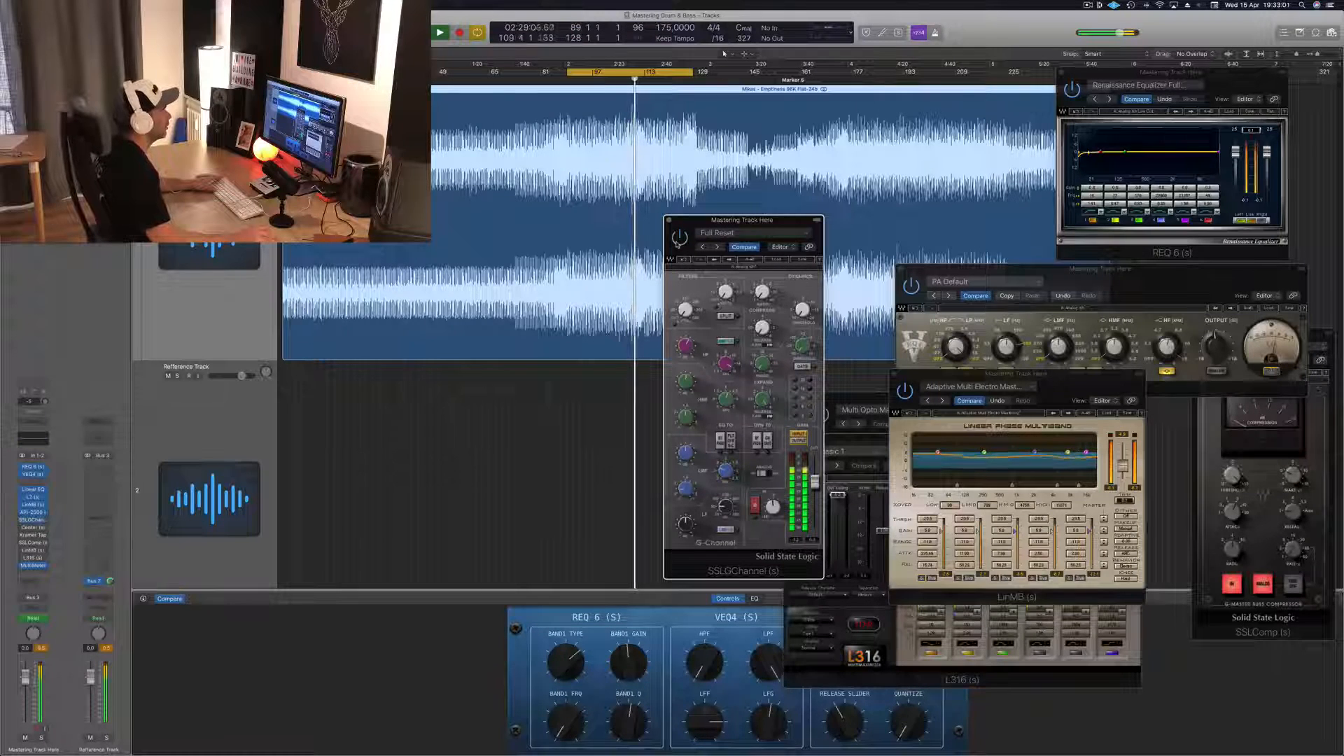
left_click_drag(773, 223, 851, 212)
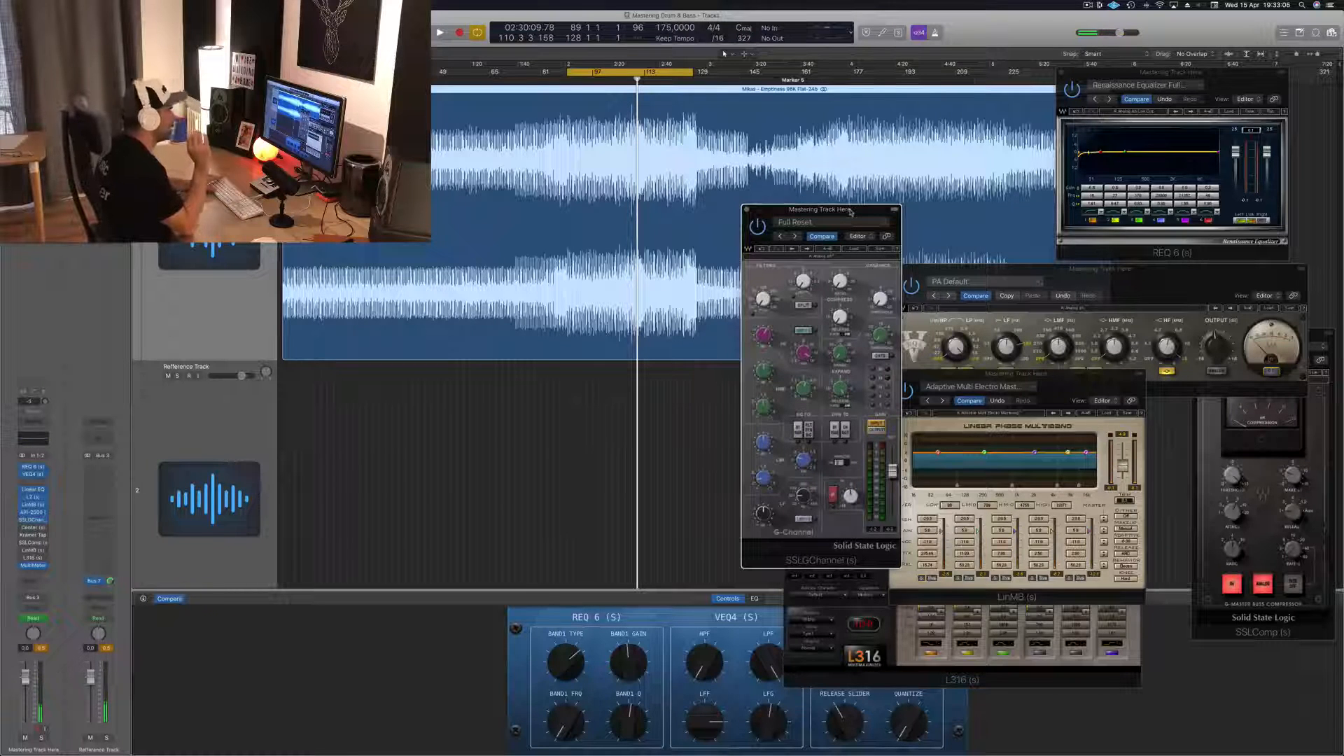
left_click_drag(851, 212, 845, 209)
Step: Audition the looped section through the SSLGChannel, stopping and restarting playback once
key("space")
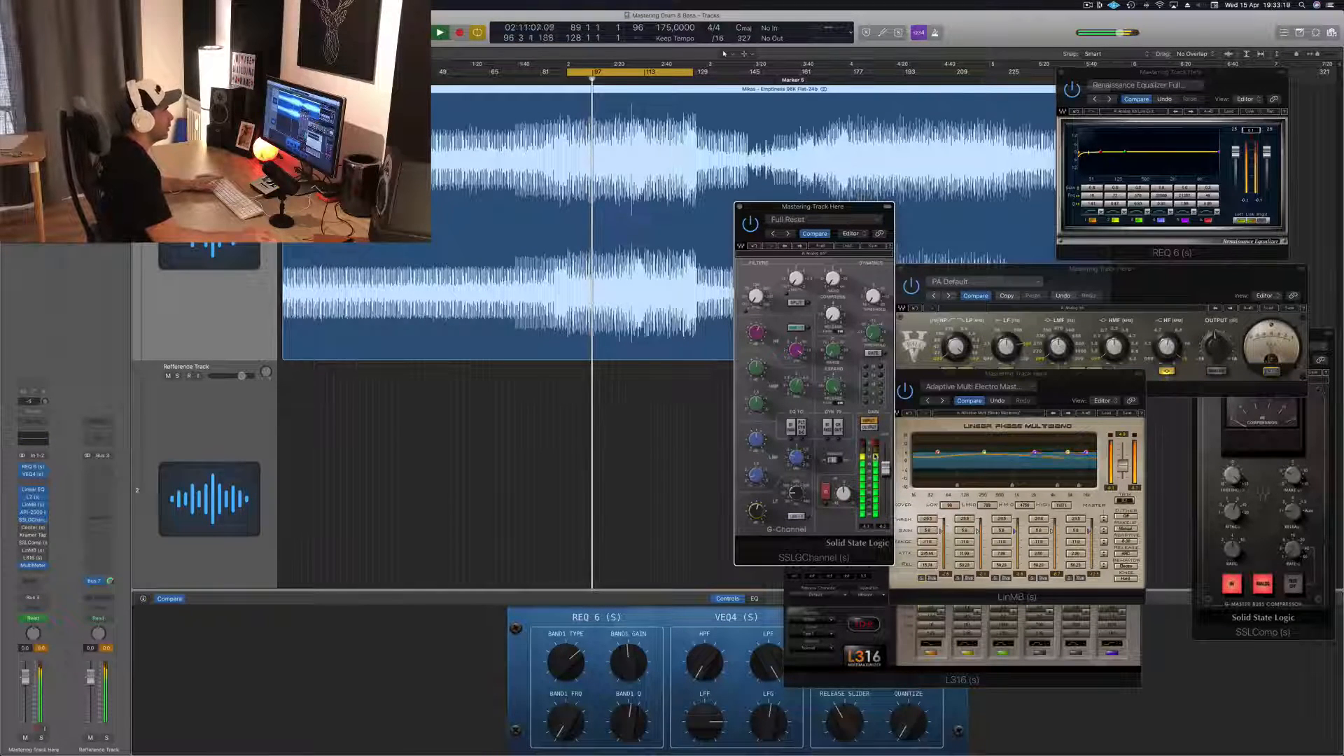
key("space")
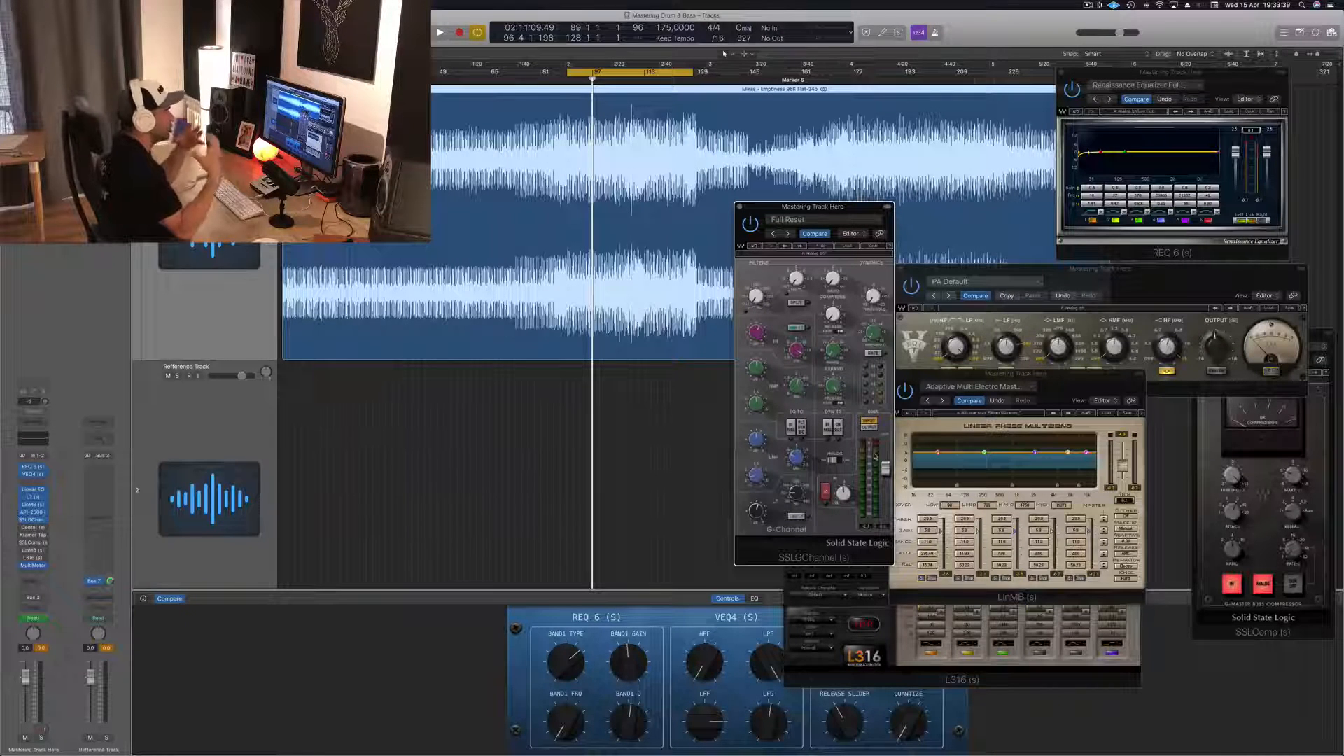
key("space")
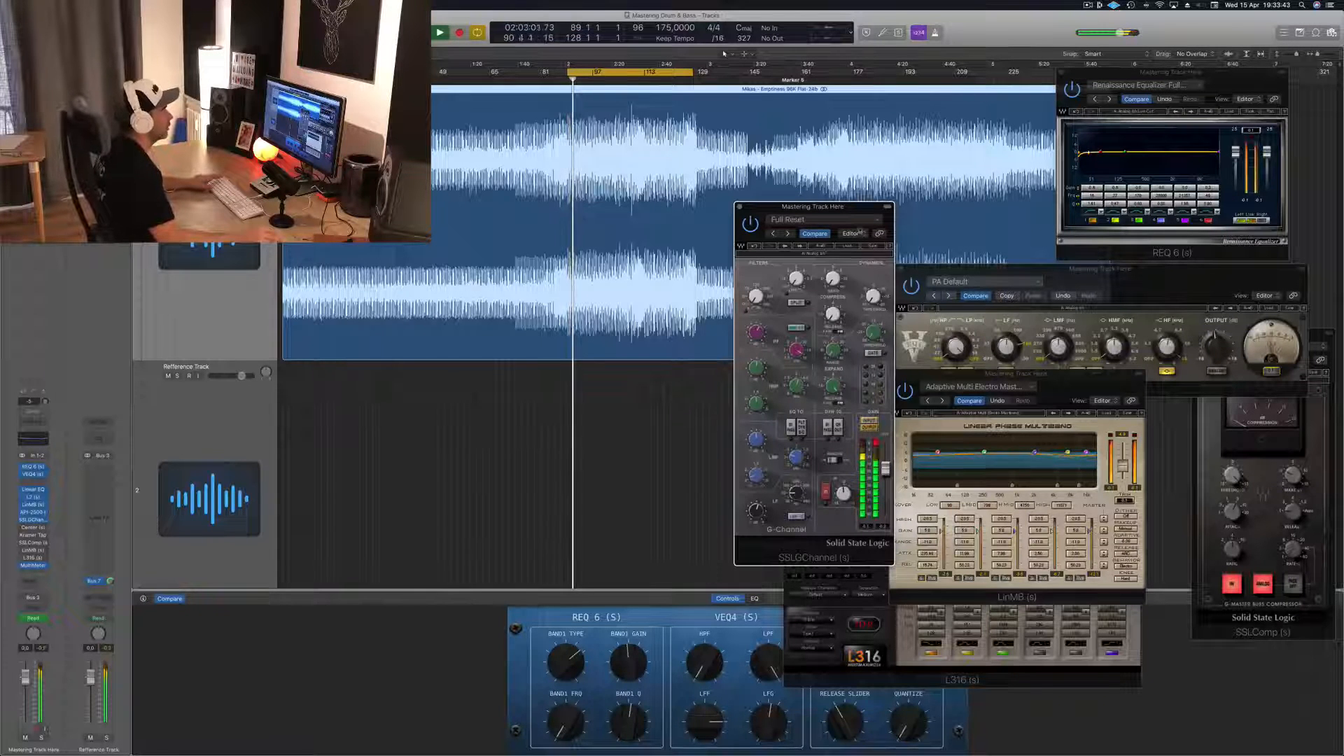
Step: Compare the SSLGChannel bypassed and enabled, shift LinMB slightly aside, and leave the enabled channel strip in front of it
left_click_drag(831, 216, 945, 270)
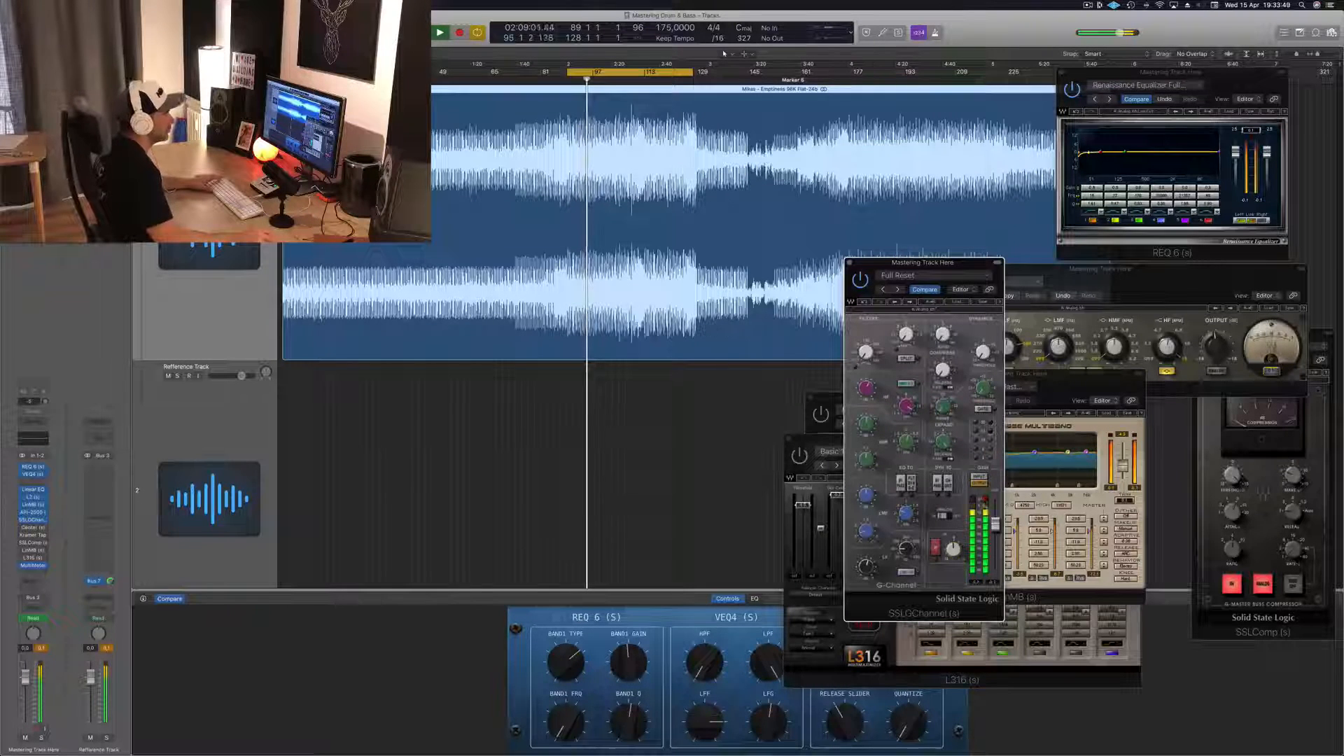
left_click_drag(952, 273, 1268, 314)
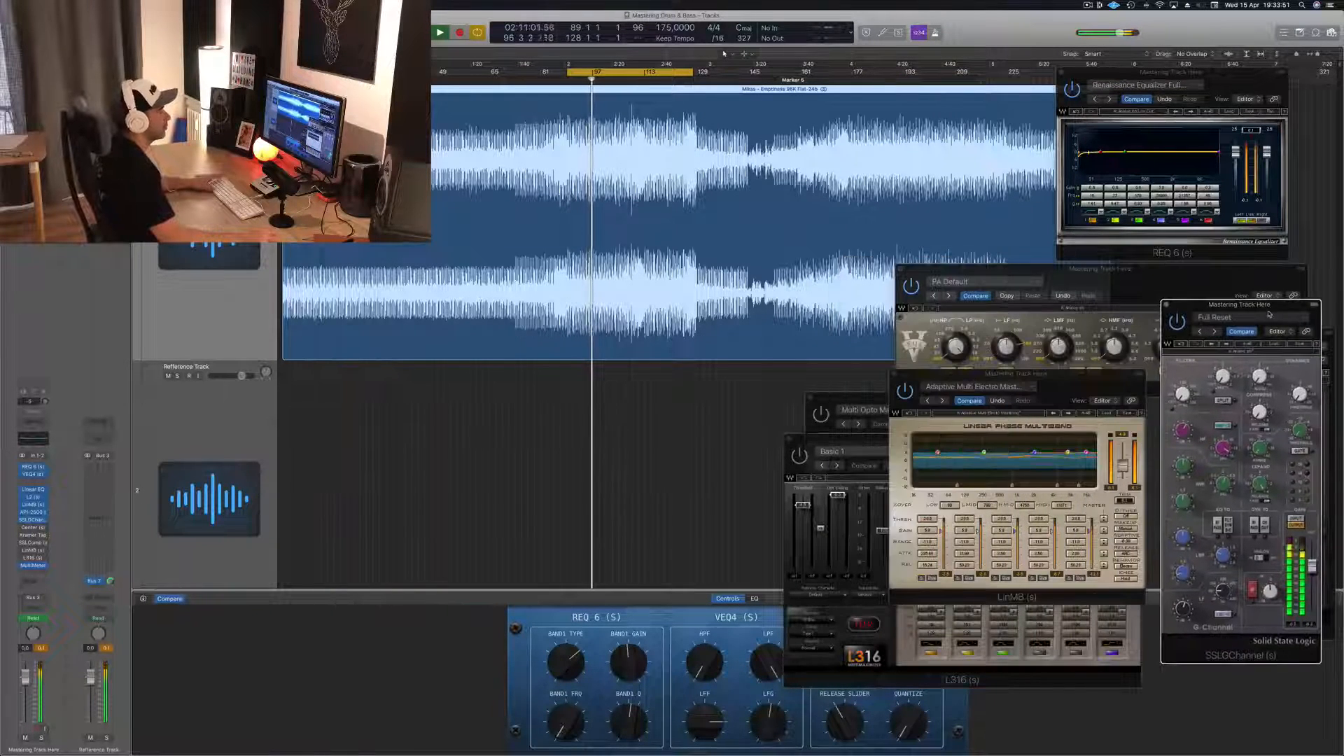
left_click_drag(1069, 385, 1037, 386)
left_click(1178, 325)
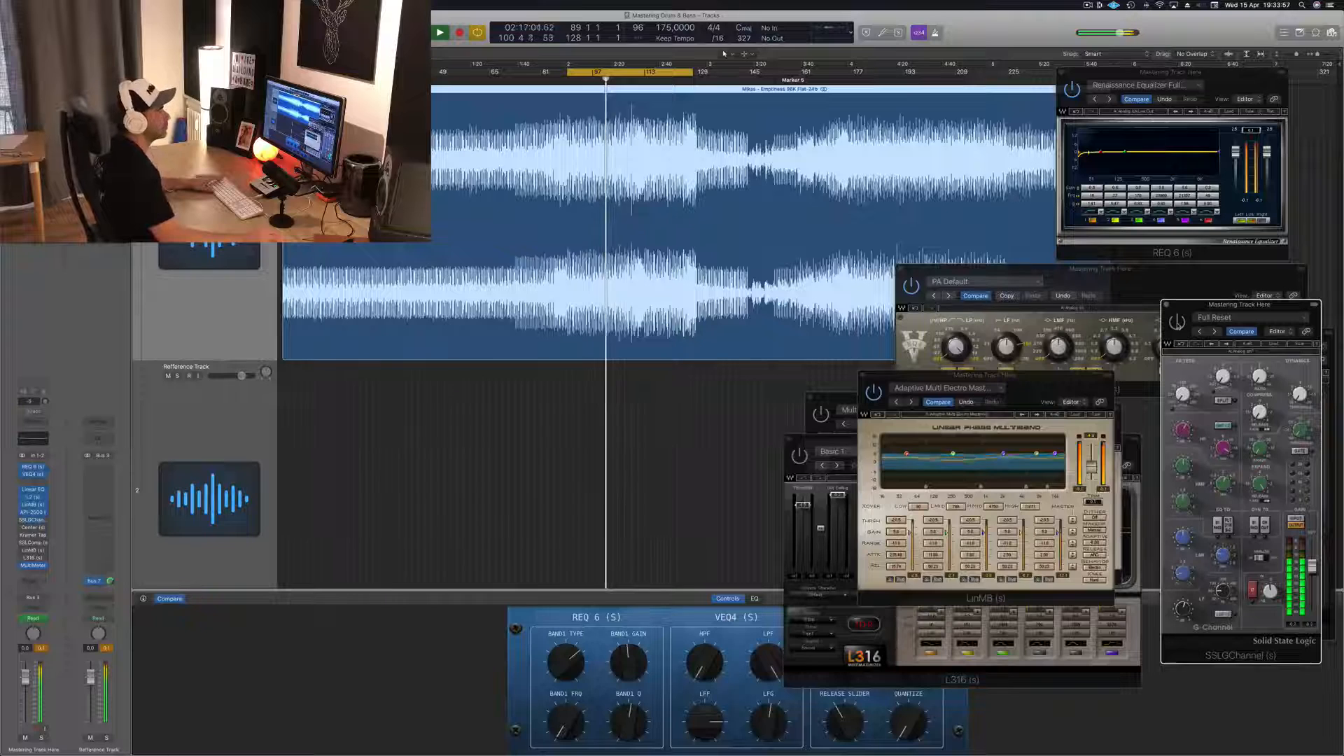
left_click_drag(1183, 314, 924, 282)
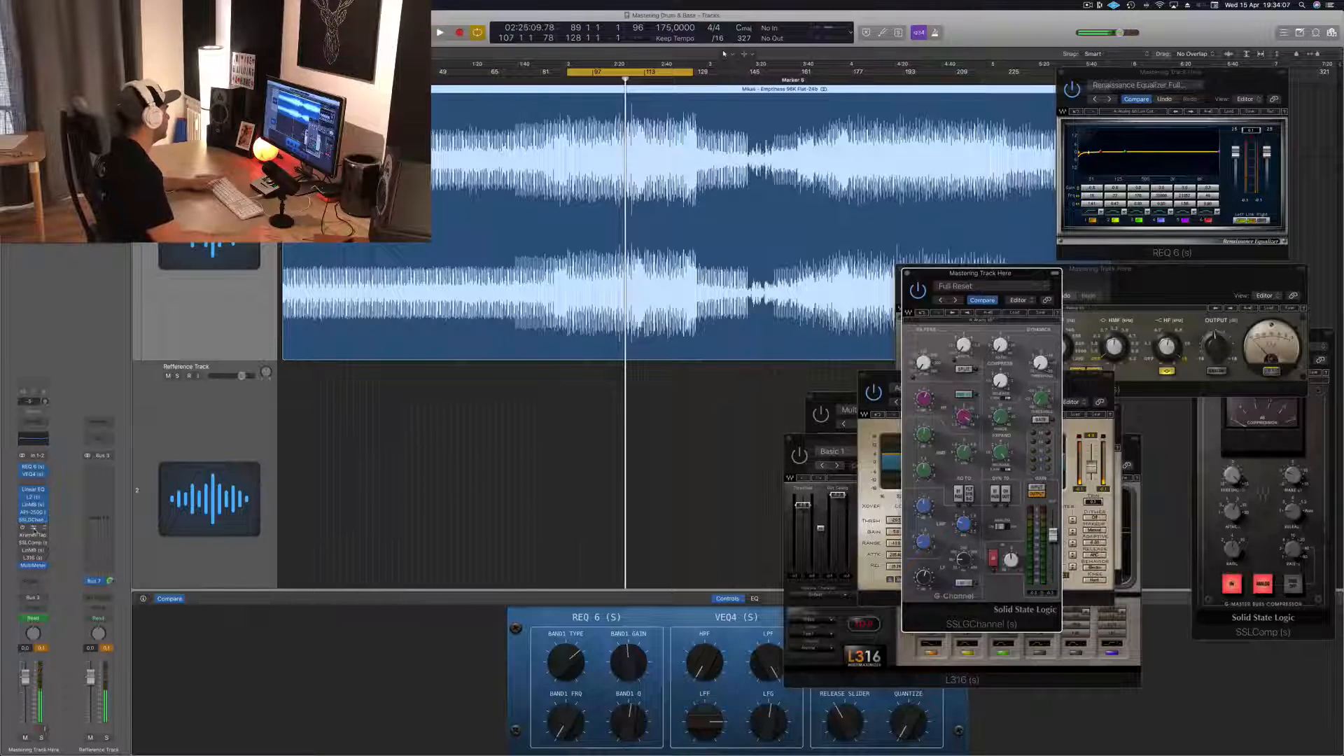
Step: Open the Center plug-in, bring its window fully into view, audition it on the loop, switch it on, and close it
left_click(33, 527)
left_click_drag(162, 23, 926, 303)
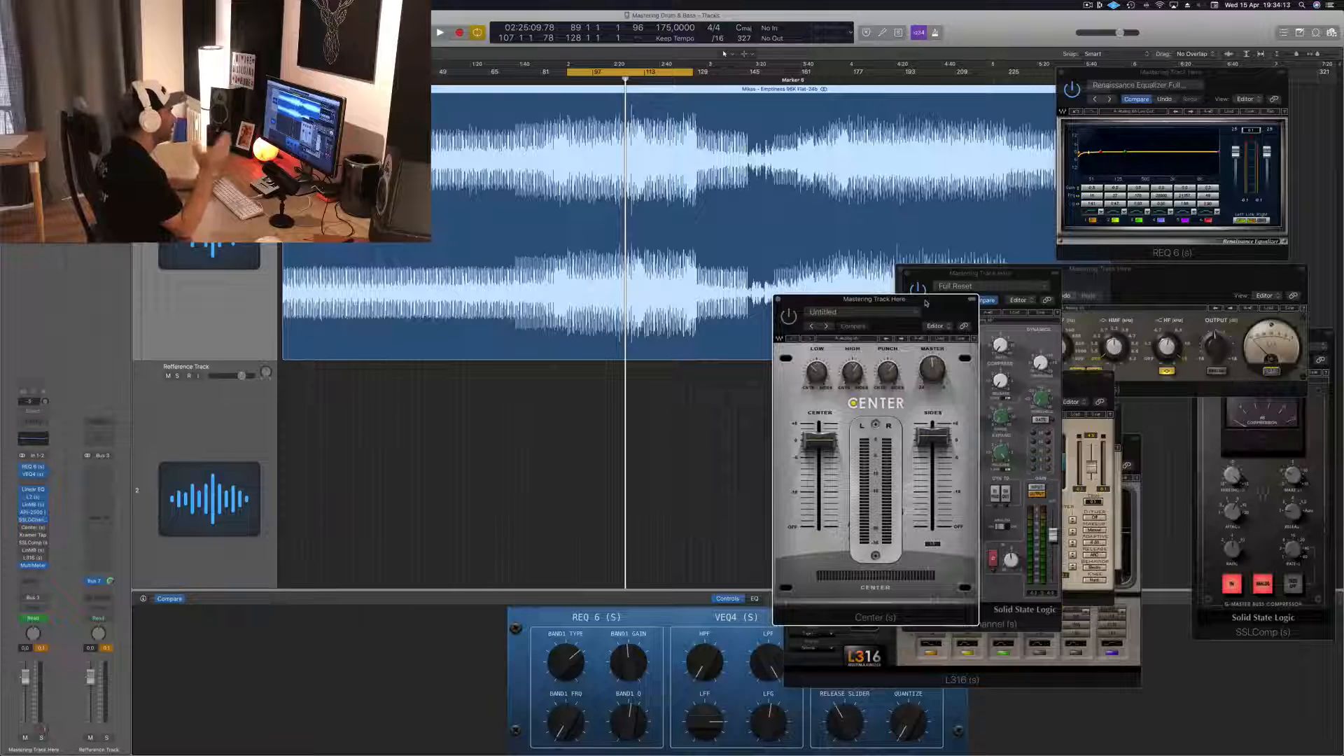
key("space")
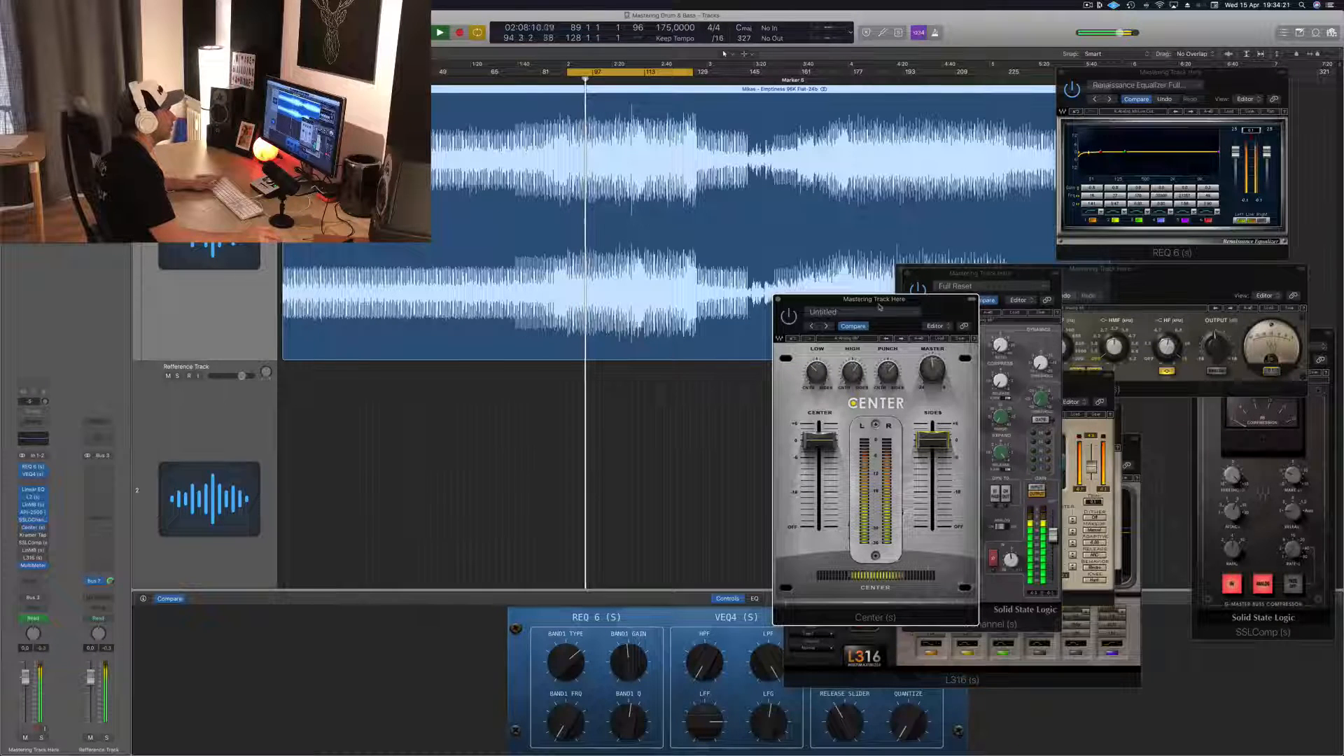
left_click_drag(875, 299, 858, 294)
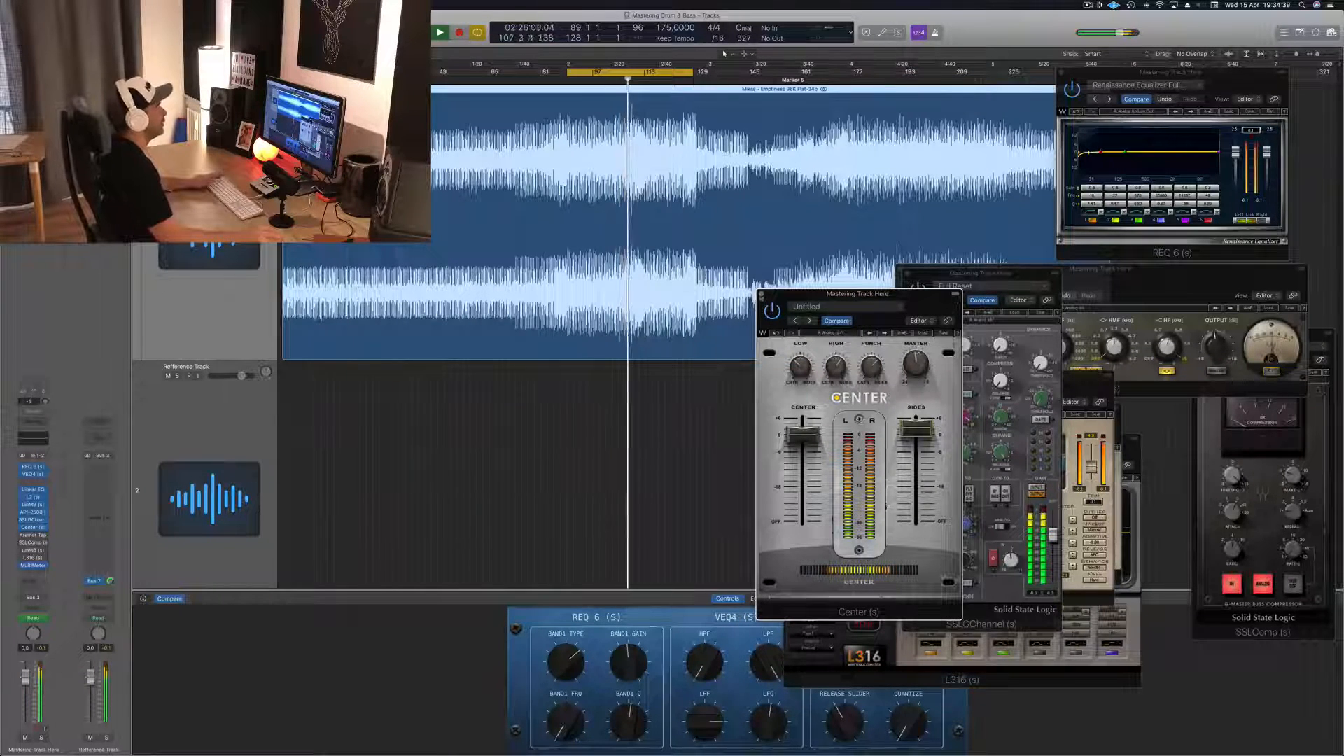
left_click(761, 294)
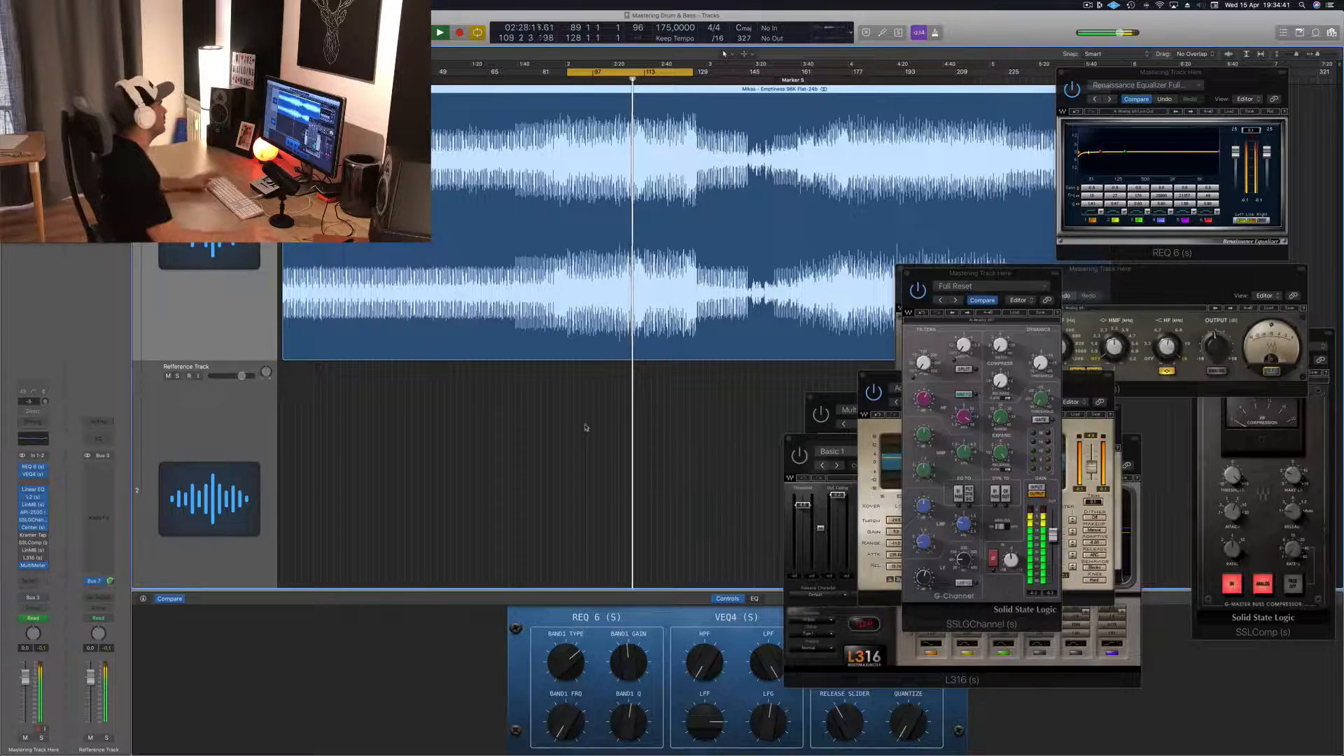
Step: Stop playback, open Kramer Tape in front of the SSLGChannel, resume the loop, enable the tape plug-in, and restart playback
key("space")
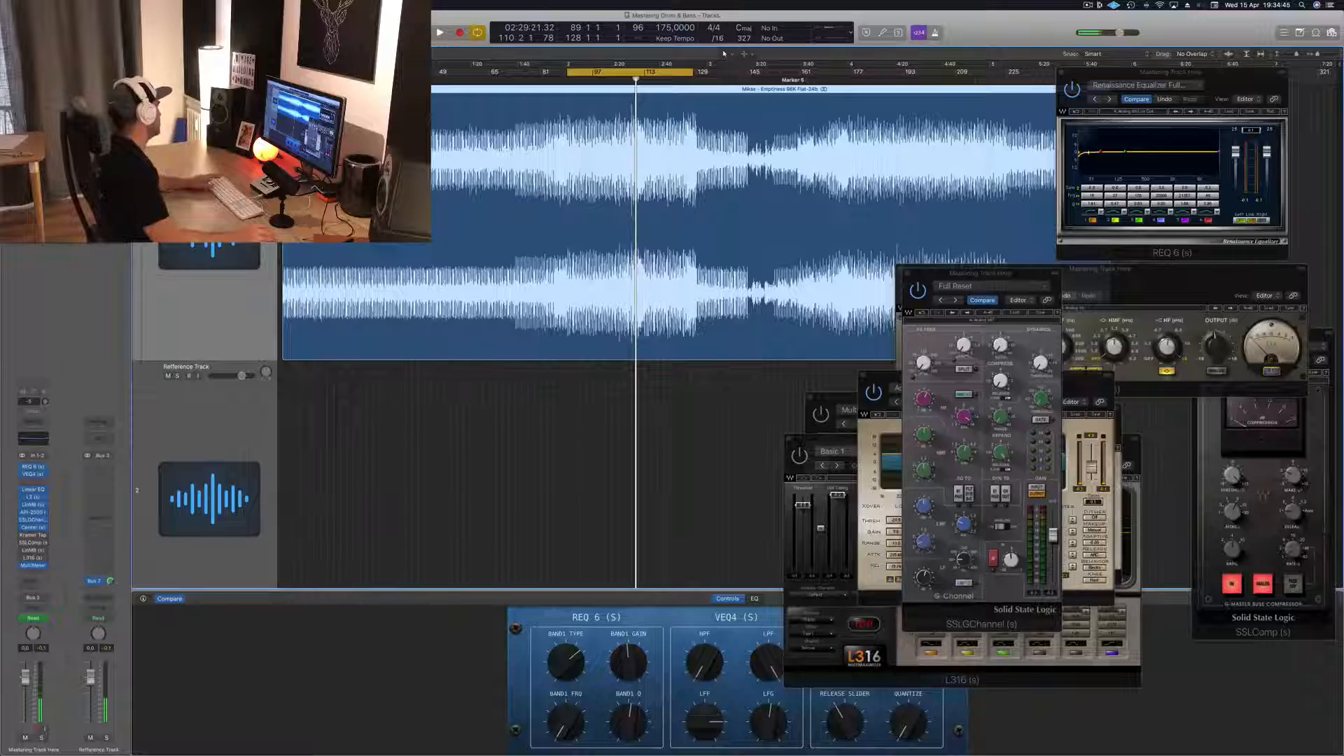
left_click(33, 537)
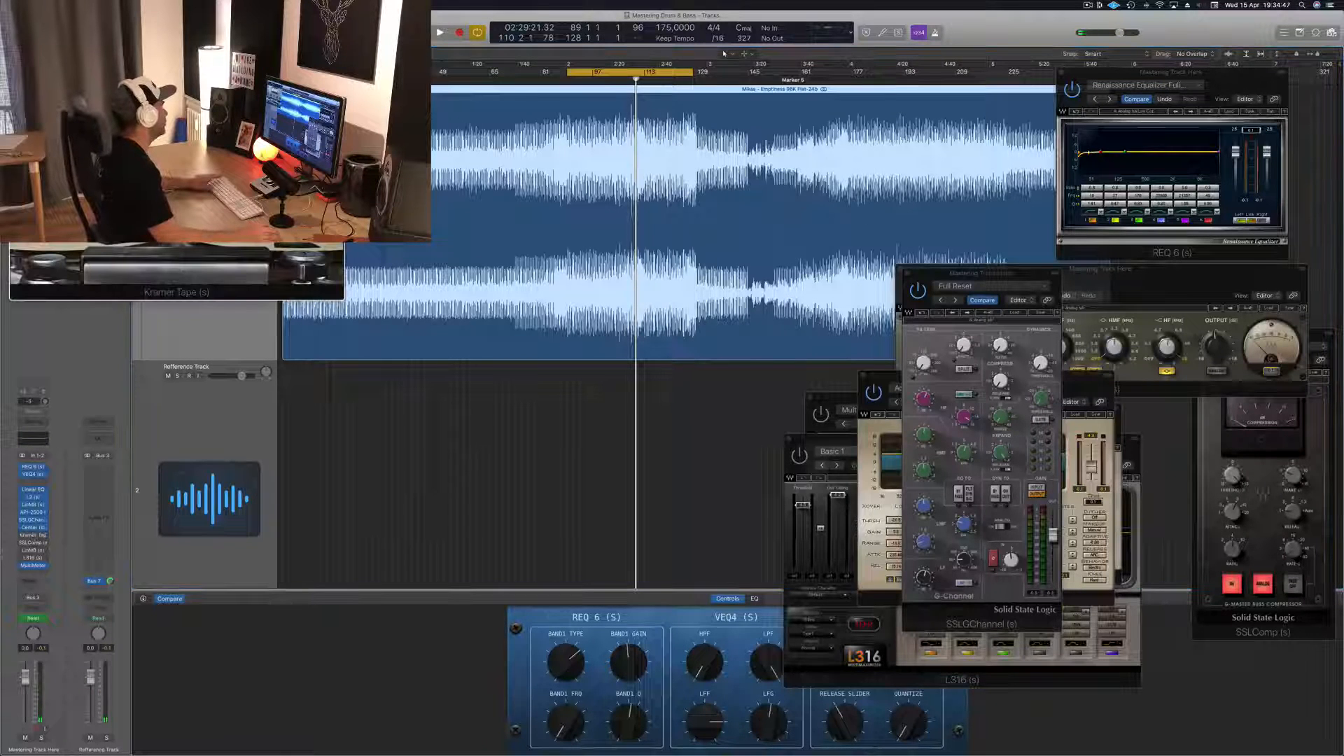
left_click_drag(175, 25, 966, 297)
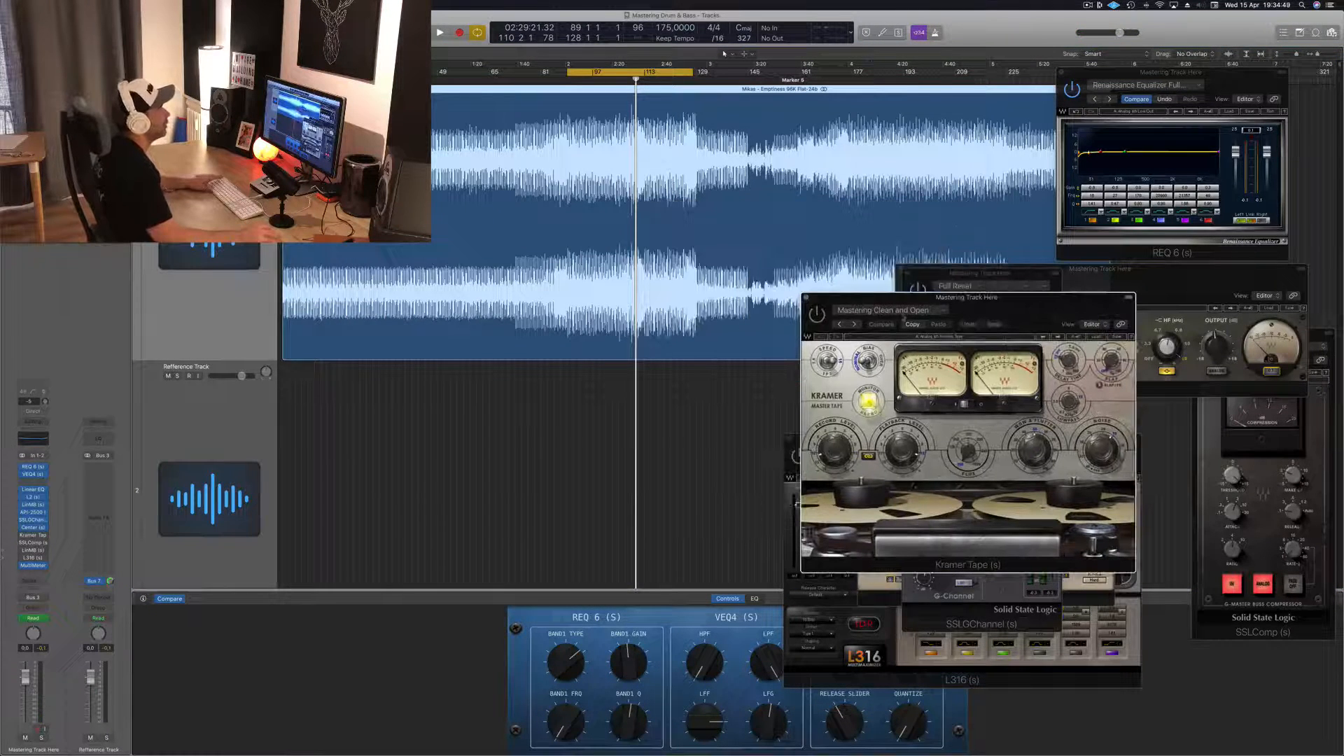
key("space")
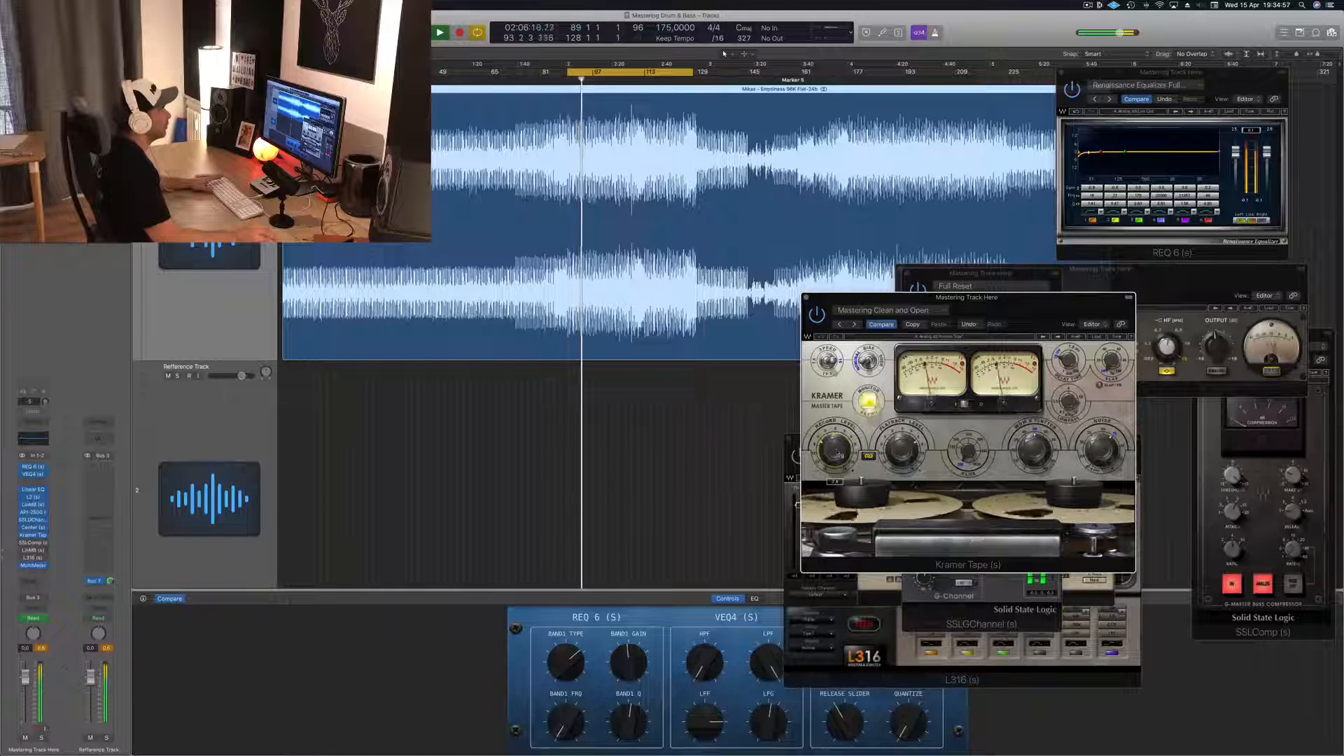
left_click_drag(1043, 318, 1027, 321)
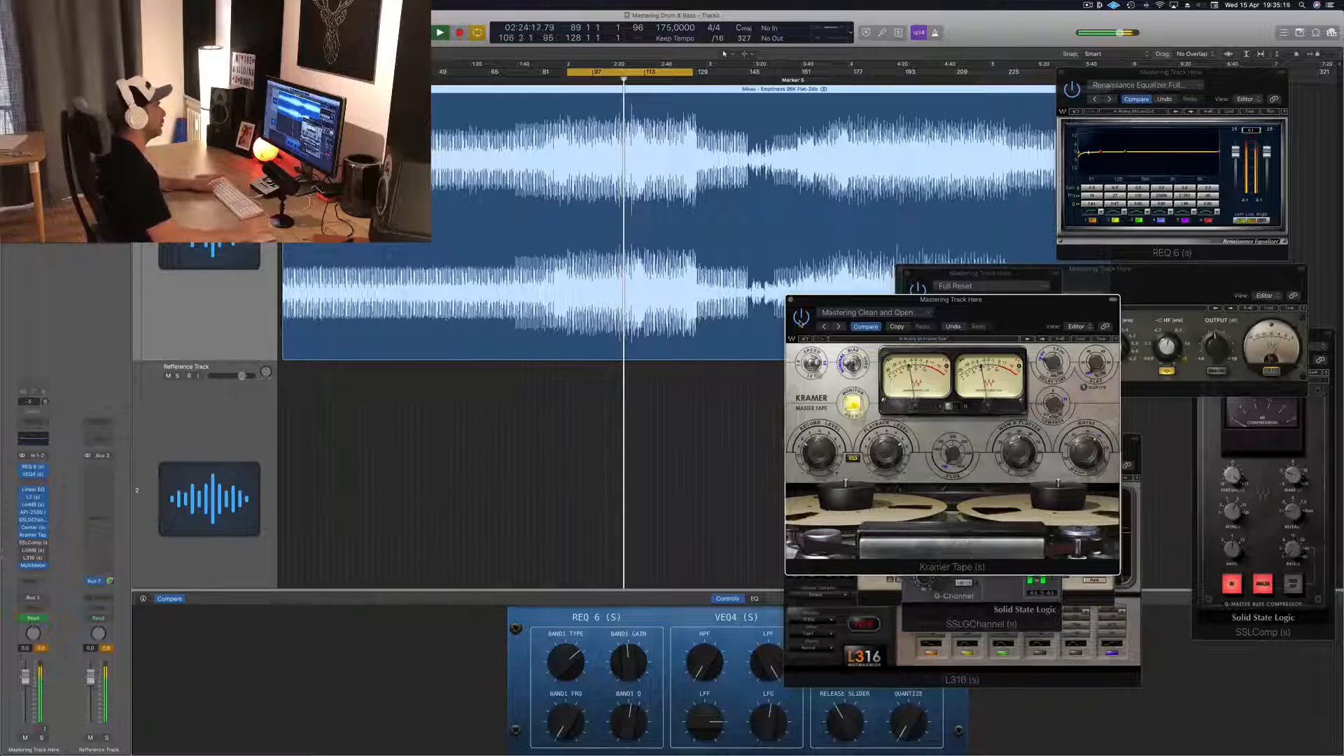
left_click_drag(980, 303, 1101, 315)
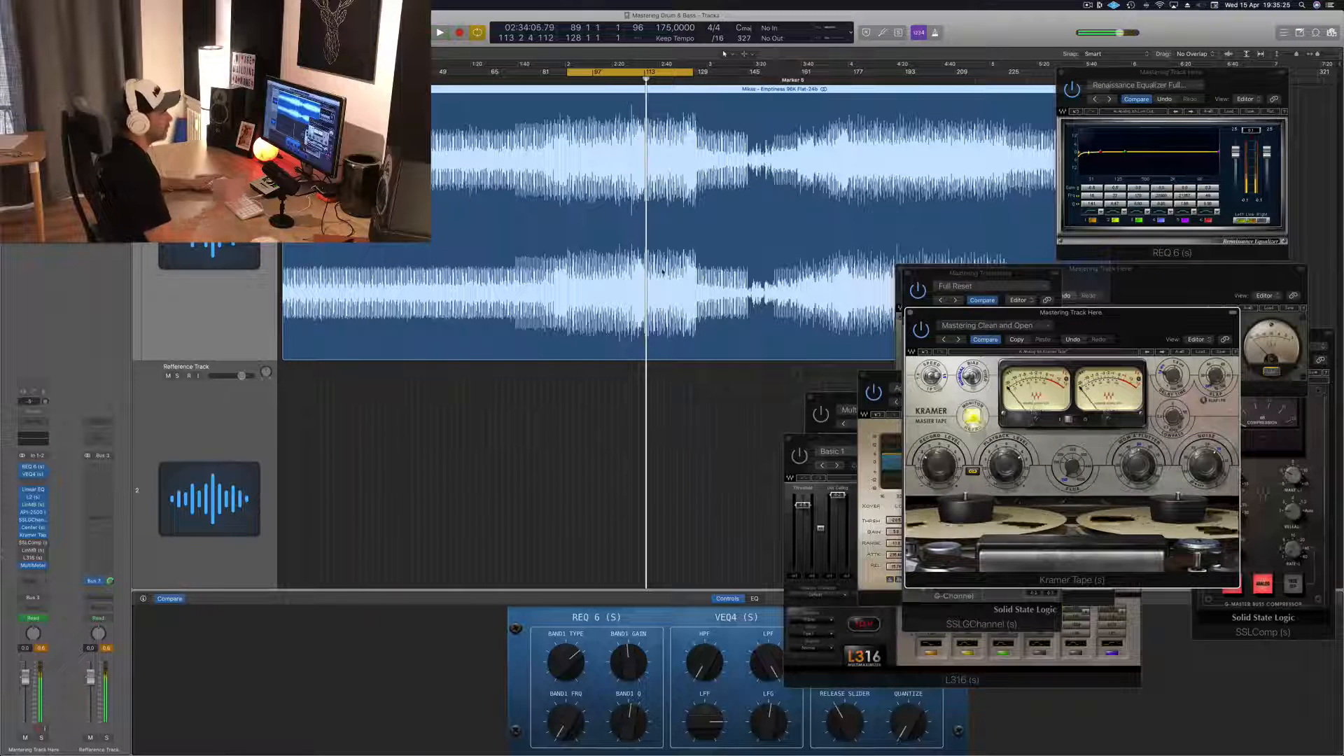
key("space")
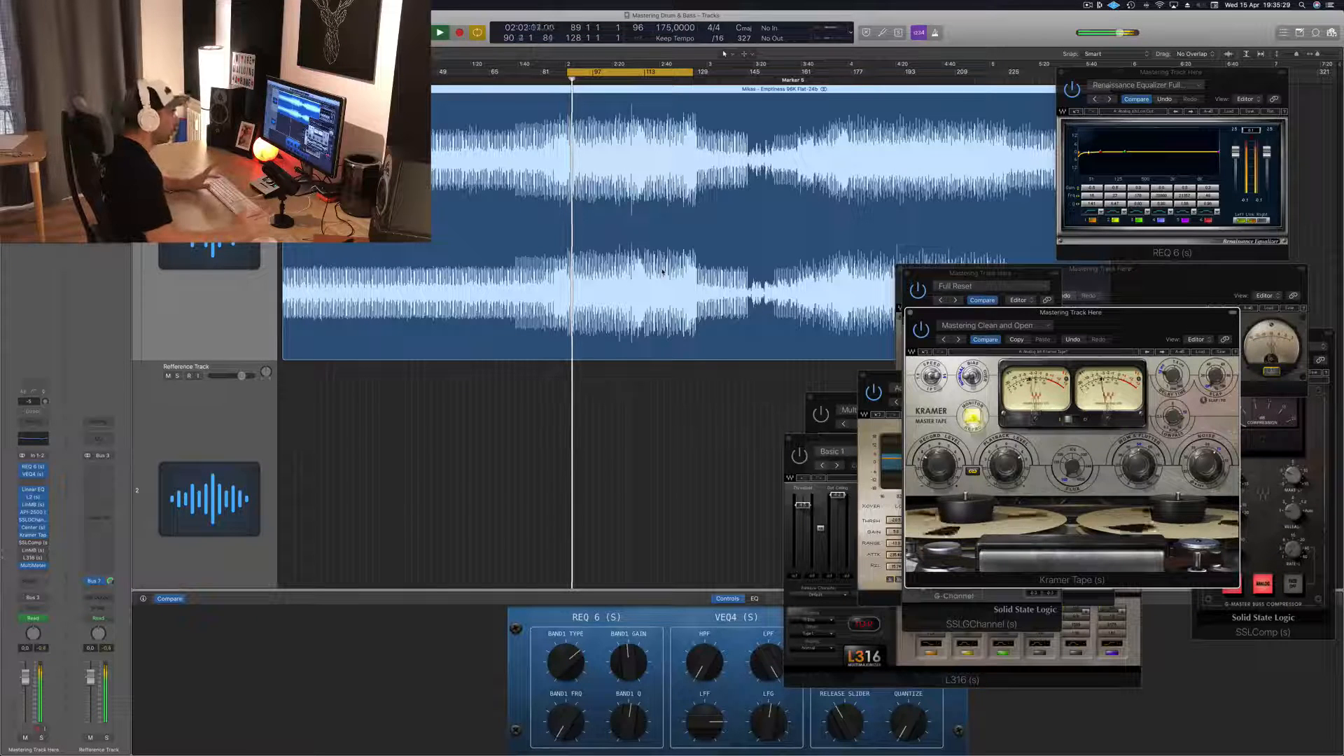
Step: Open the SSLComp, place its window beside Kramer Tape, and open the MultiMeter analyzer
left_click(33, 542)
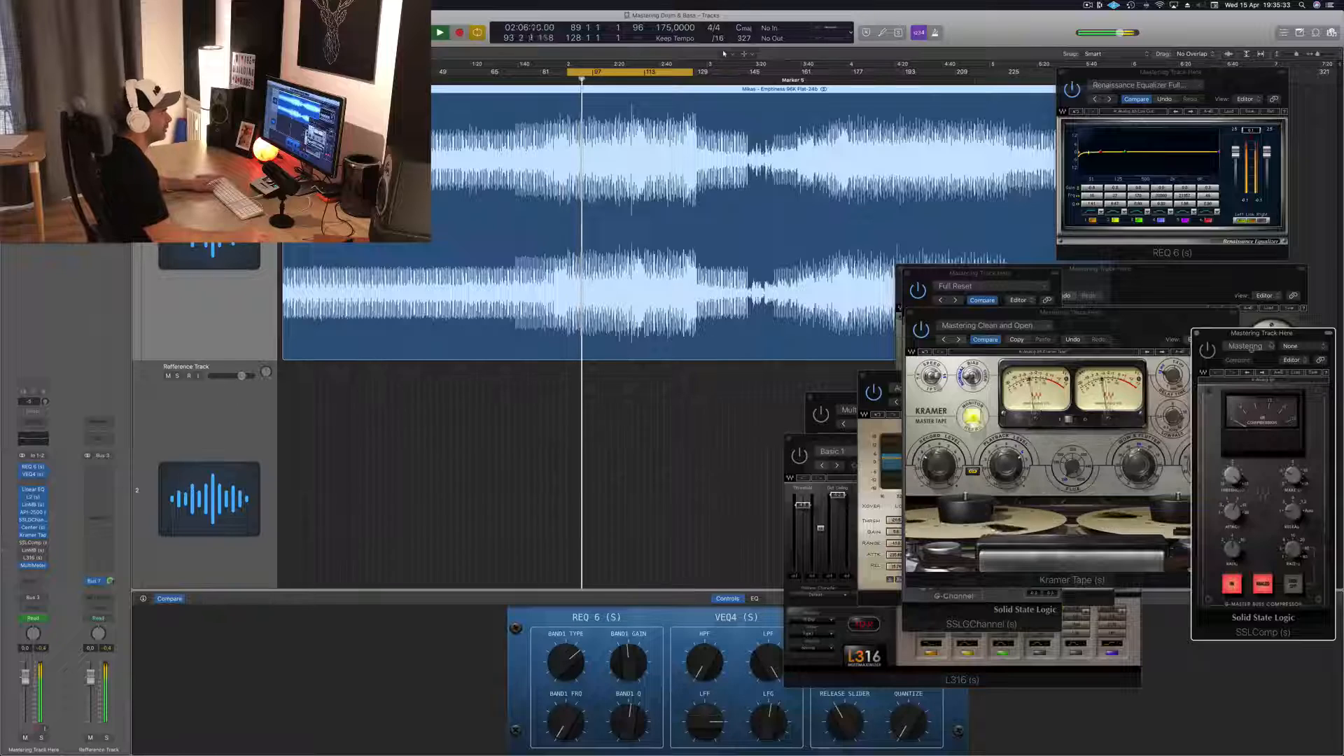
left_click_drag(1269, 336, 888, 253)
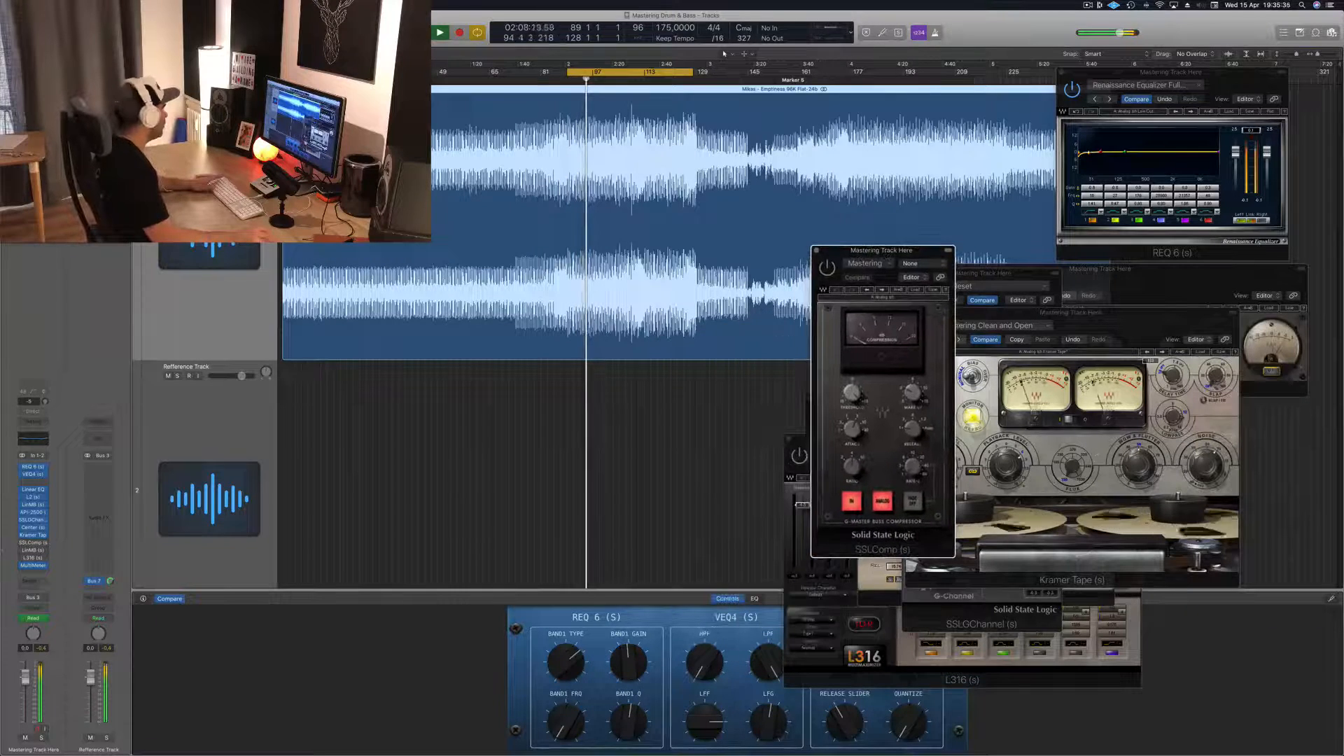
left_click(33, 565)
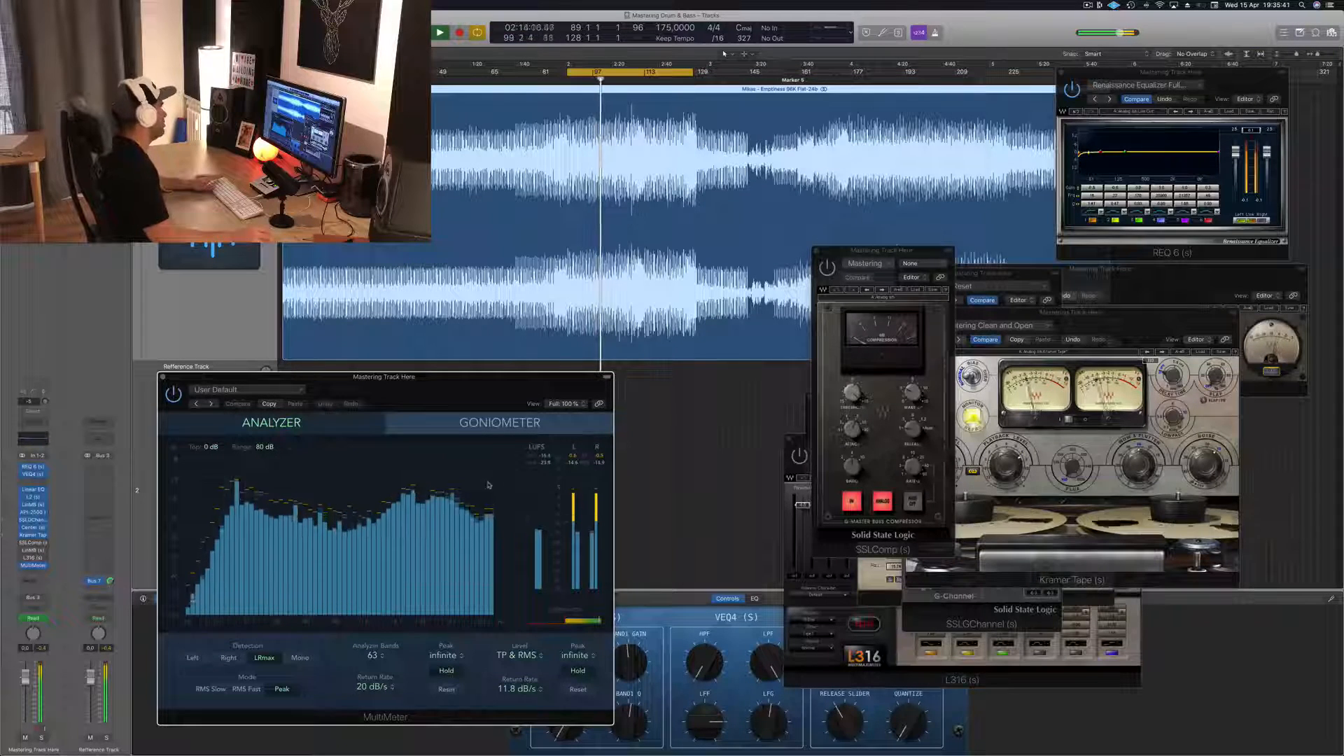
Step: Audition the loop through SSLComp with its window between MultiMeter and Kramer Tape, enable the compressor, and close its window
left_click(907, 255)
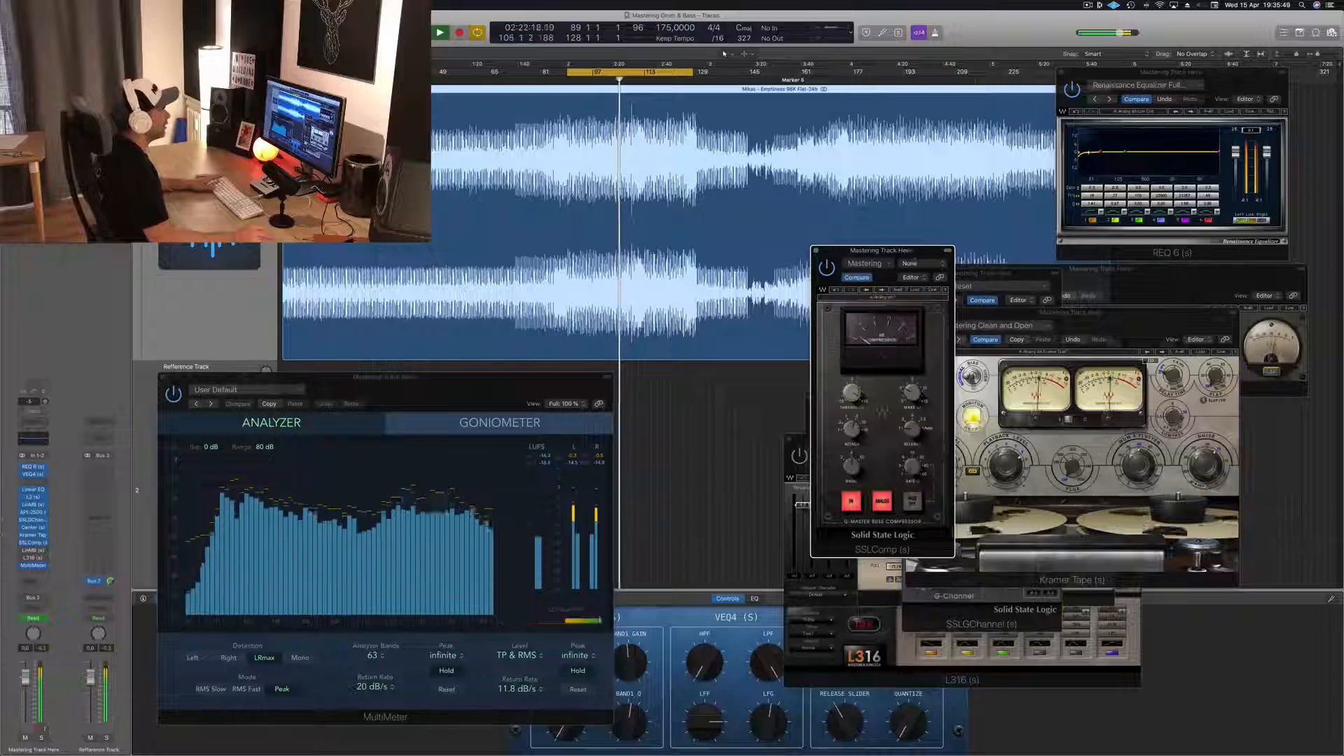
left_click_drag(915, 254, 881, 372)
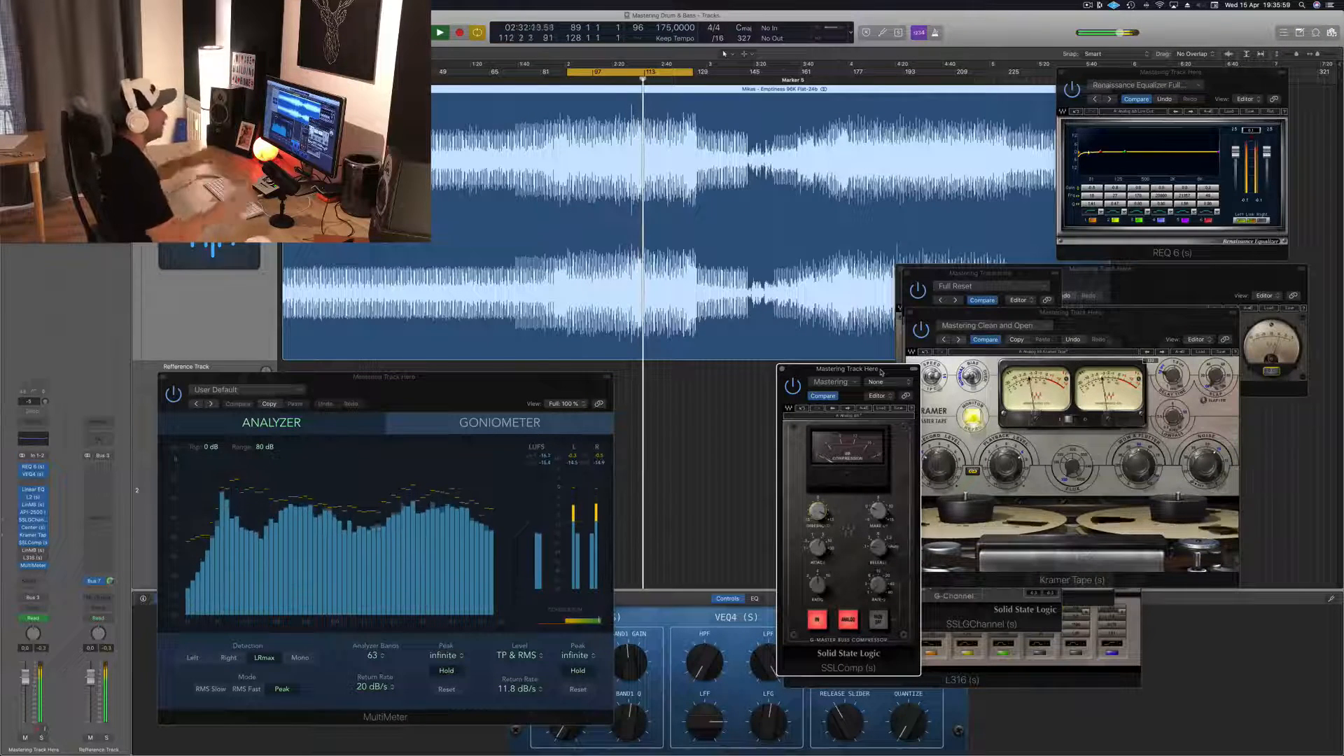
left_click_drag(881, 372, 866, 372)
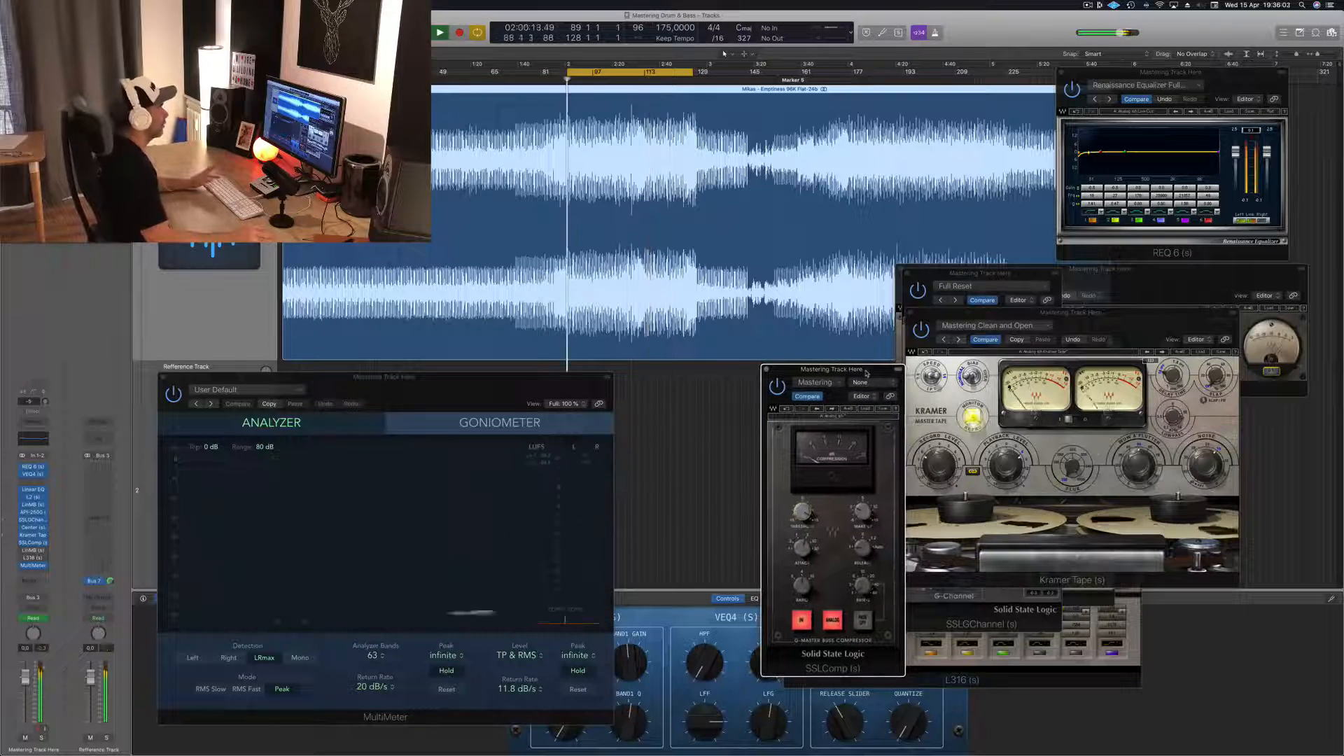
left_click_drag(511, 388, 556, 387)
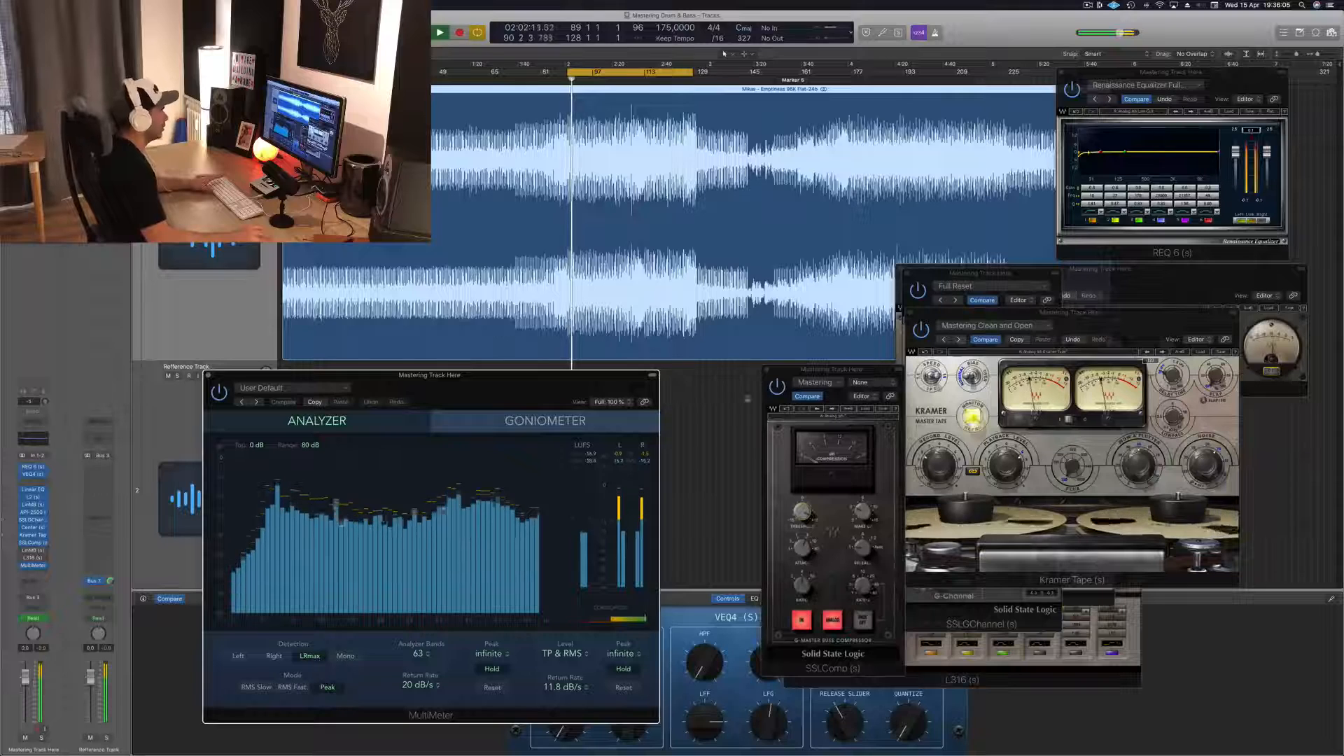
left_click(778, 389)
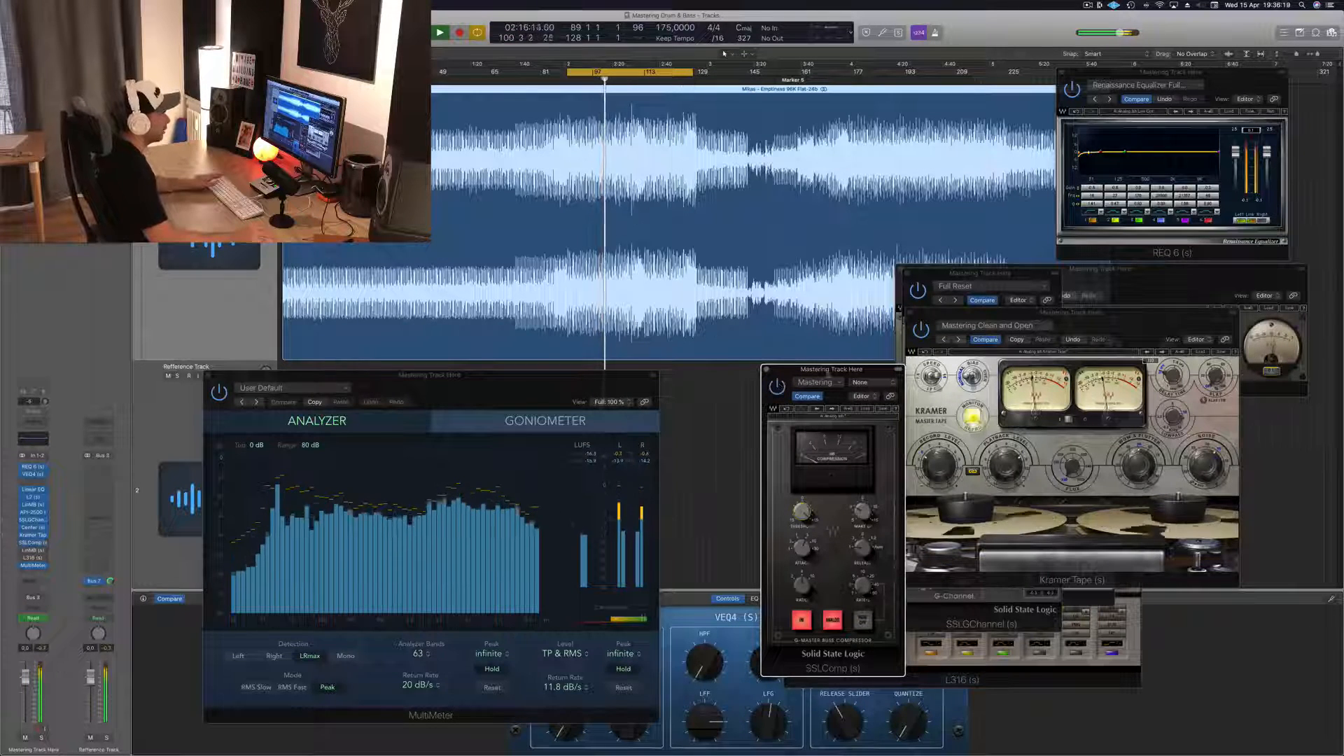
left_click(33, 542)
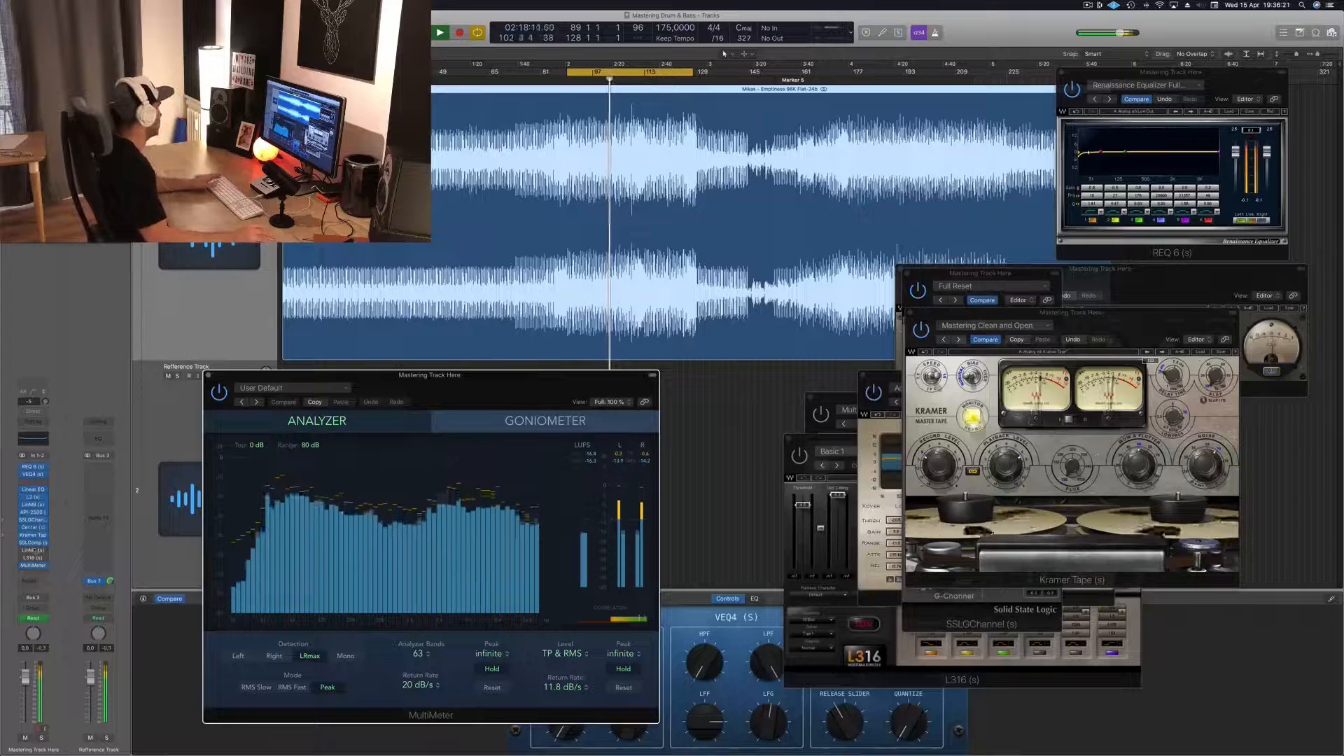
Step: Open LinMB, position its window between MultiMeter and Kramer Tape, and resume loop playback
left_click(33, 550)
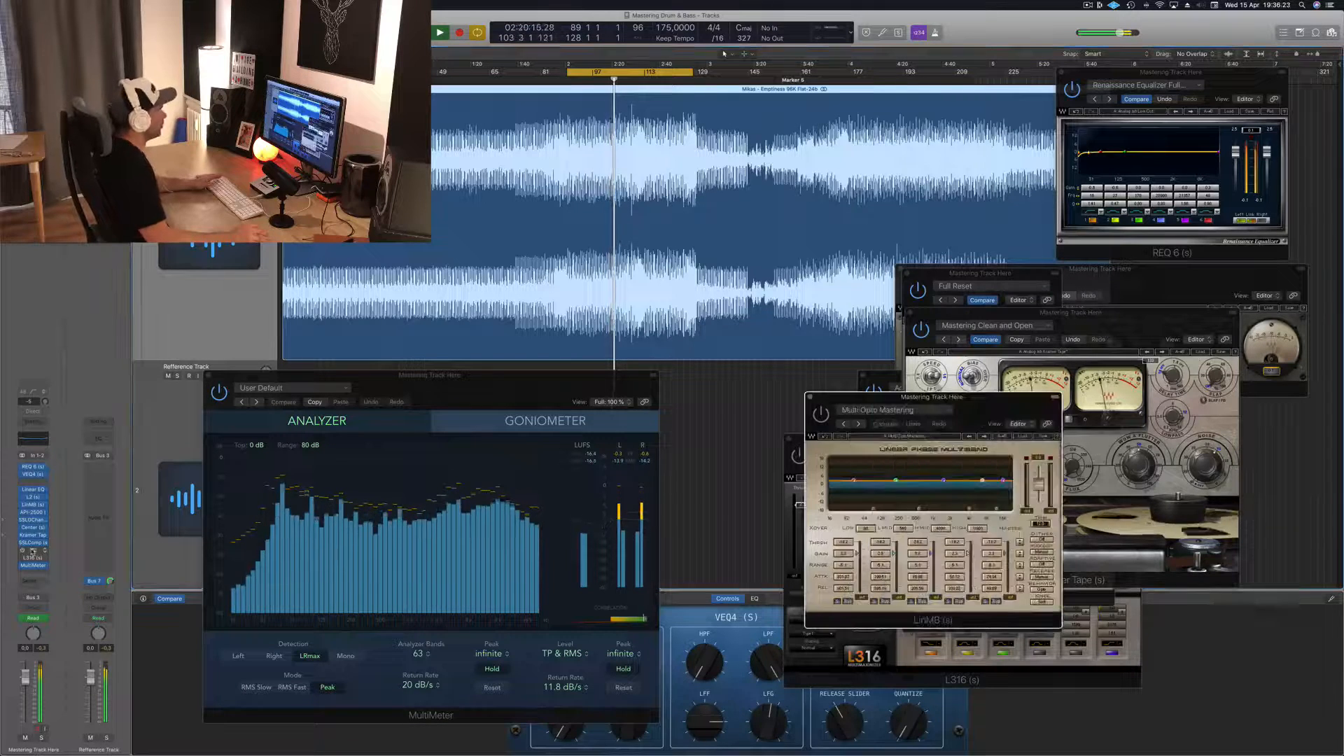
left_click_drag(996, 406, 937, 327)
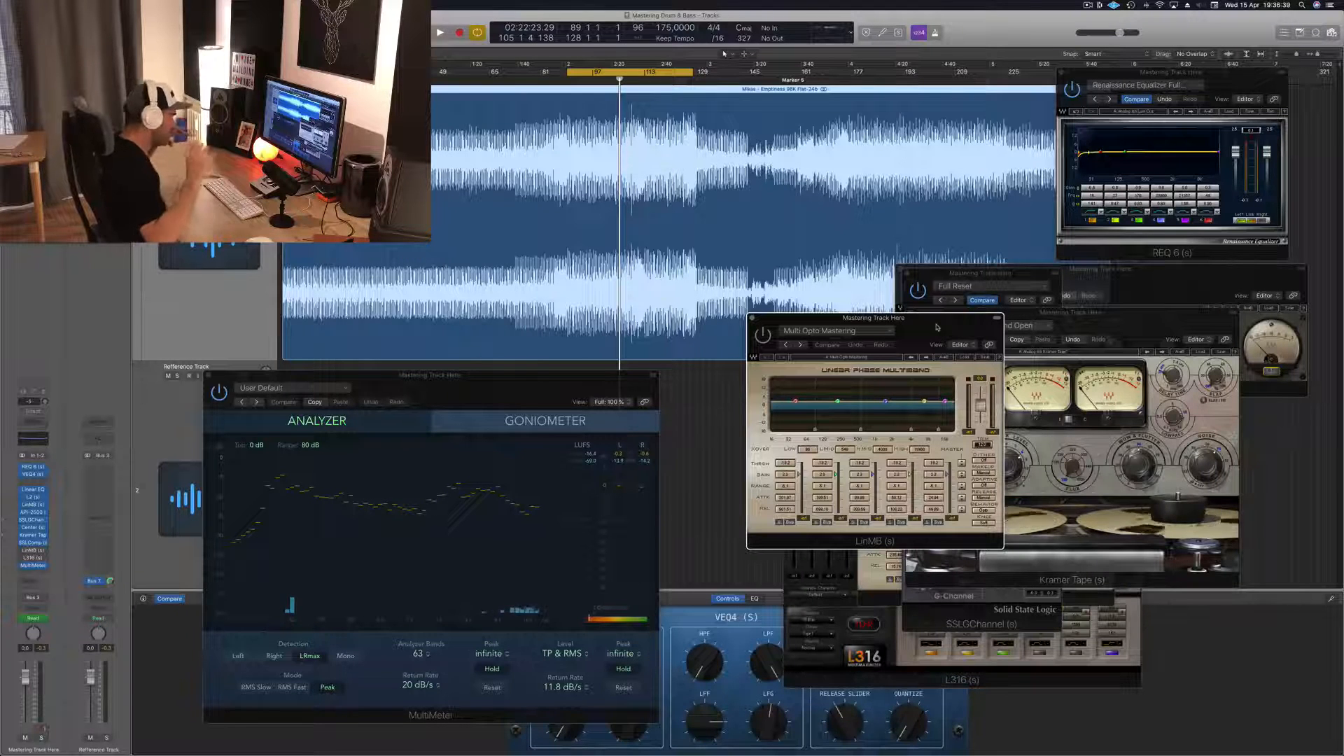
left_click_drag(937, 326, 1023, 352)
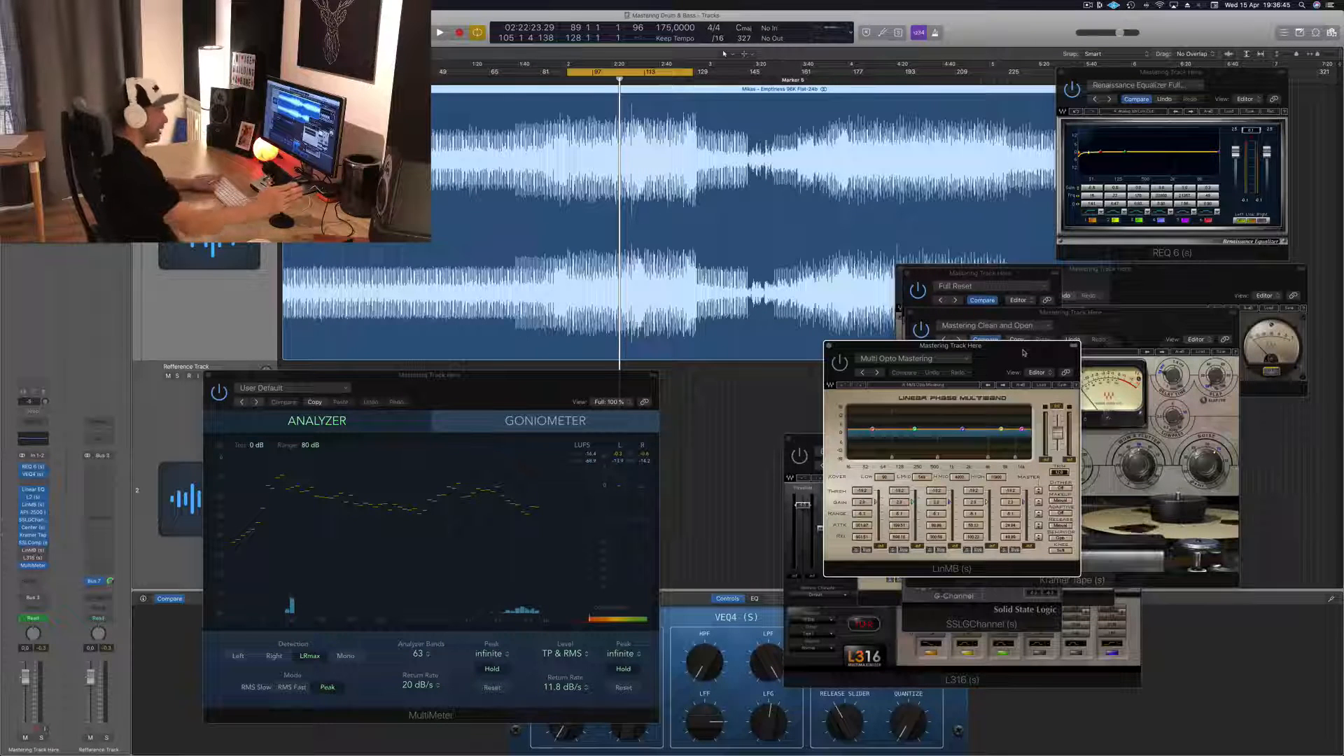
left_click_drag(1024, 352, 968, 363)
key("space")
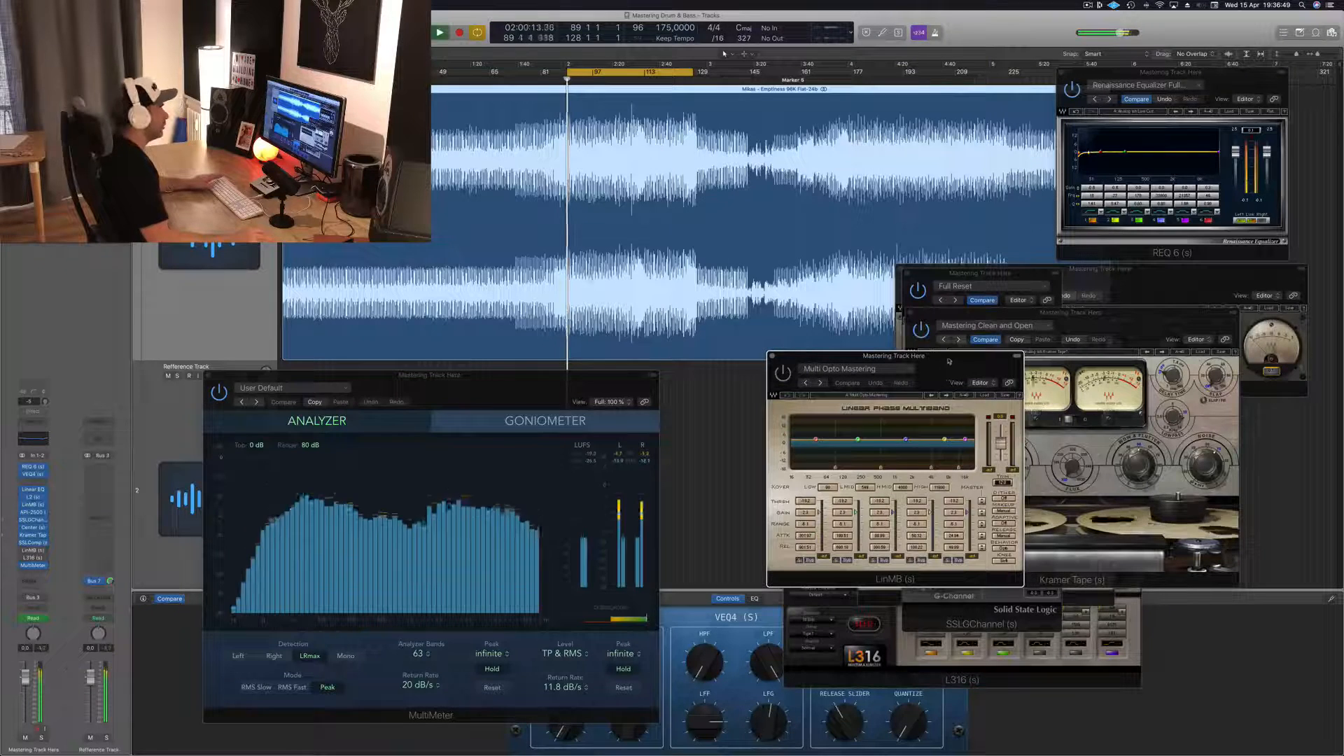
Step: Audition the loop through LinMB, move its window aside over Kramer Tape, and shift MultiMeter closer to the other plug-ins
left_click_drag(943, 362, 907, 365)
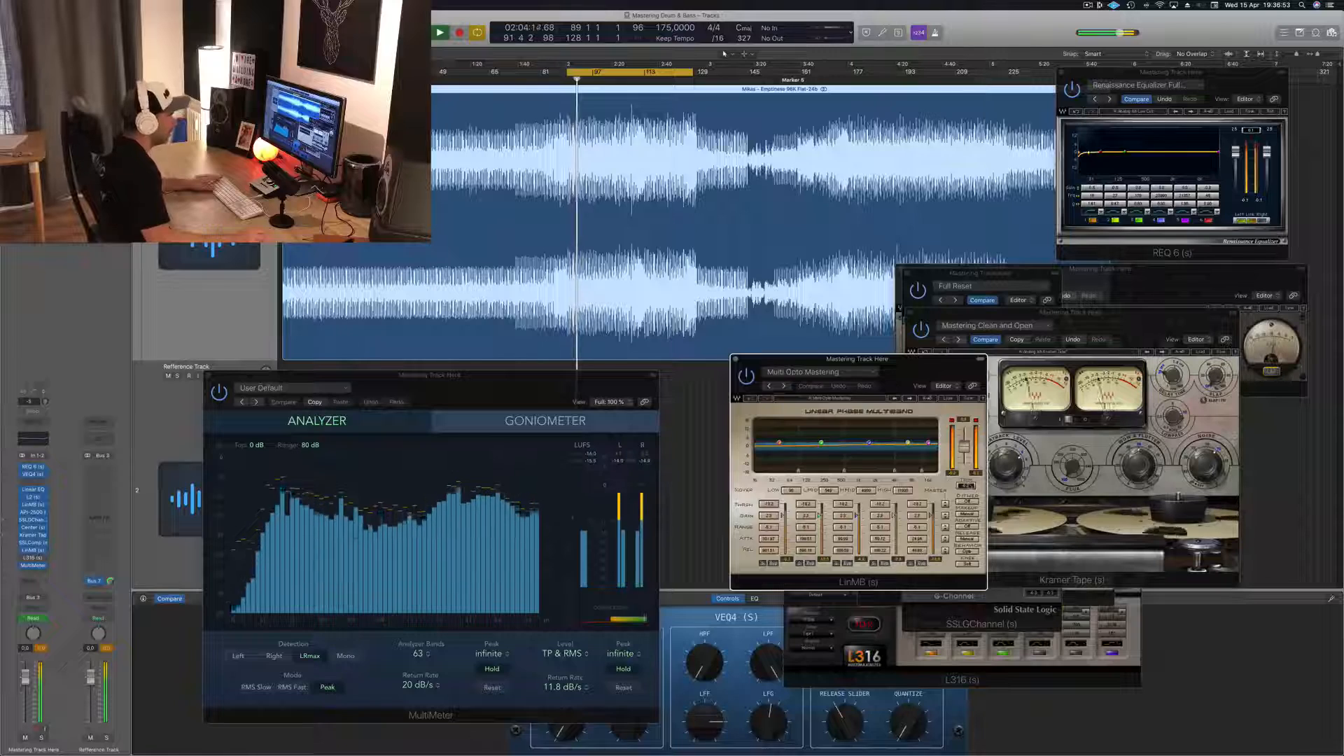
mouse_move(935, 362)
left_mouse_down()
mouse_move(898, 374)
mouse_move(921, 370)
left_mouse_up()
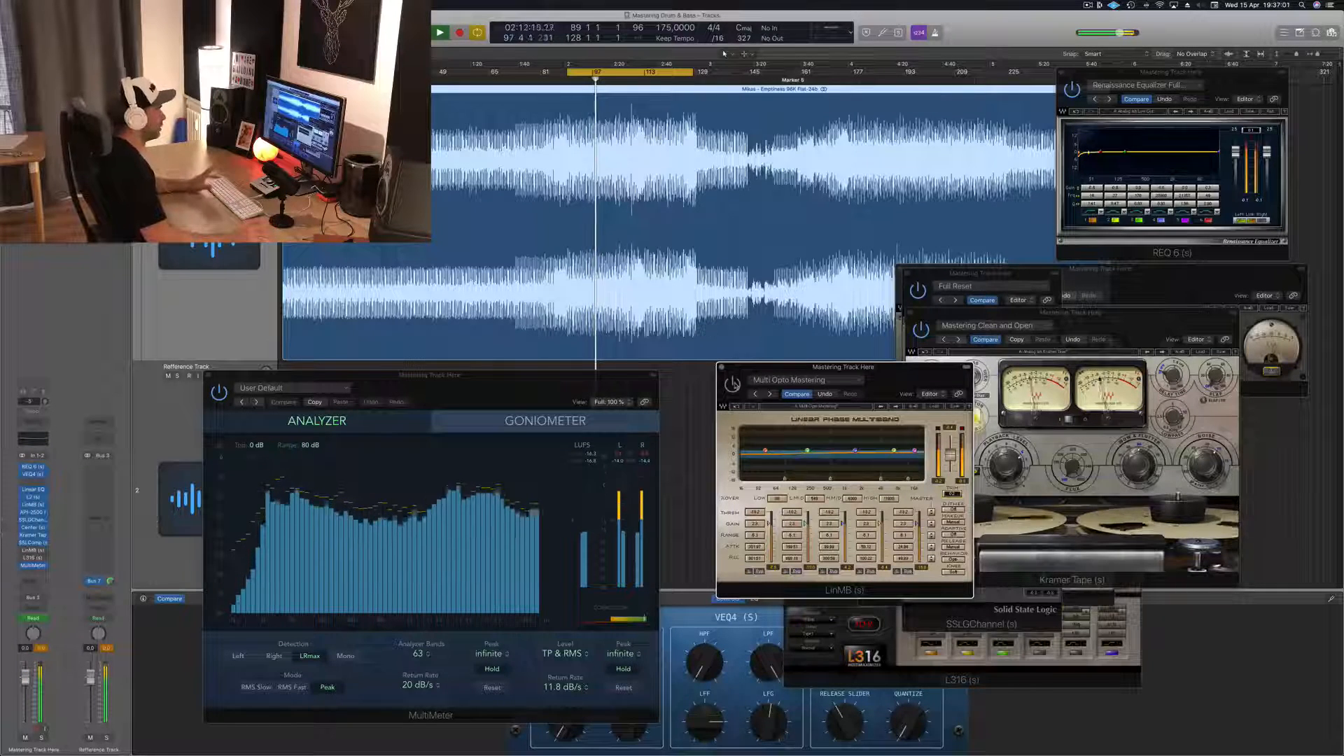
left_click_drag(904, 376, 1245, 420)
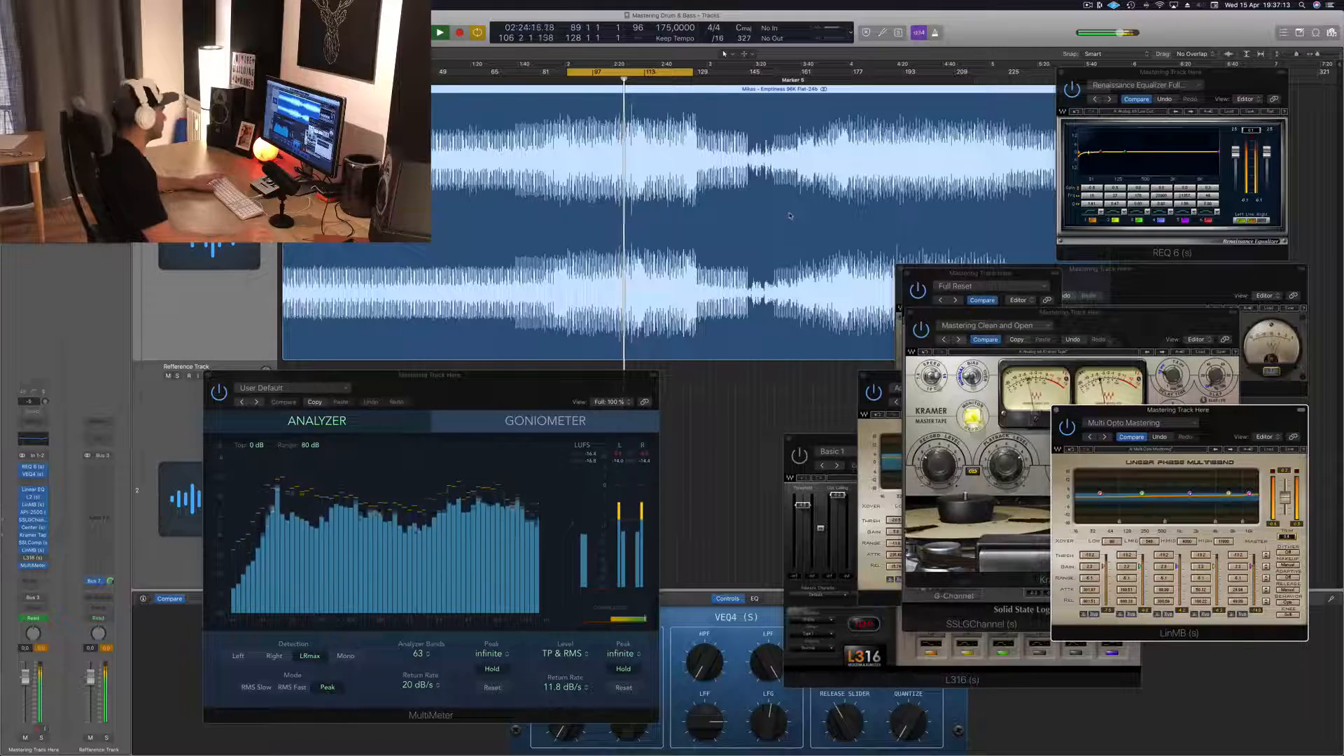
left_click_drag(482, 371, 570, 390)
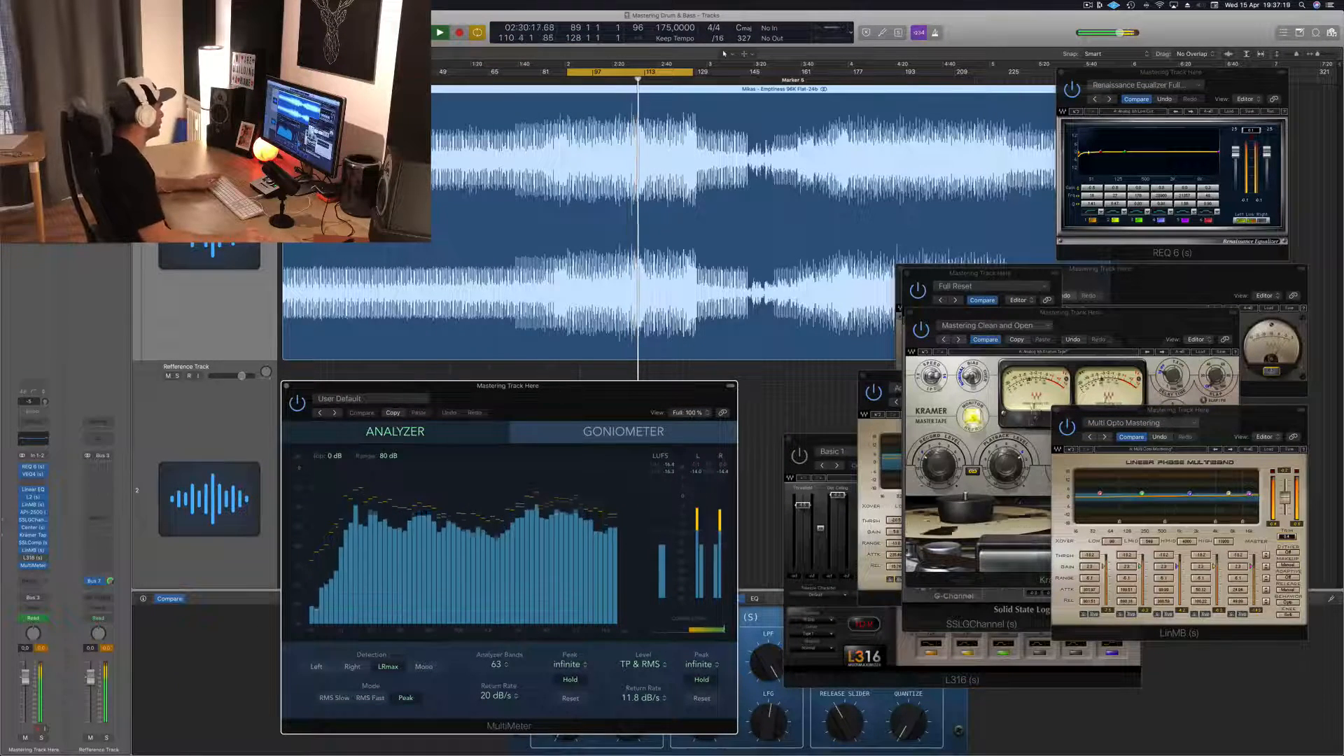
Step: Open the L316 limiter and position its window beside MultiMeter, in front of LinMB and Kramer Tape
left_click(33, 557)
left_click(32, 557)
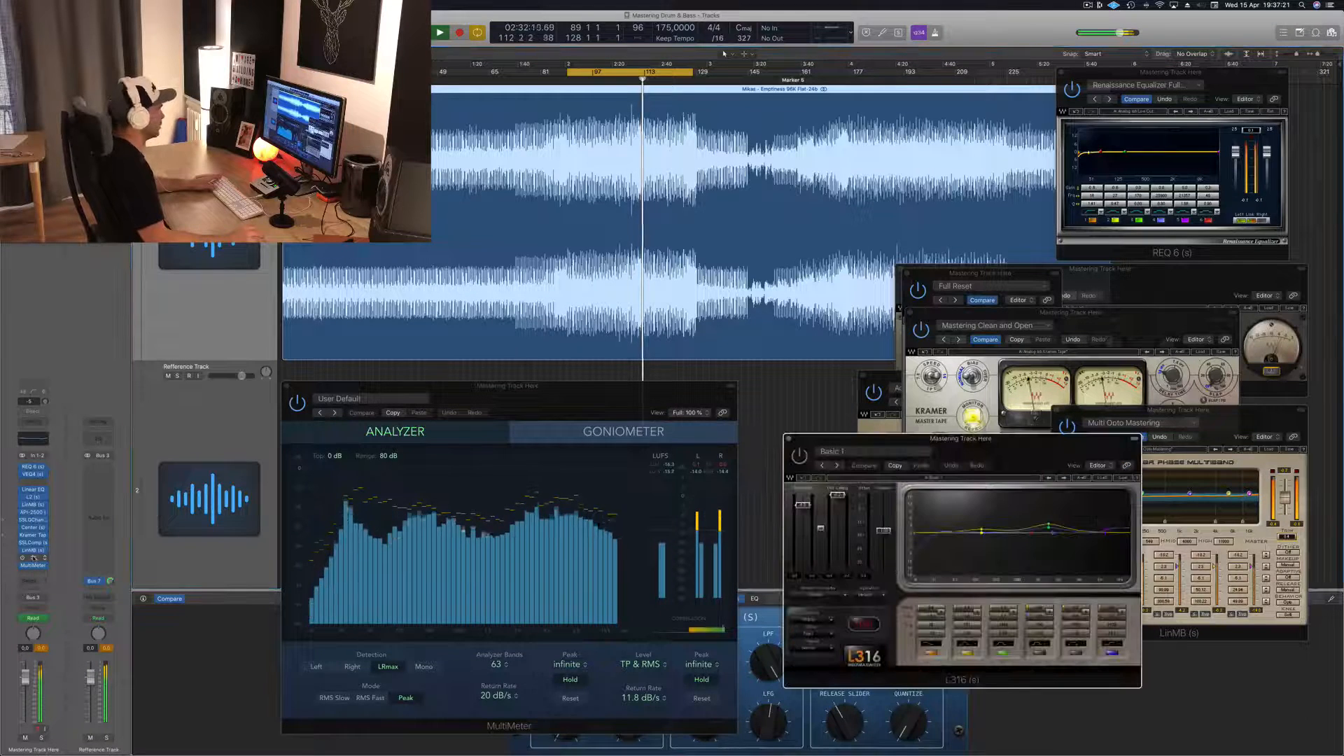
left_click(32, 558)
left_click(32, 558)
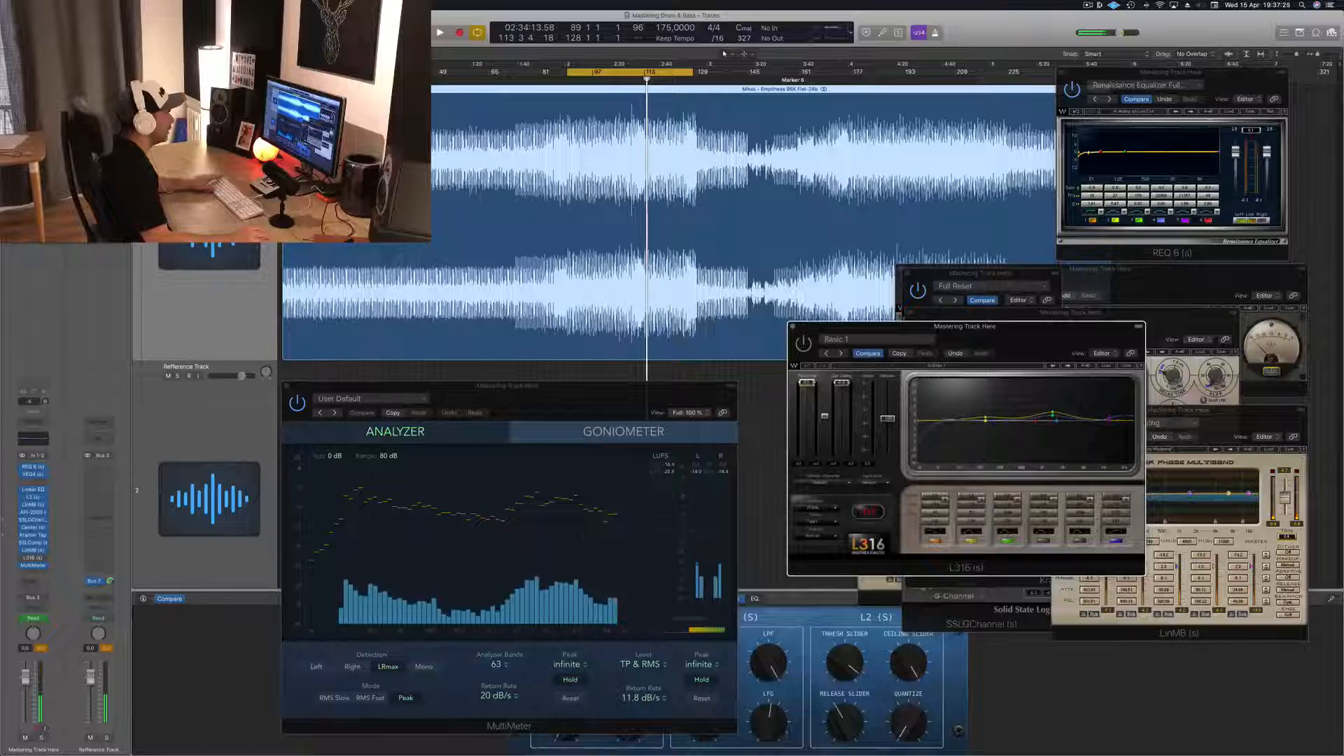
left_click_drag(1052, 338, 1006, 384)
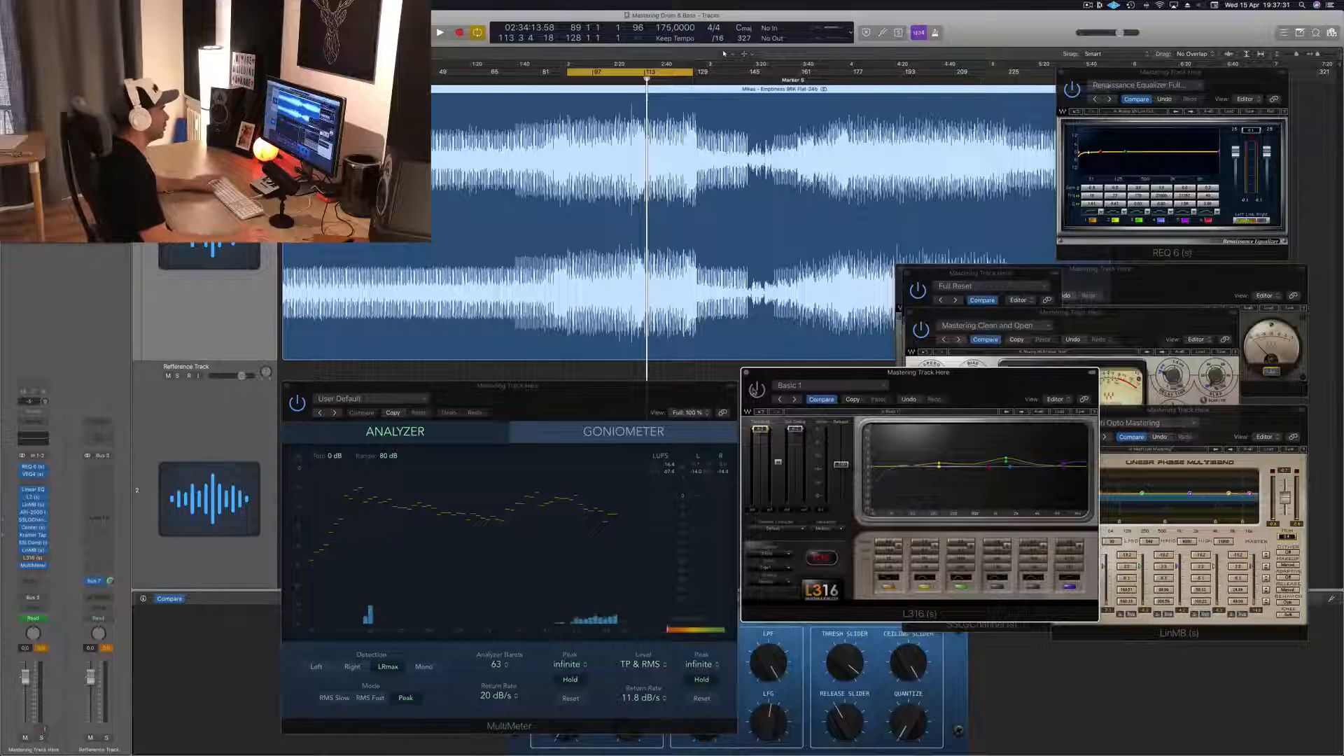
left_click_drag(985, 388, 1005, 379)
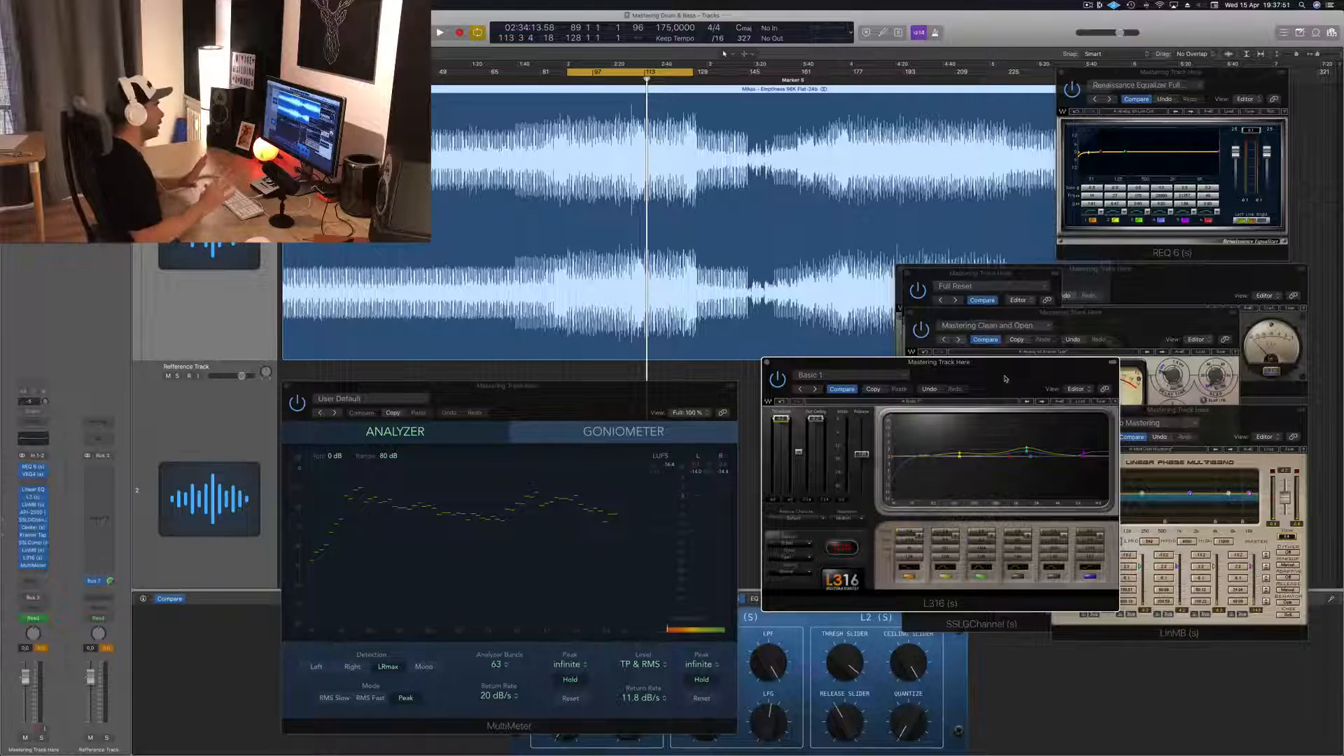
left_click_drag(994, 357, 1018, 344)
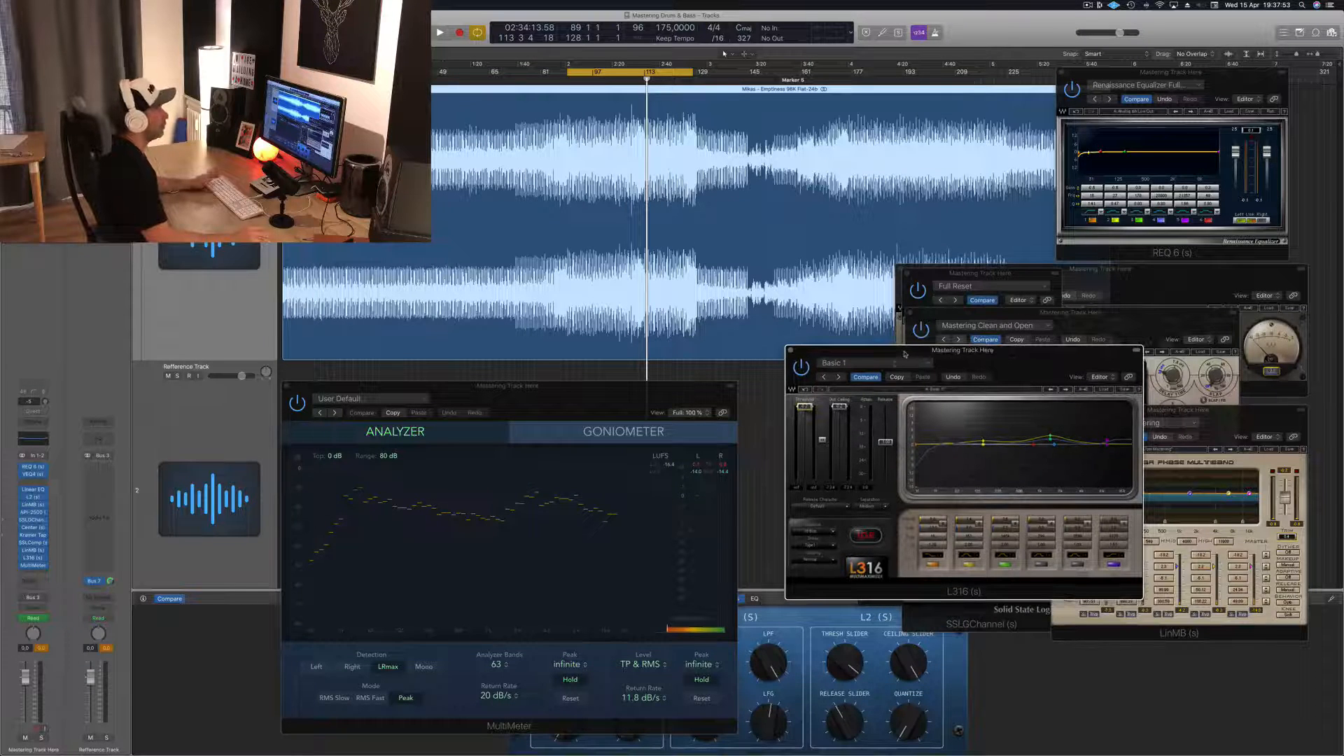
Step: Audition the loop through the L316 while lowering its threshold, restart playback once, and move the window slightly away from MultiMeter
key("space")
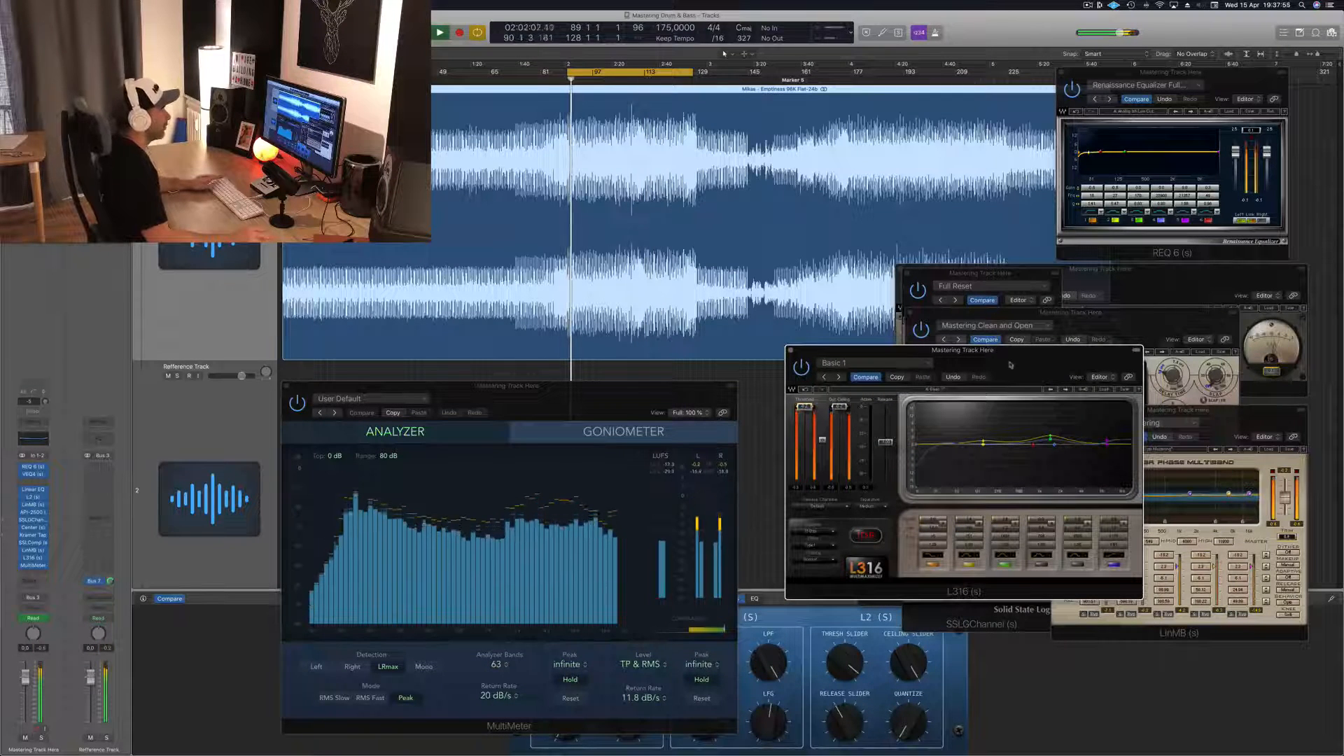
left_click_drag(910, 350, 905, 350)
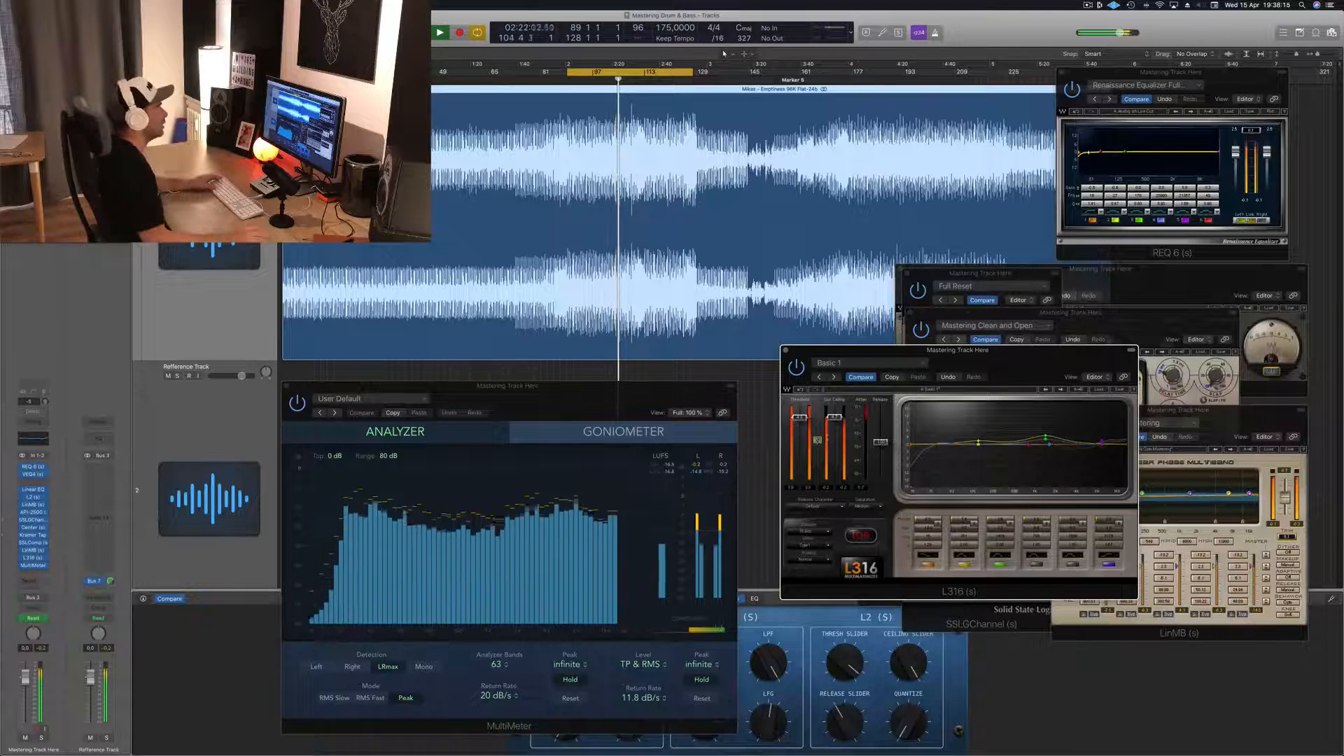
key("space")
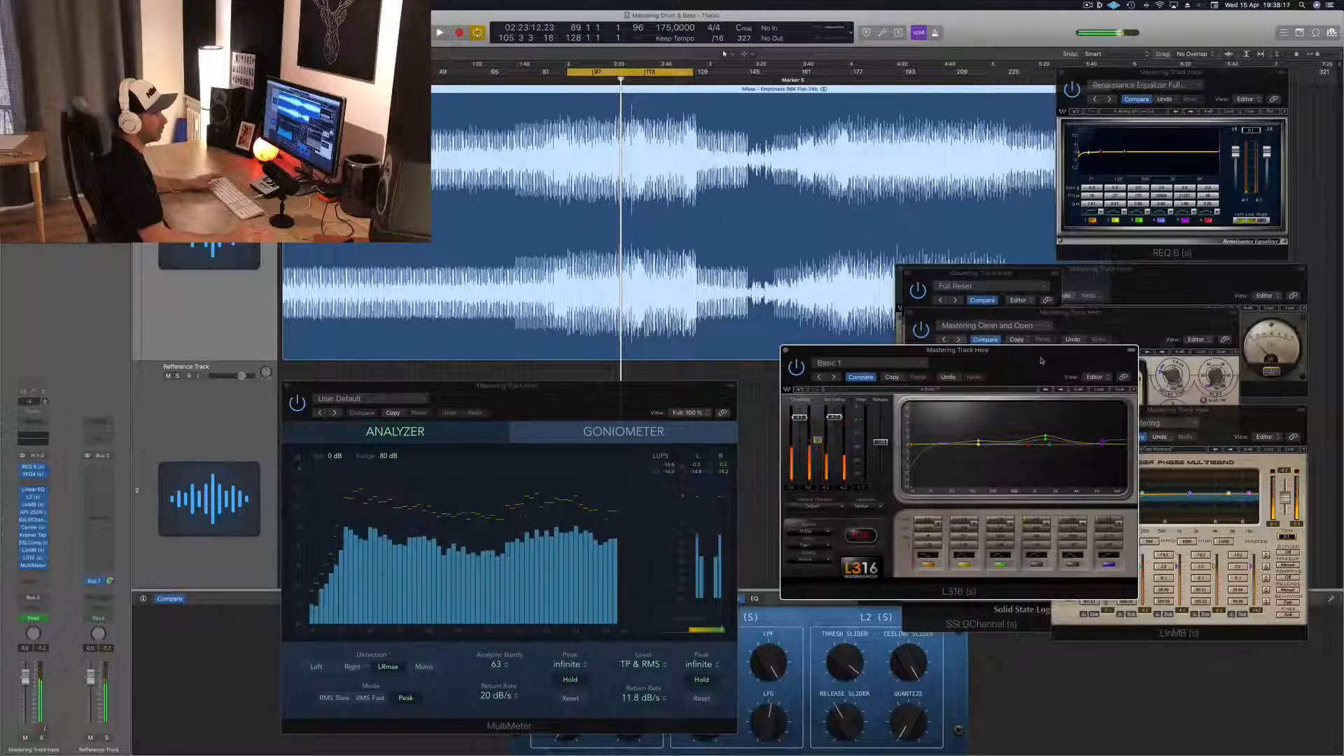
key("space")
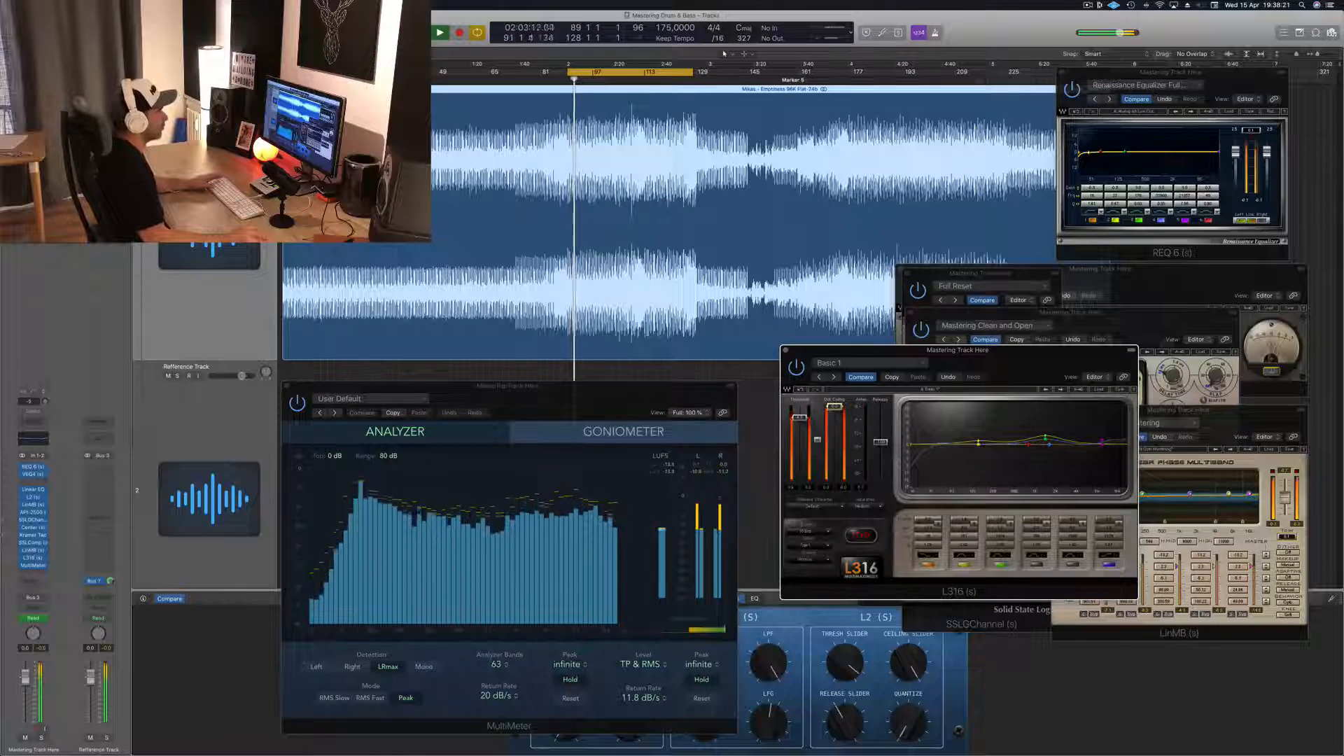
left_click_drag(1015, 353, 1079, 400)
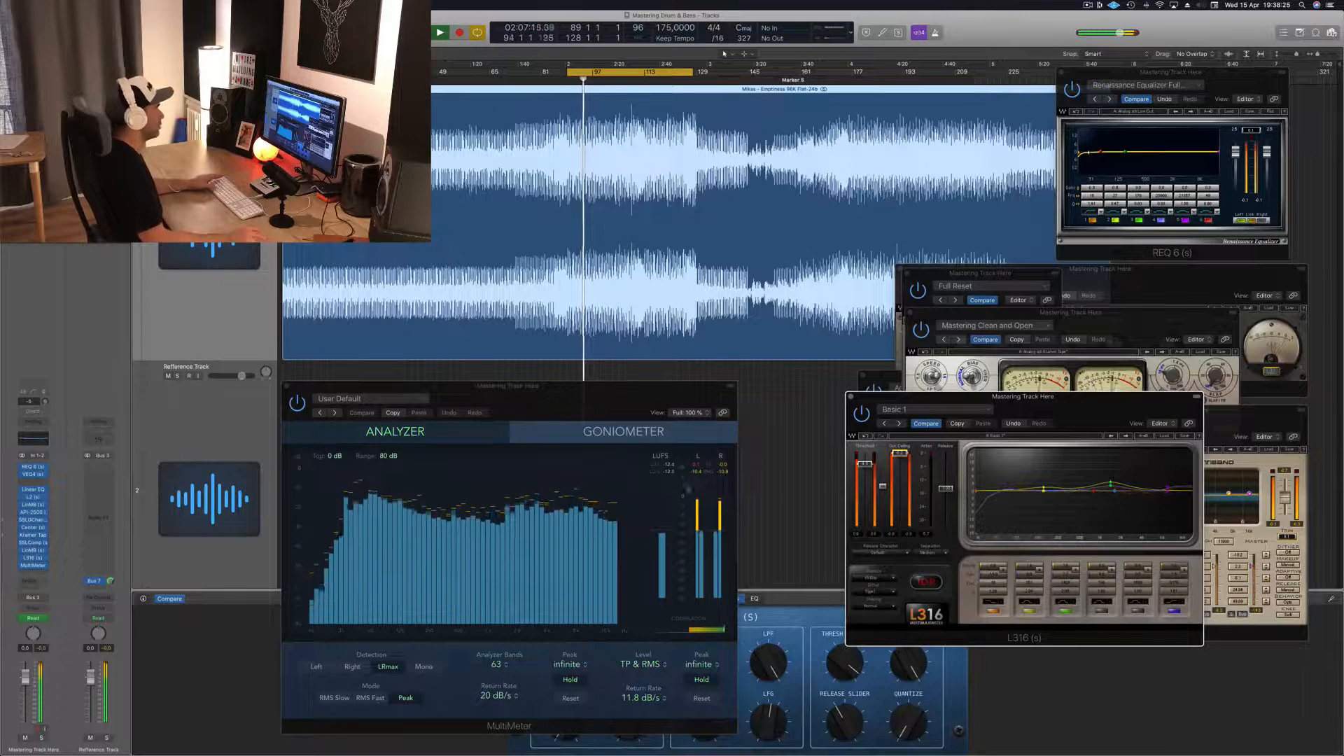
Step: Reset the MultiMeter loudness reading, replay the loop to check its level, and shift the L316 window closer to MultiMeter
left_click(667, 475)
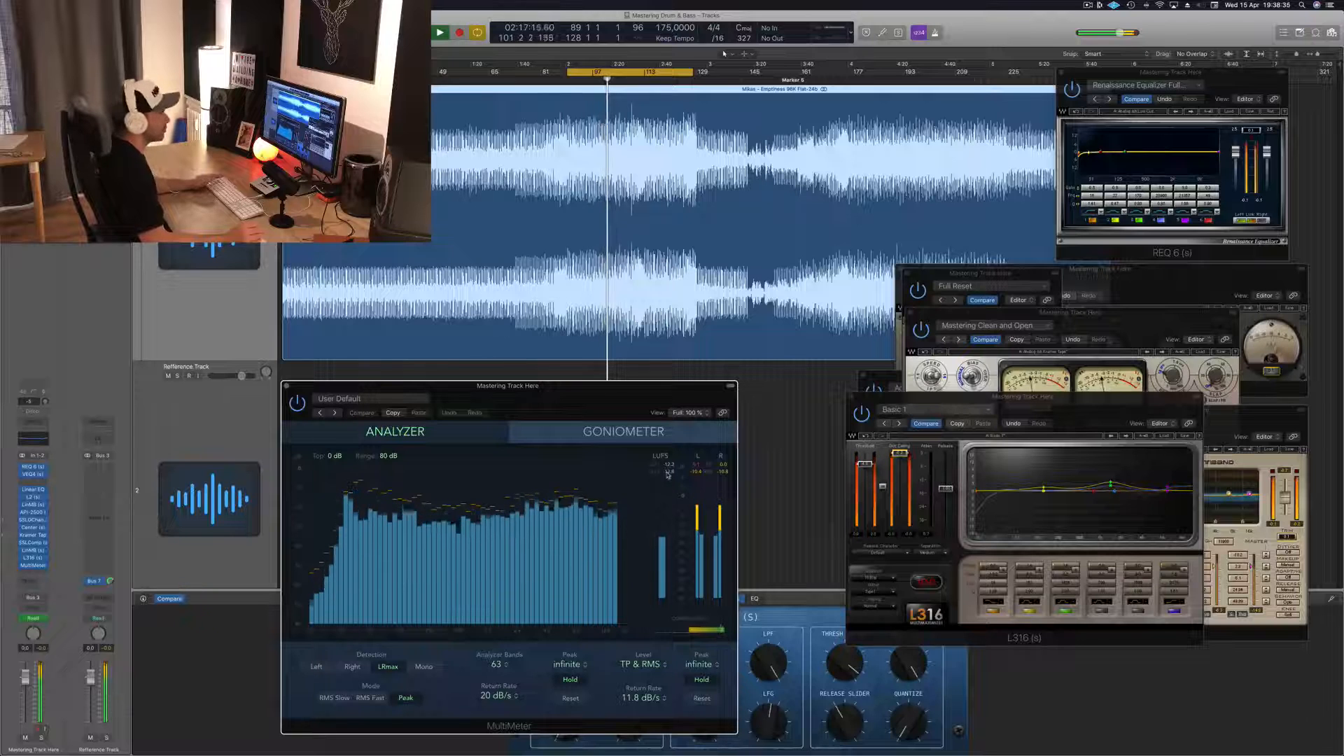
key("space")
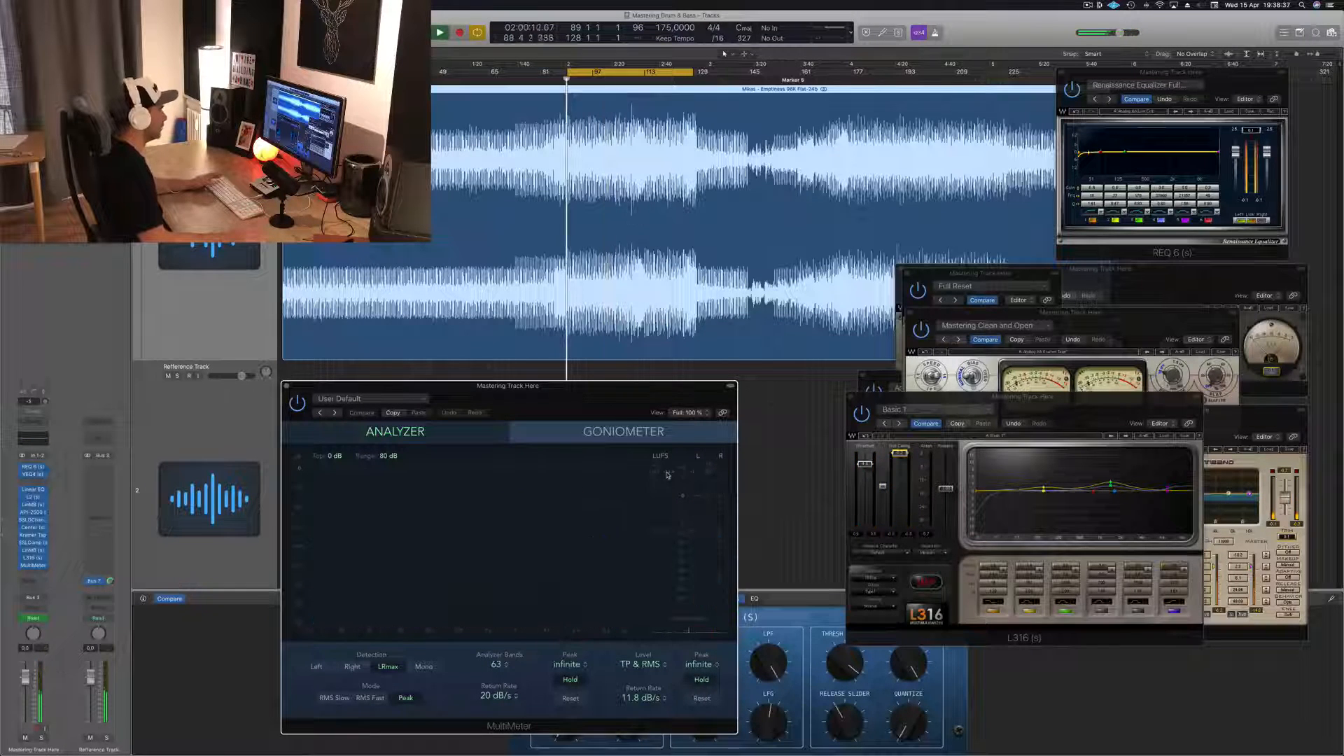
key("space")
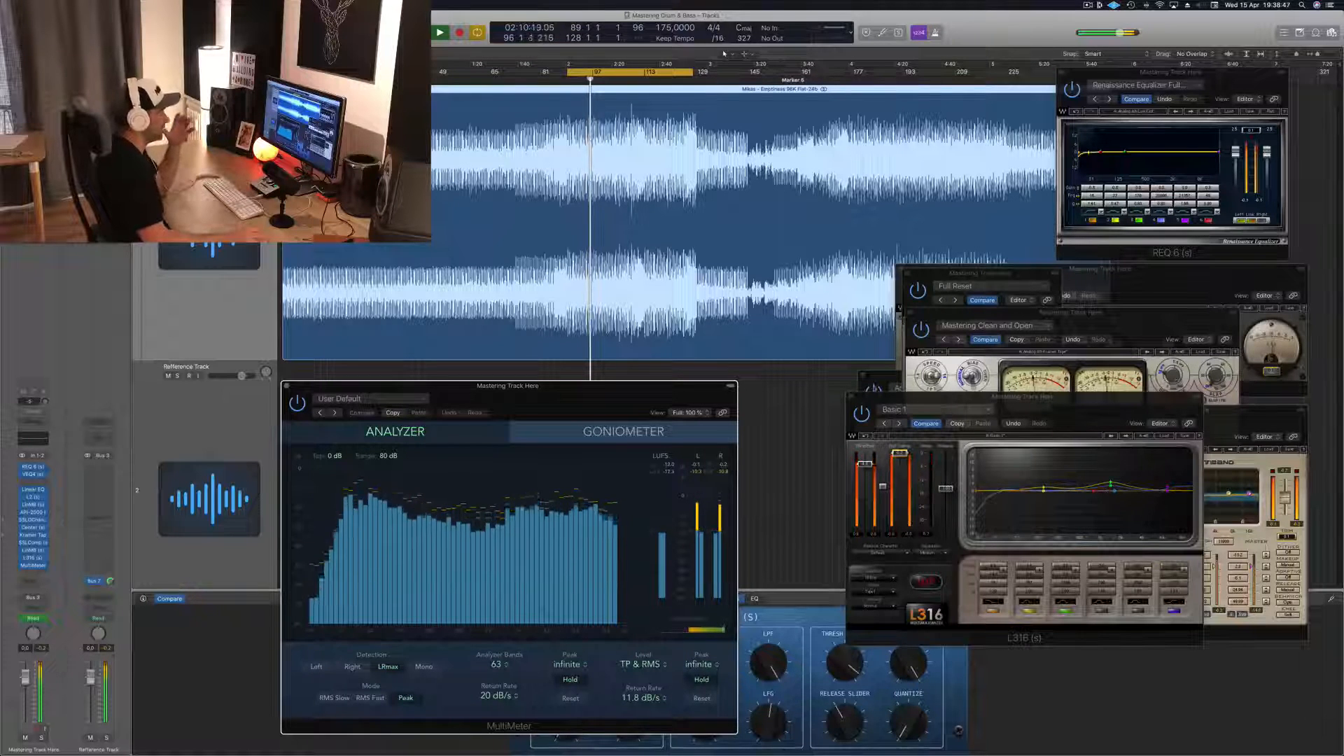
left_click_drag(1074, 416, 1043, 409)
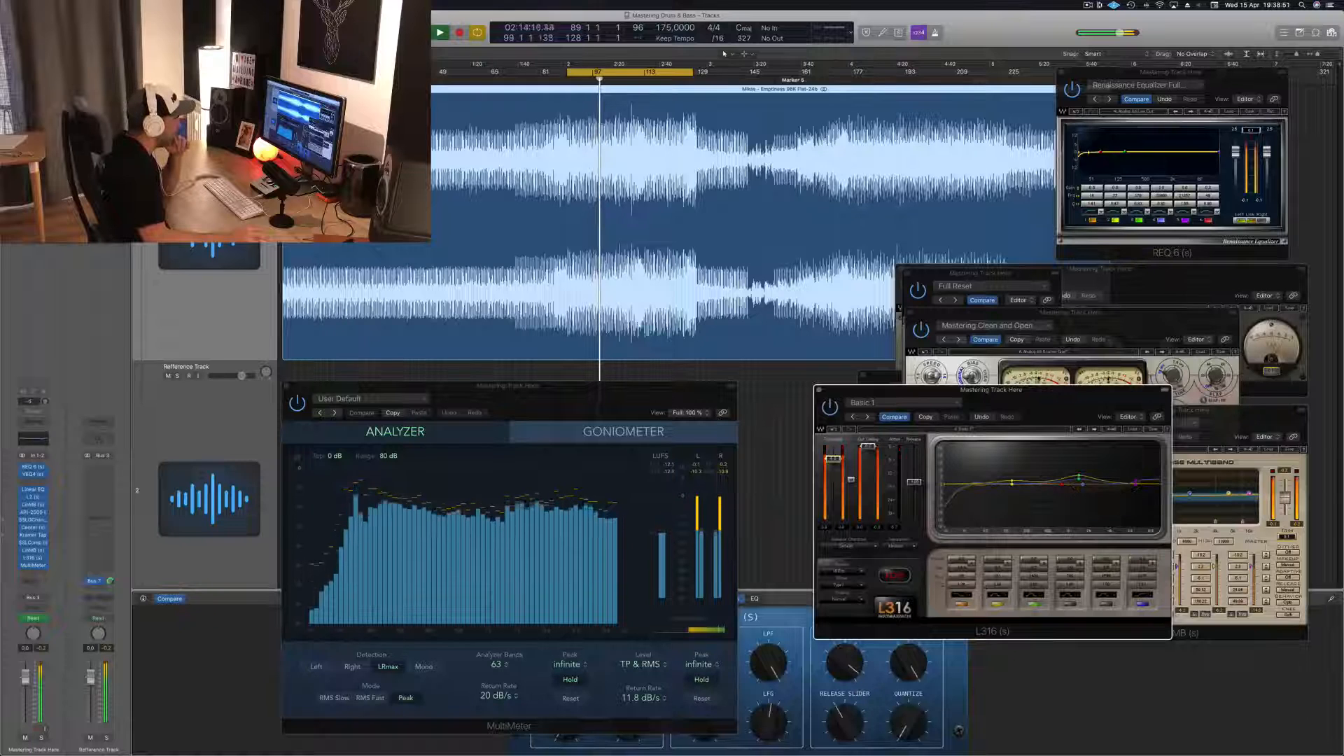
left_click_drag(1040, 401, 1010, 410)
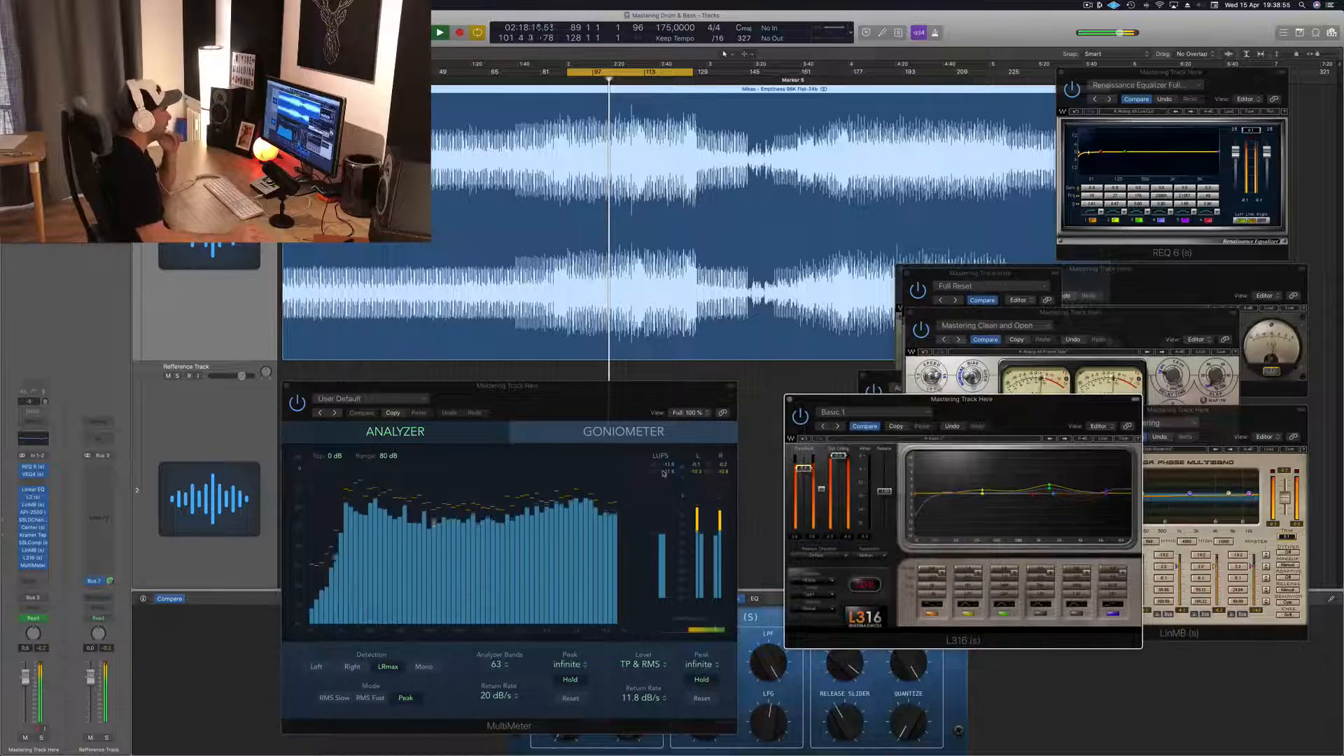
left_click(654, 408)
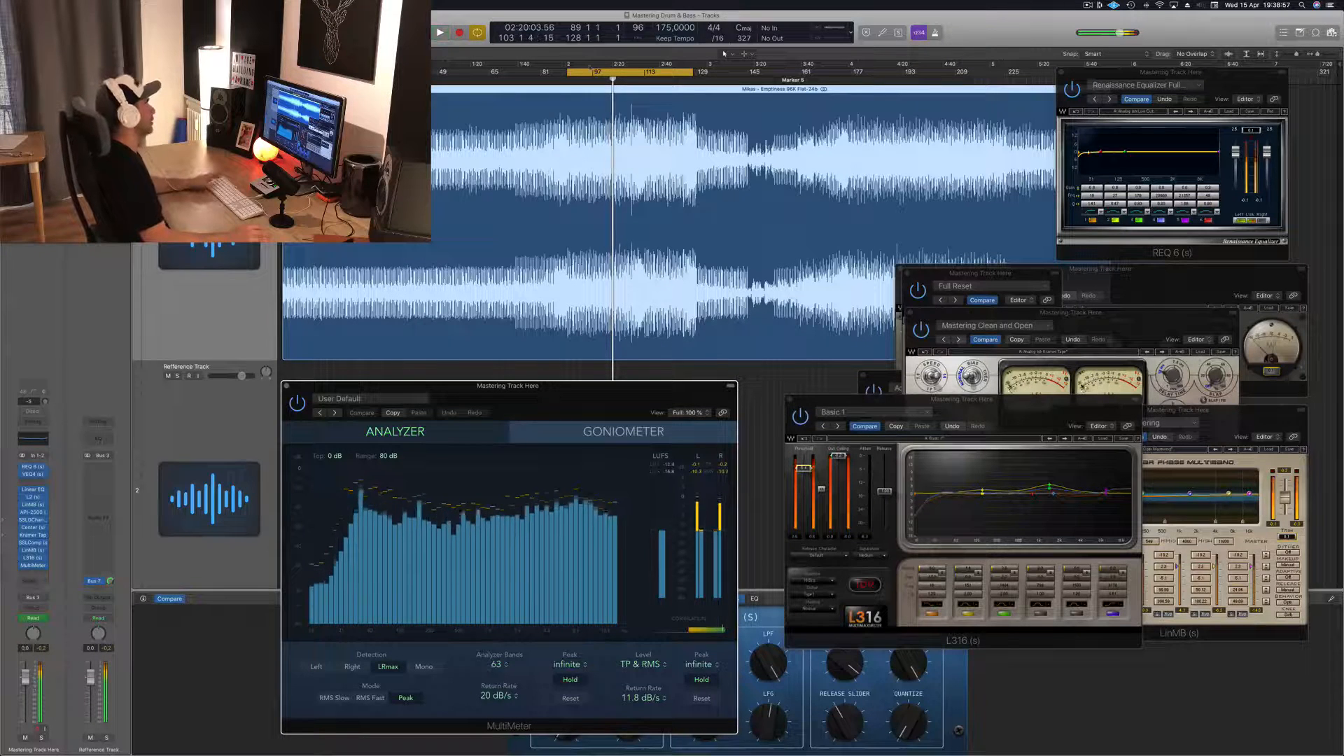
Step: Extend the cycle range to span the whole track from bar 1 to bar 257, moving REQ 6 off the track's end
left_click_drag(568, 75, 285, 75)
left_click_drag(700, 73, 983, 73)
left_click_drag(1146, 75, 1220, 200)
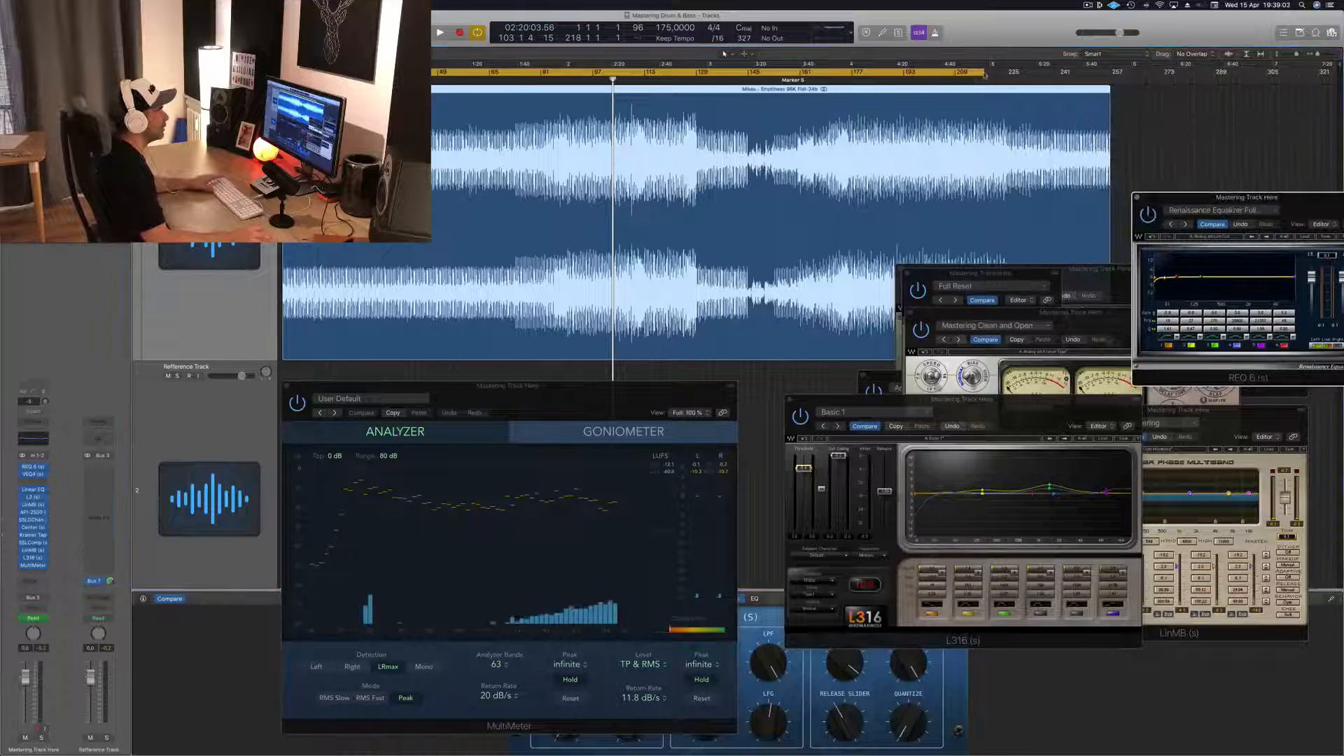
left_click_drag(985, 75, 1110, 81)
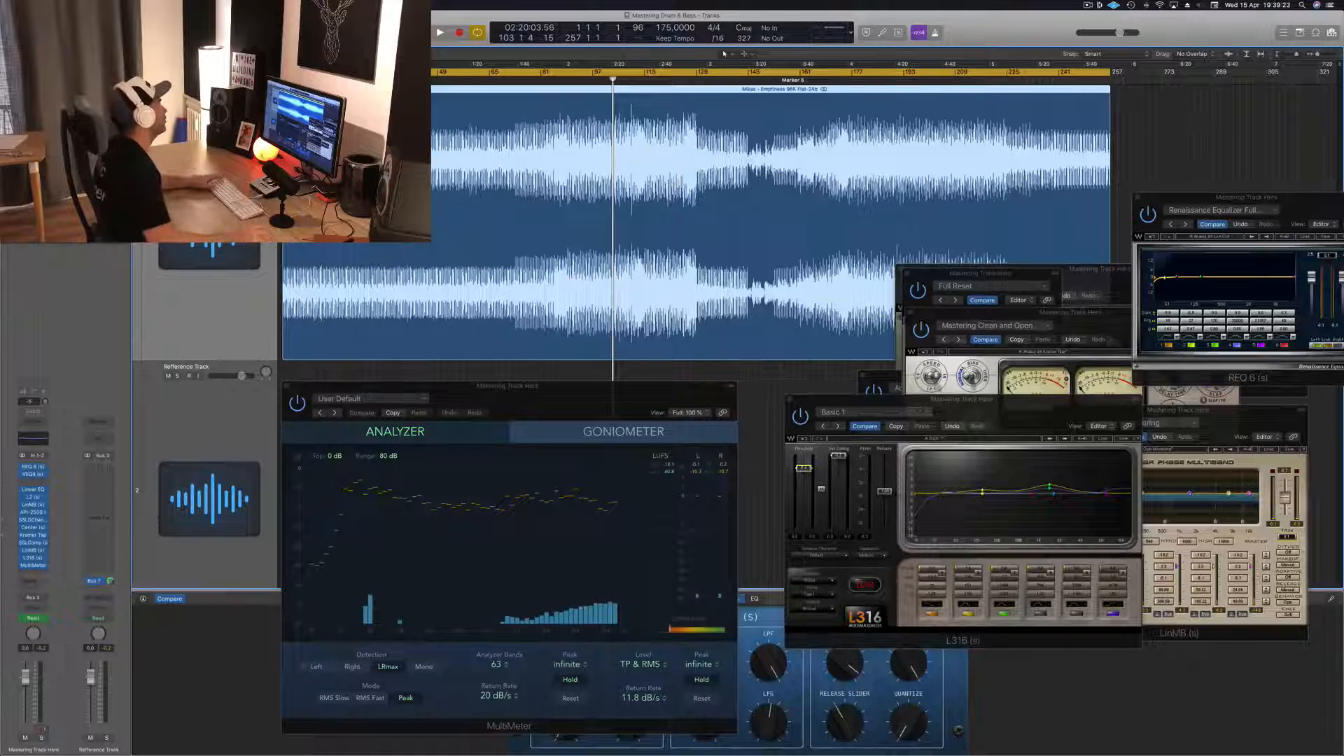
Step: Play the whole track from its beginning and move the REQ 6 window up over the end of the track's region
key("Return")
key("space")
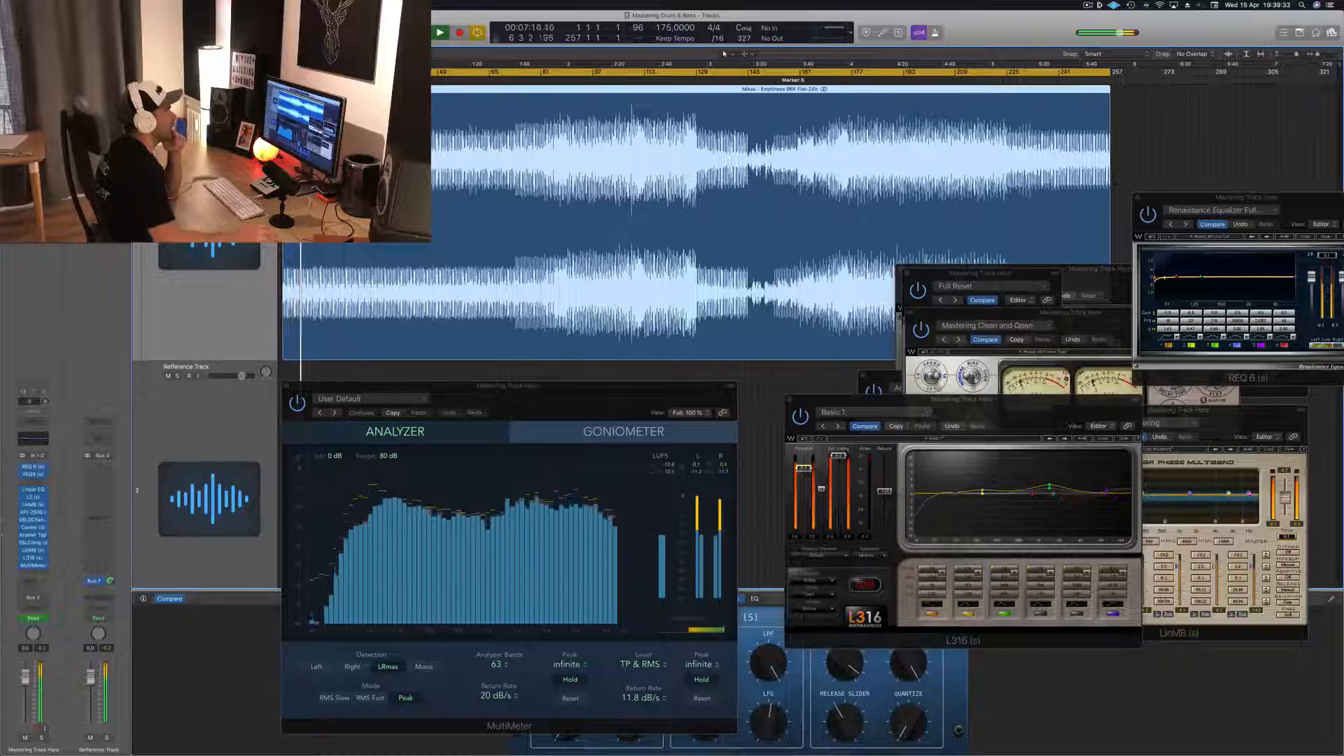
left_click_drag(1307, 194, 1276, 48)
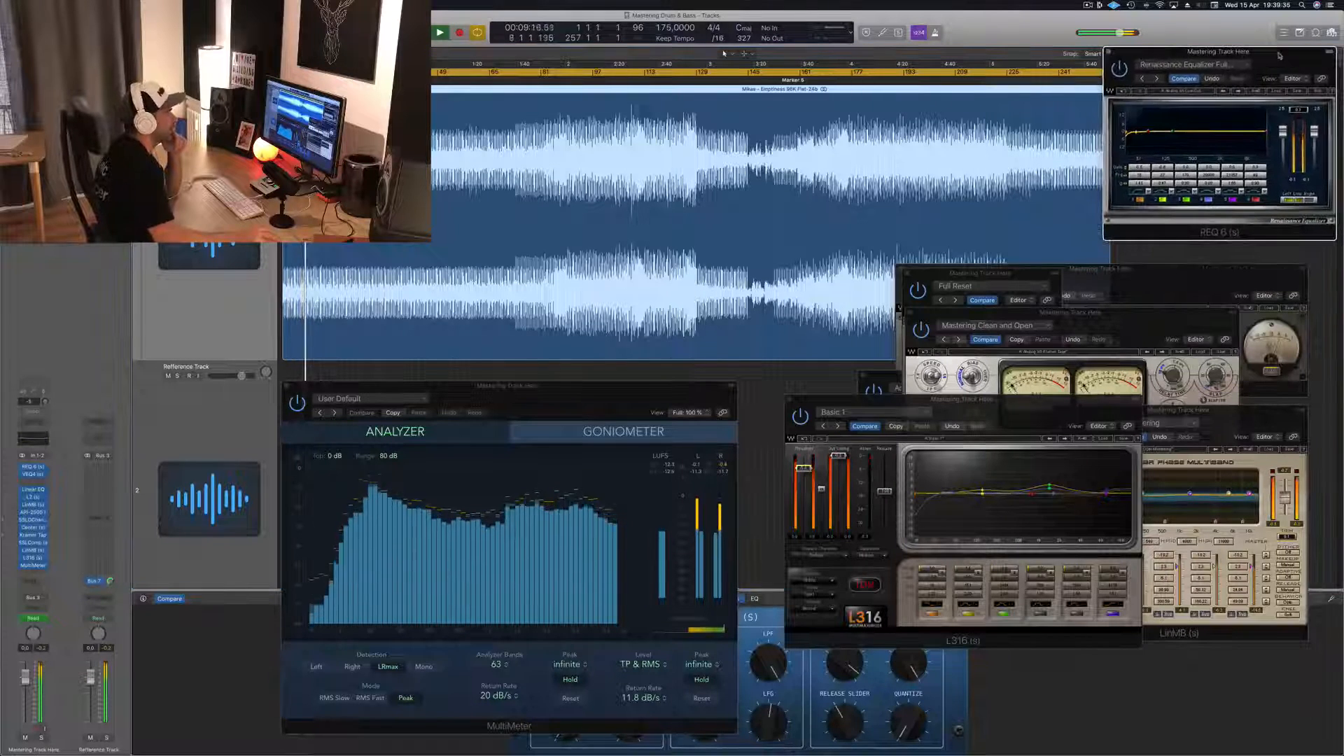
Step: Spread out the overlapping plug-in windows: VEQ4 directly below REQ 6, Kramer Tape lower down, and SSLGChannel right beside MultiMeter
left_click_drag(1178, 268, 1212, 205)
left_click_drag(1134, 340, 1213, 455)
left_click(913, 273)
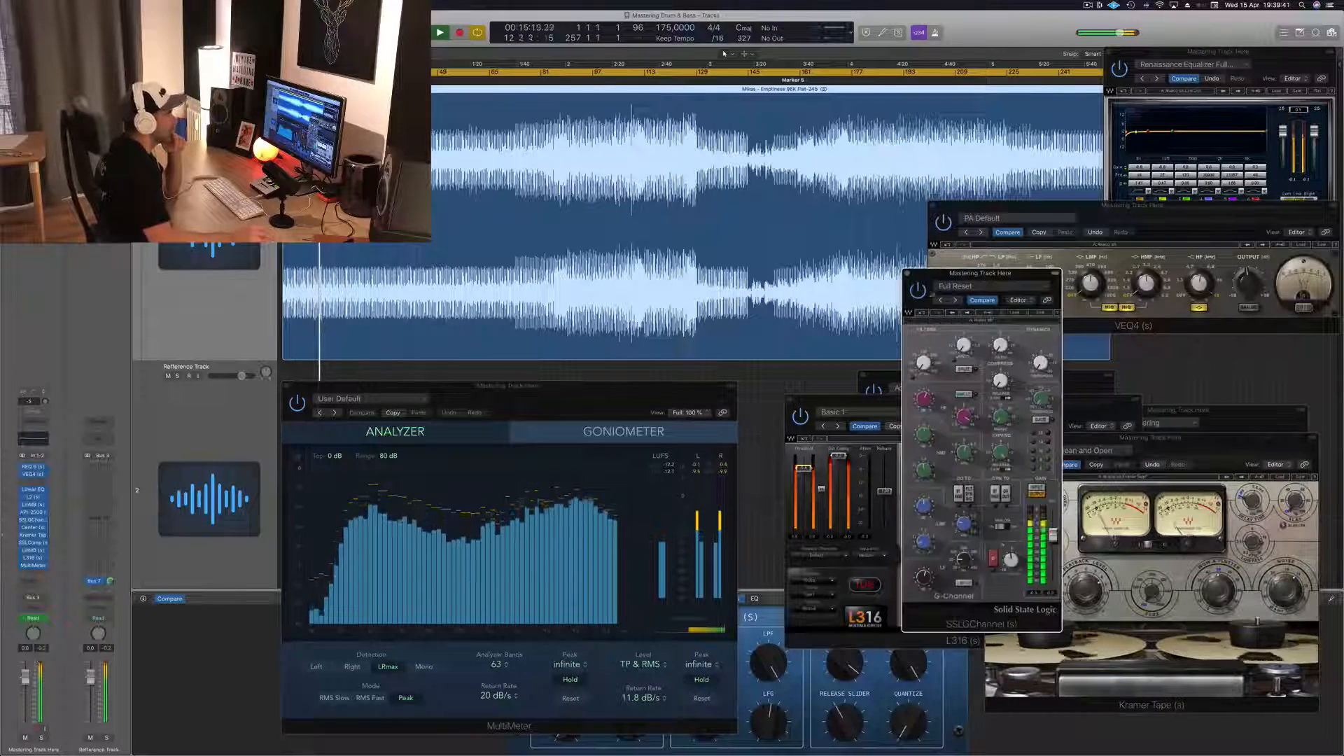
left_click_drag(964, 275, 798, 374)
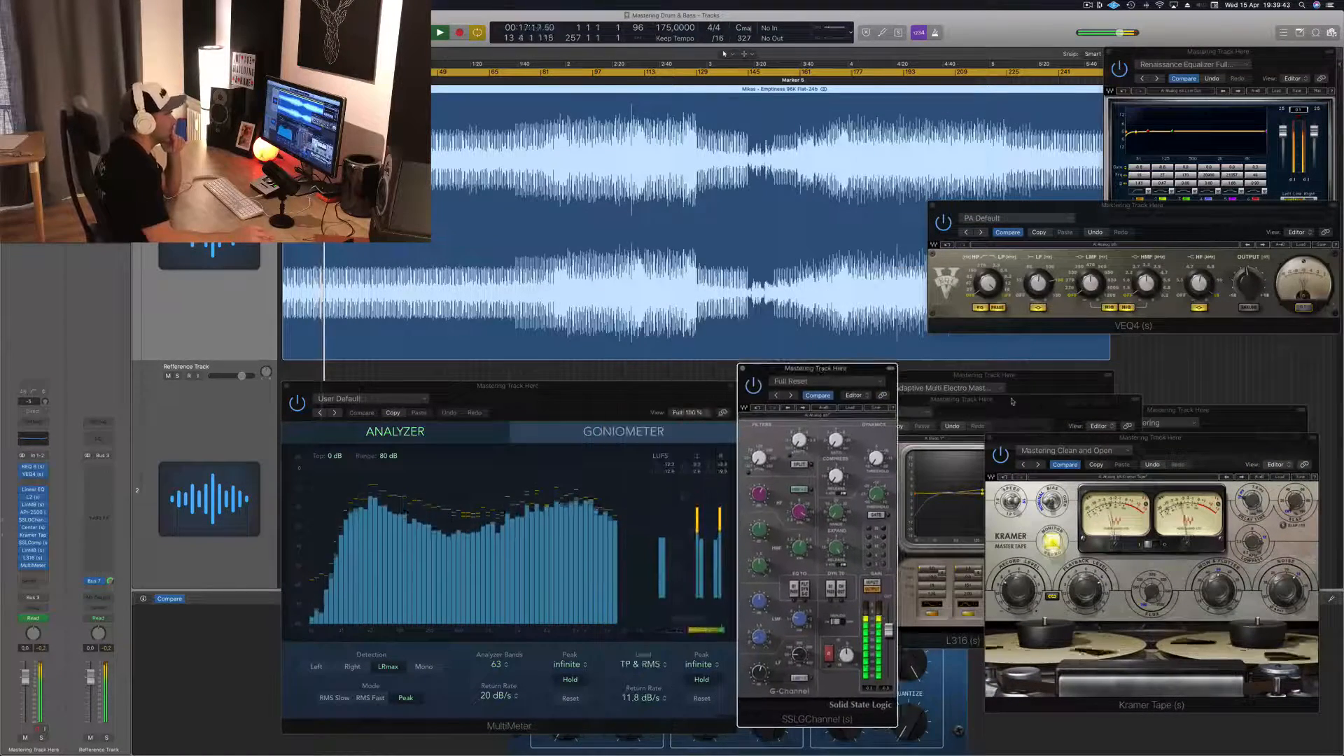
Step: Reposition the L316 window just below VEQ4, clear of SSLGChannel, and bring SSLGChannel to the front while the track plays
left_click_drag(1011, 403, 971, 381)
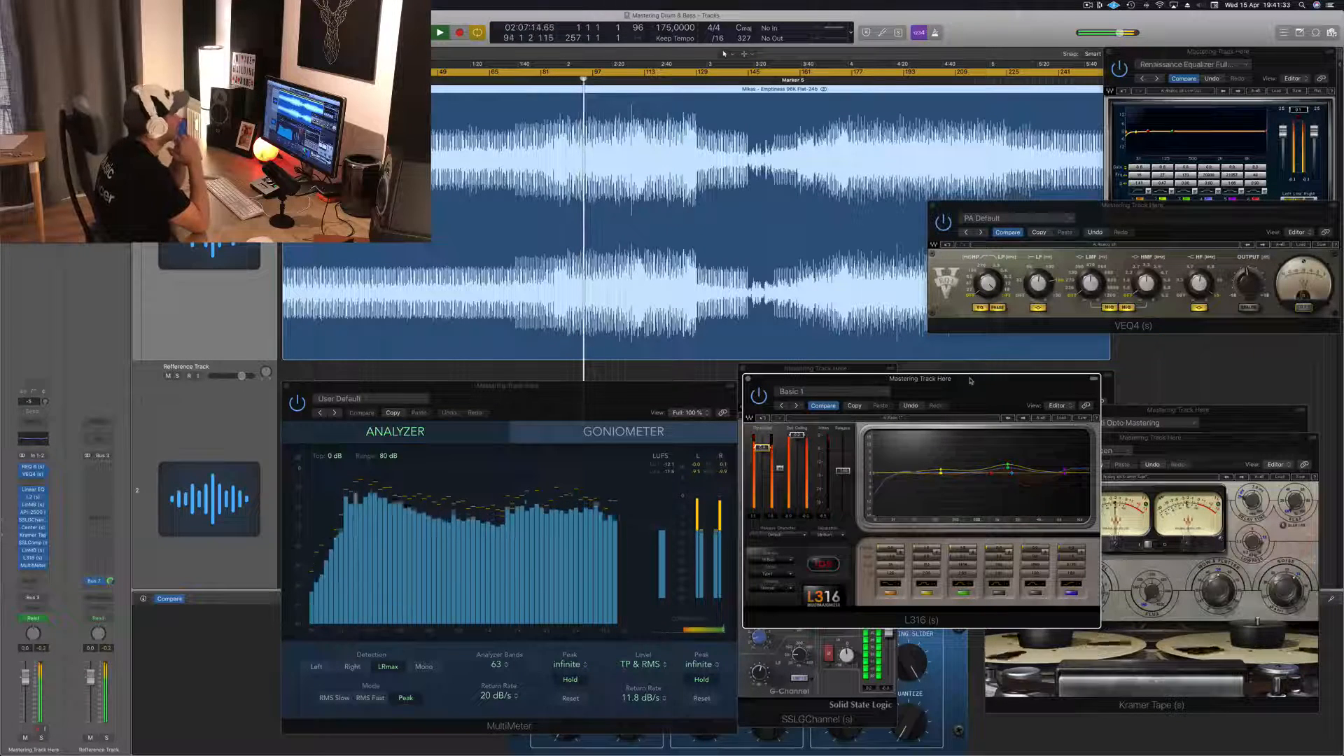
left_click_drag(970, 380, 1147, 333)
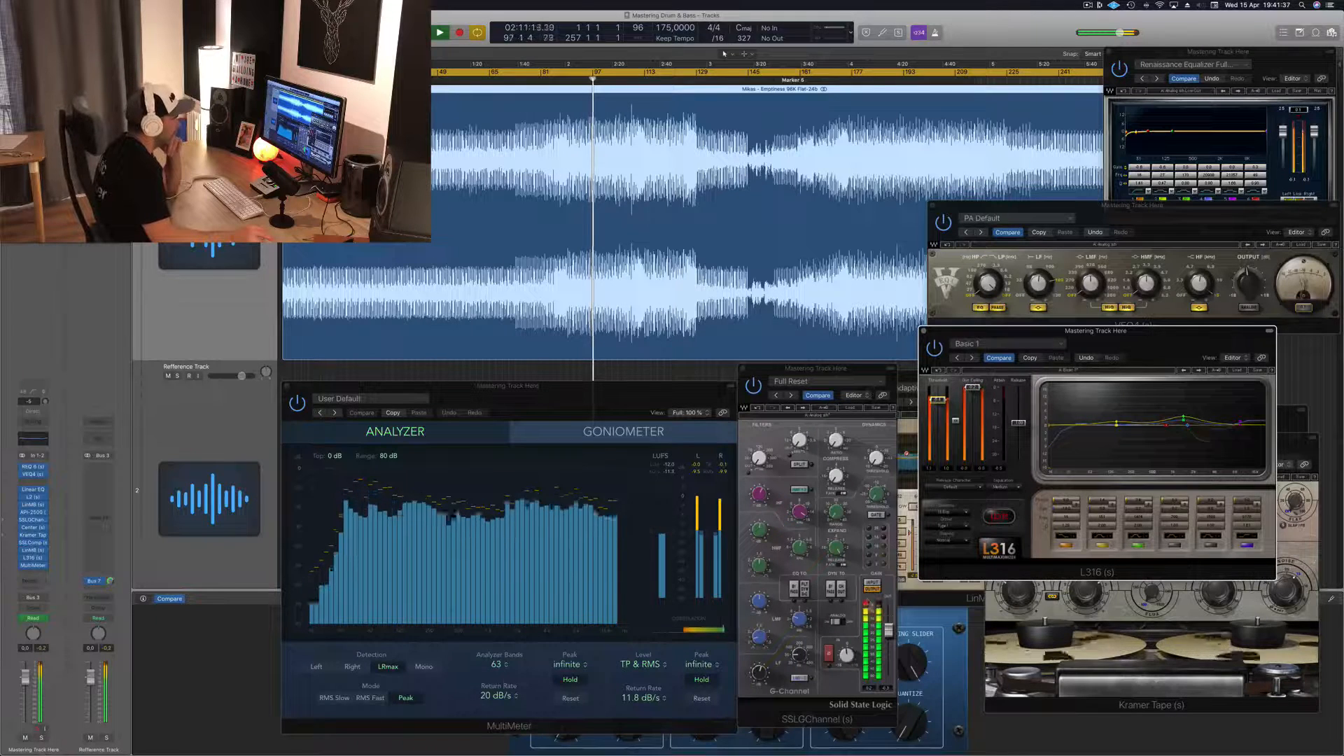
left_click(846, 655)
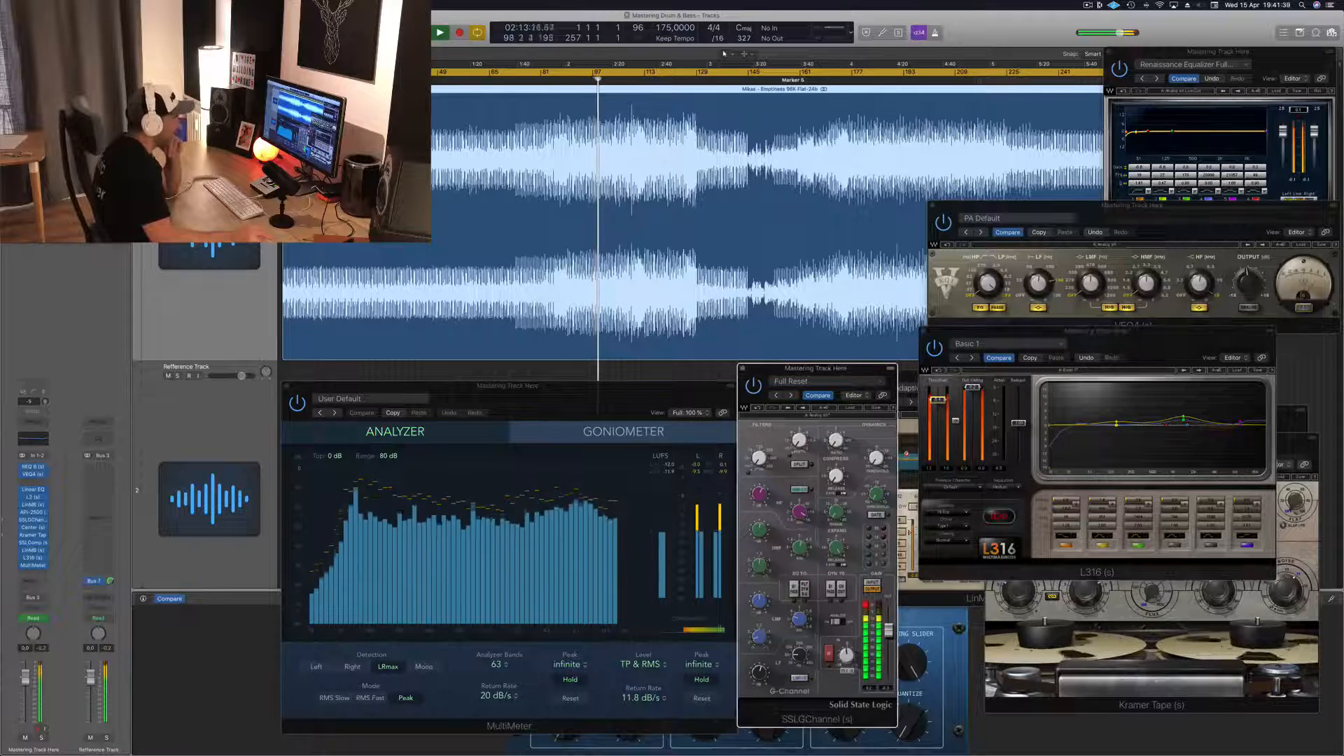